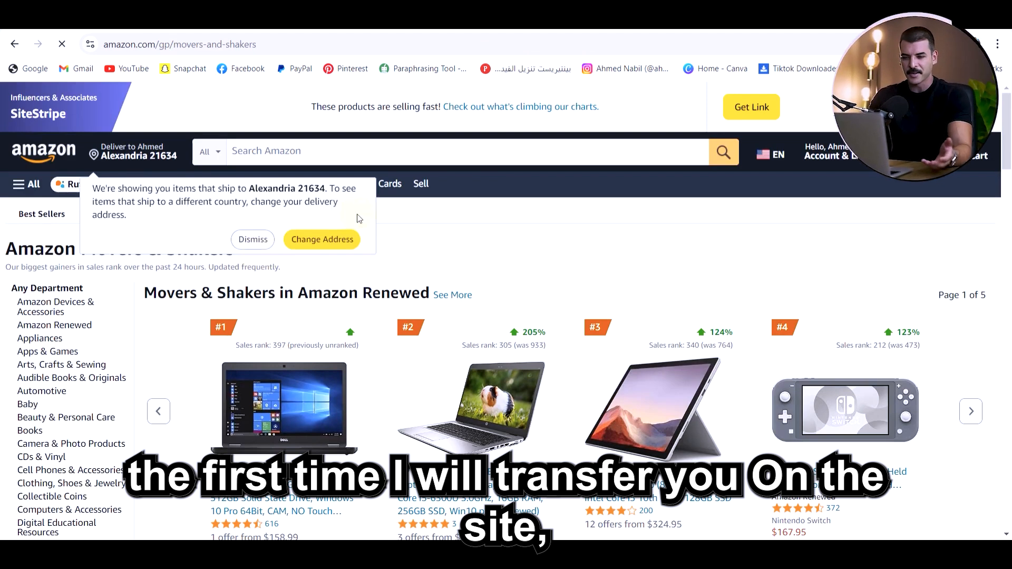
Dismiss the delivery-address notice, then generate a short affiliate text link to the Movers & Shakers page and close it
click(262, 244)
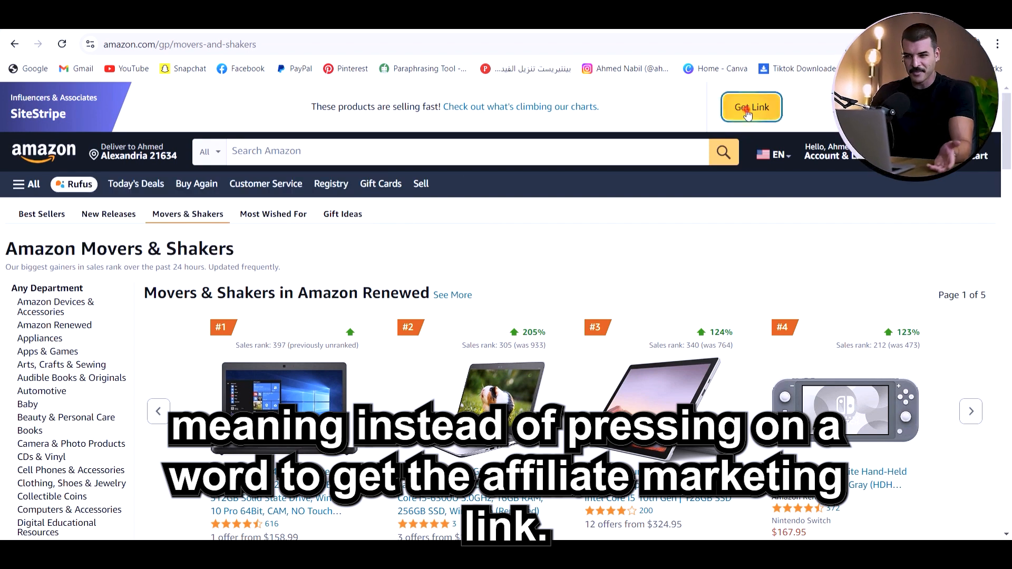
click(748, 109)
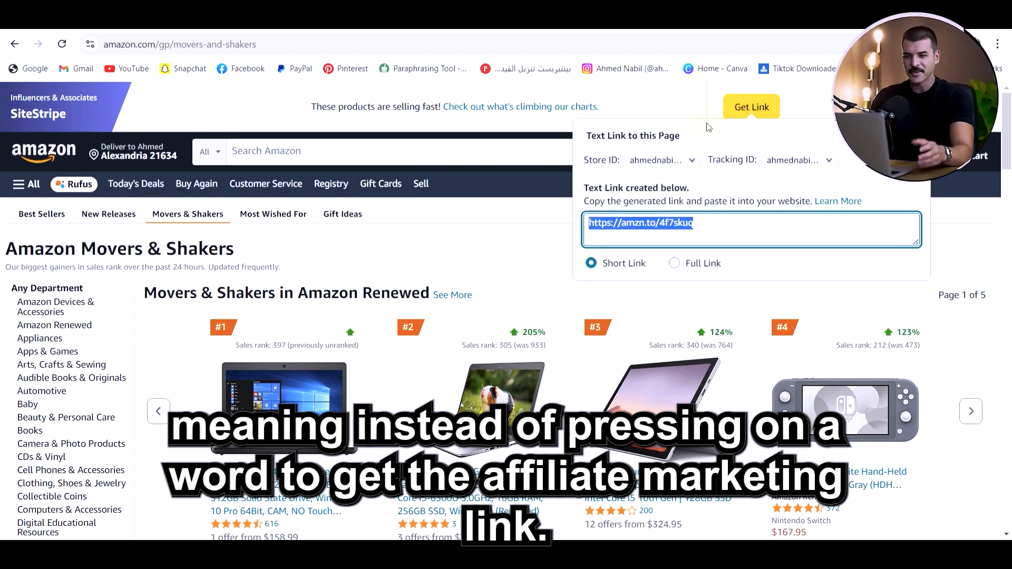
click(548, 216)
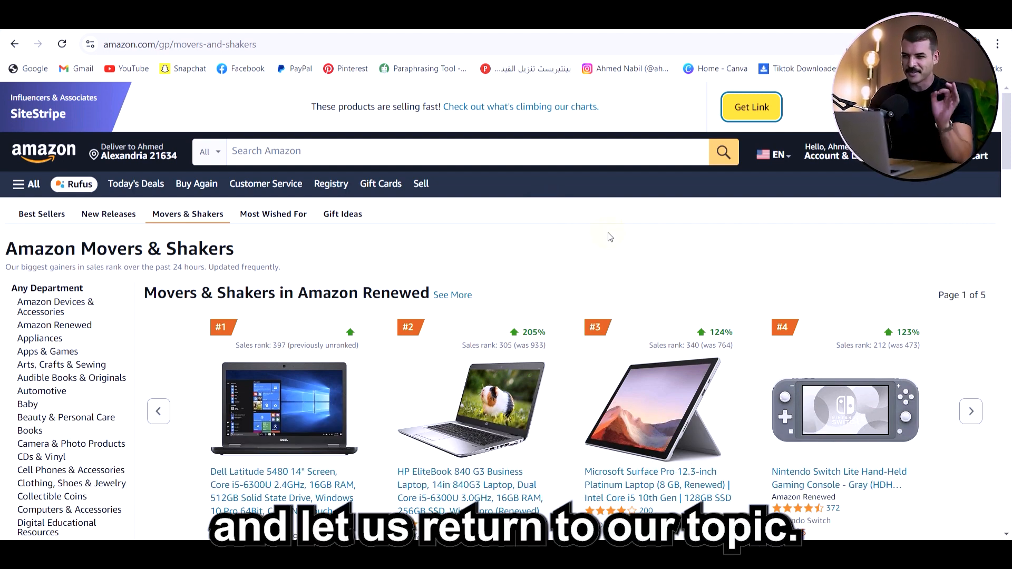
Examine the Movers & Shakers products across all departments, down to the page's closing section
scroll(610, 237, down, 6)
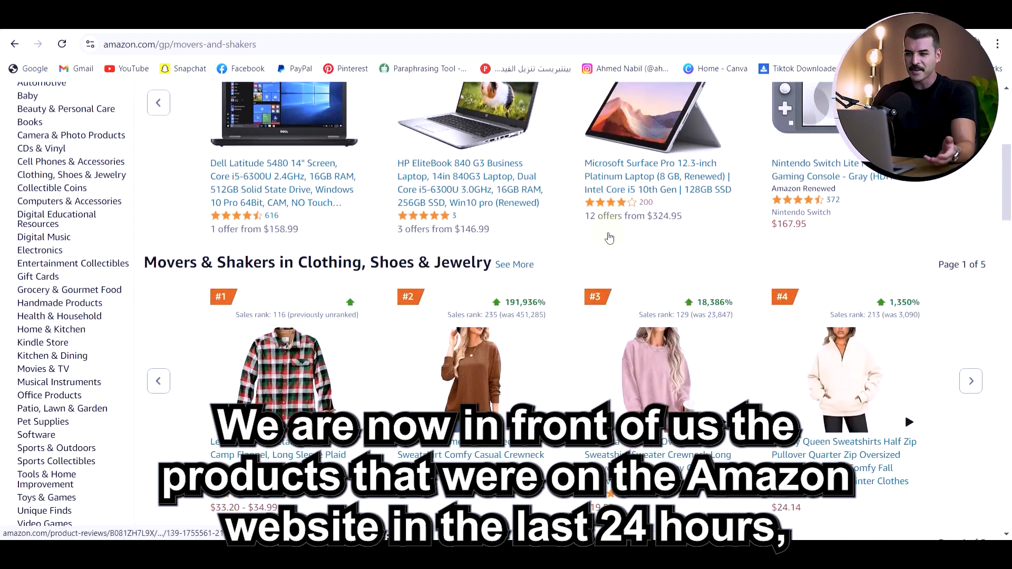
scroll(610, 236, down, 8)
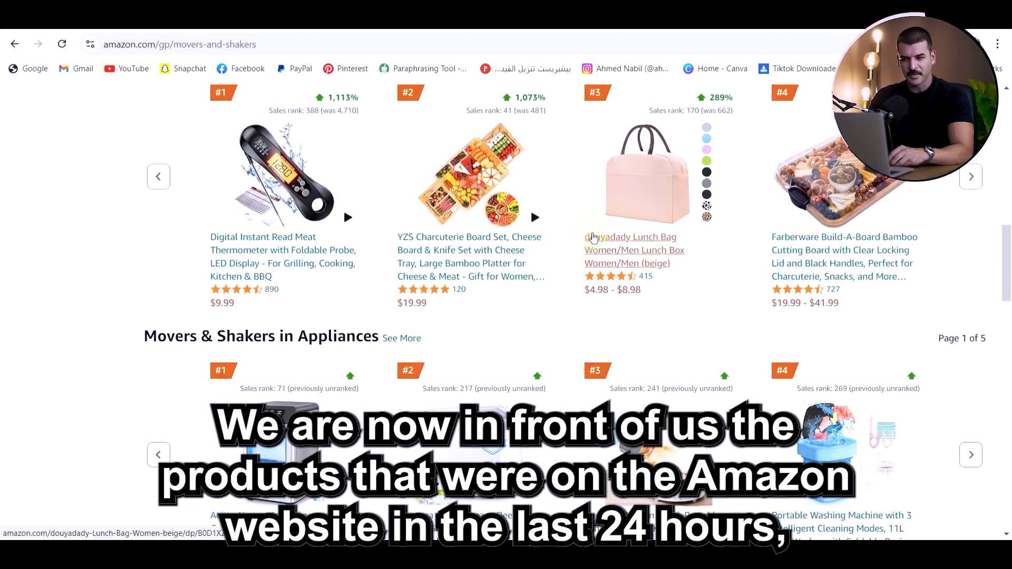
scroll(552, 242, down, 10)
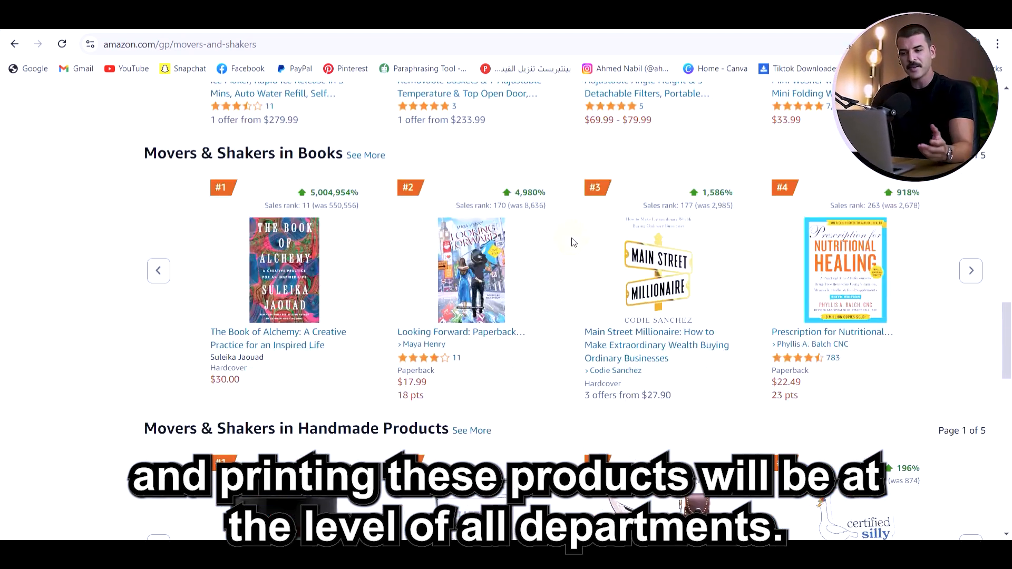
scroll(574, 242, down, 9)
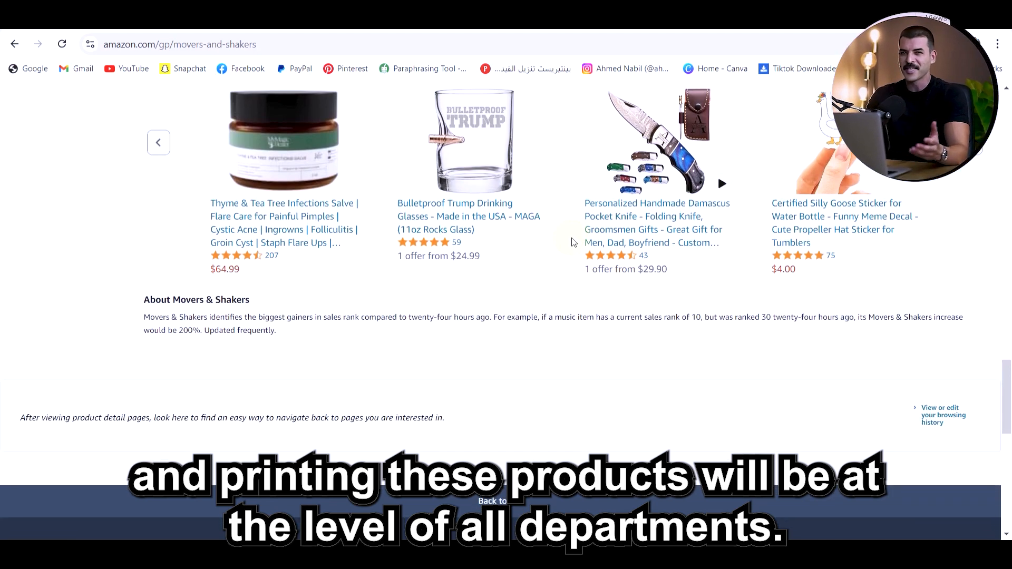
scroll(573, 241, up, 20)
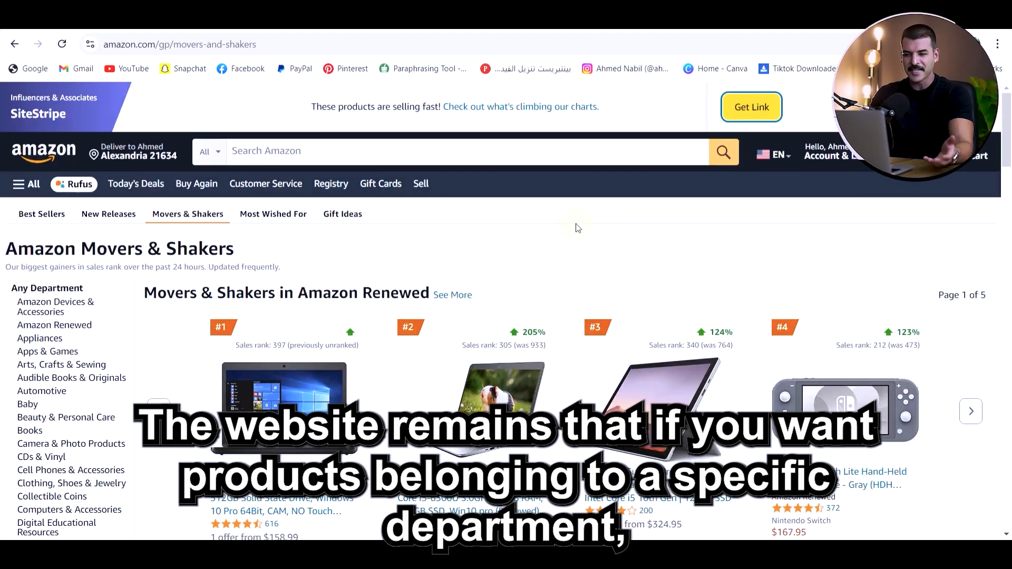
Open the second page of Movers & Shakers in Amazon Devices & Accessories and examine it for recurring product types such as cameras
scroll(72, 338, down, 3)
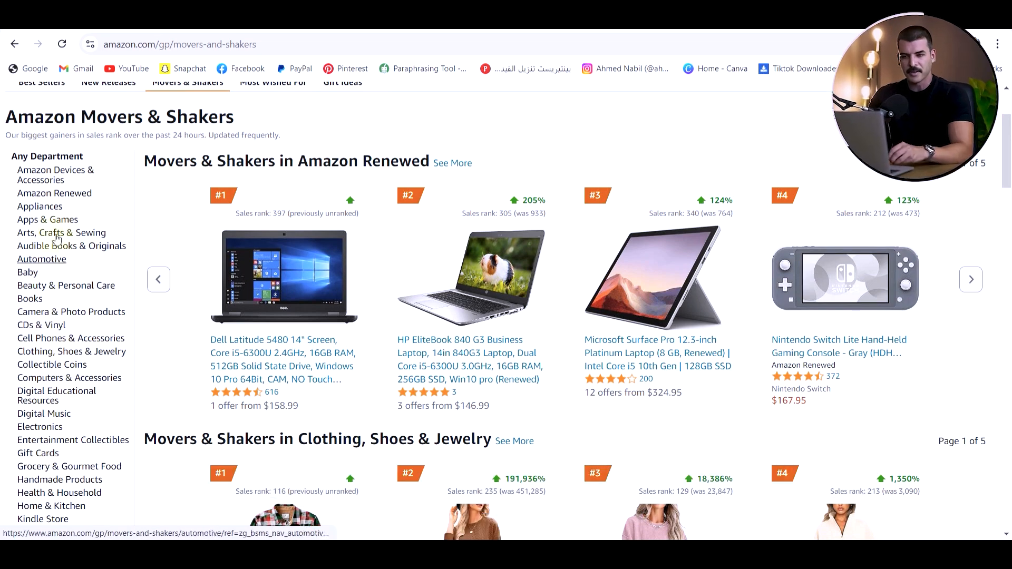
click(36, 175)
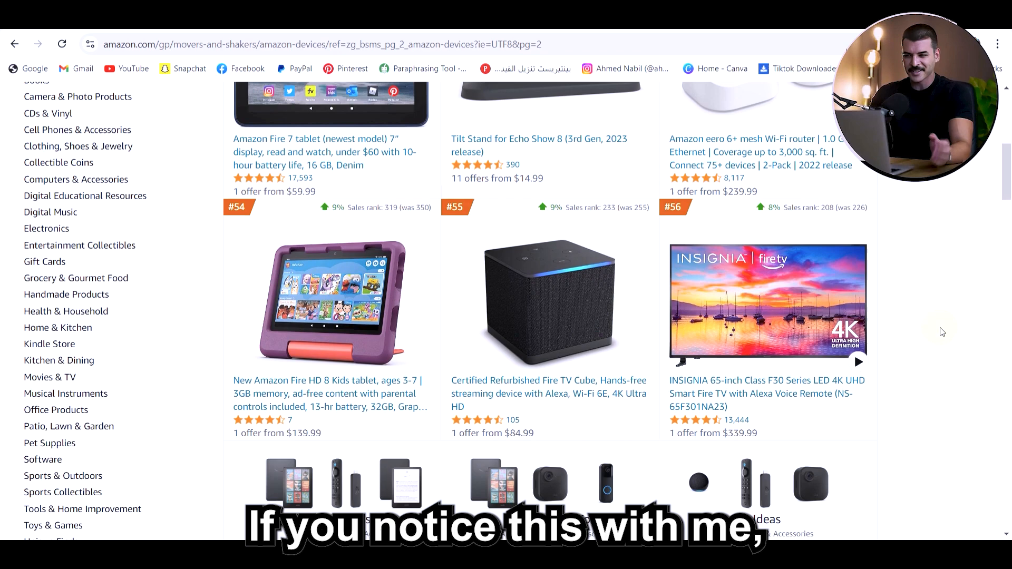
scroll(943, 332, down, 3)
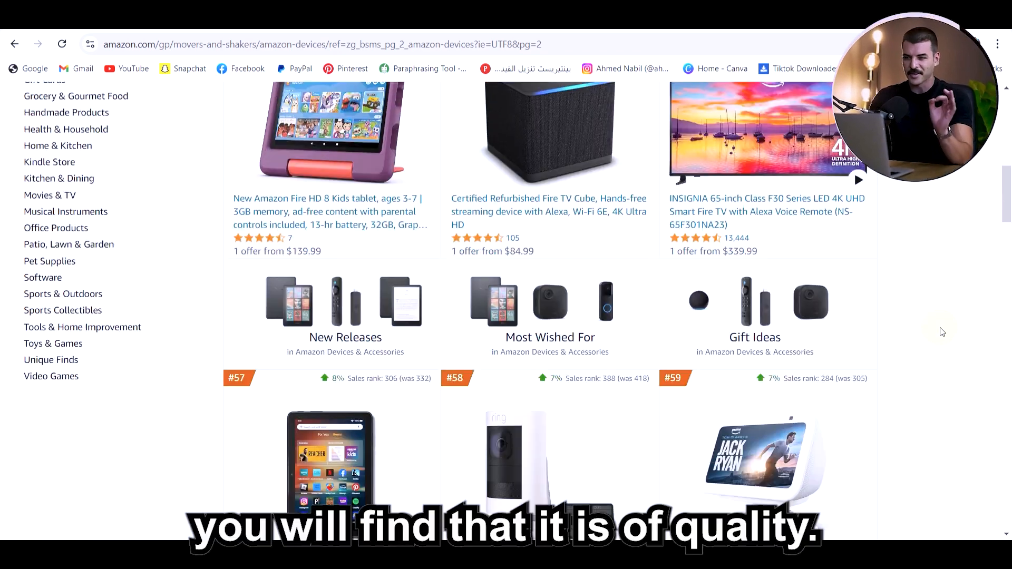
scroll(942, 332, down, 5)
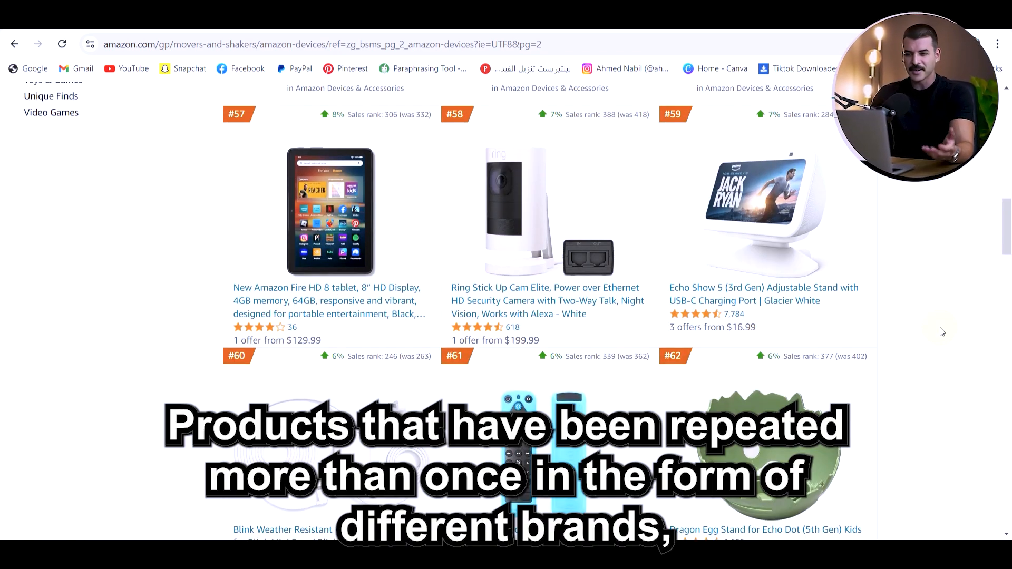
scroll(943, 332, down, 10)
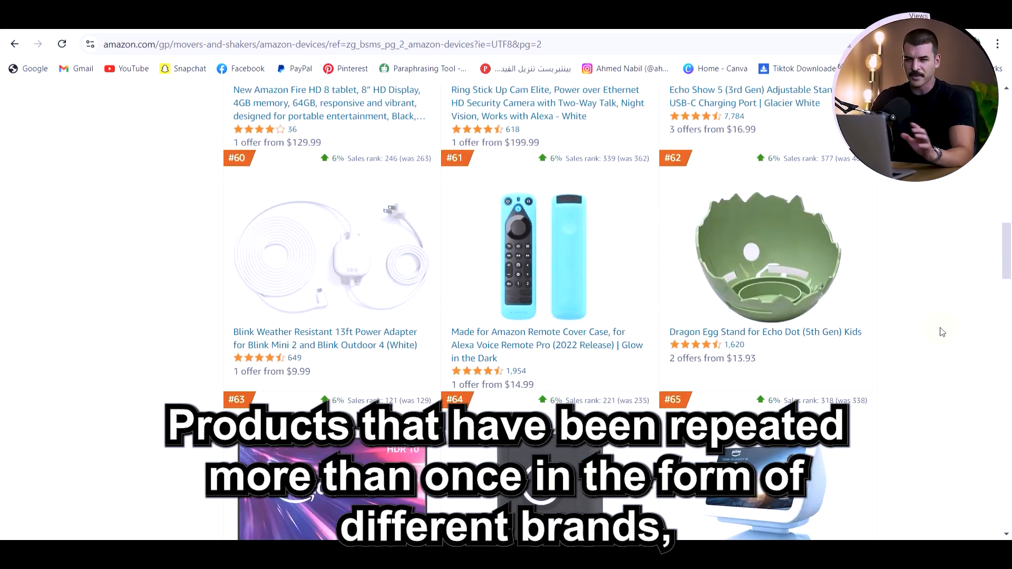
scroll(942, 332, down, 11)
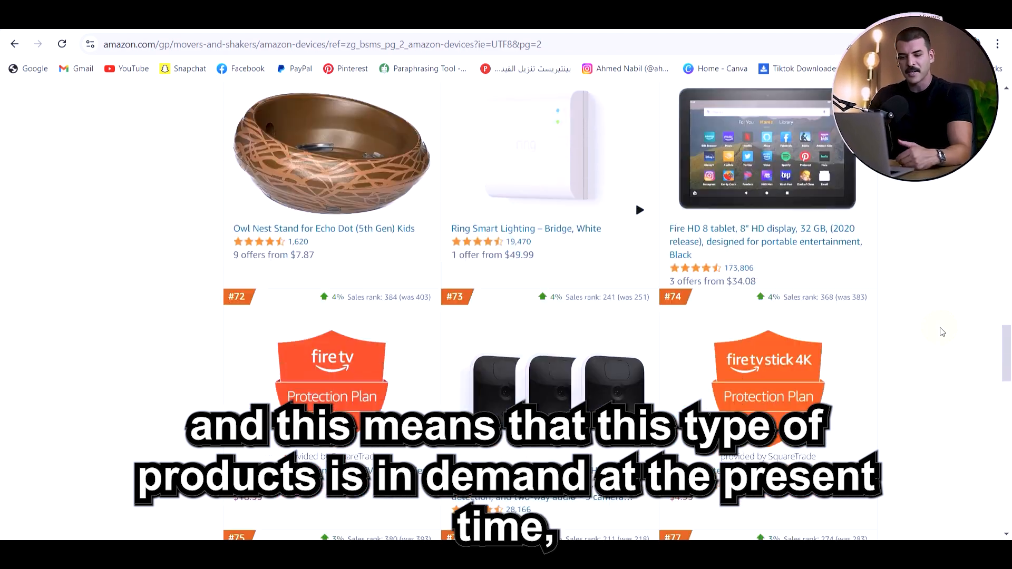
scroll(942, 332, down, 9)
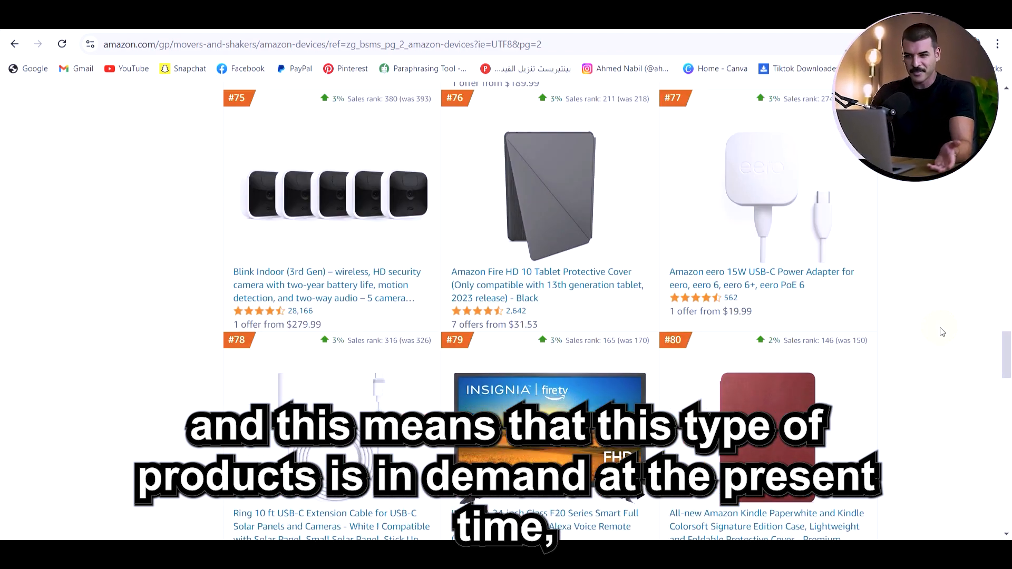
scroll(942, 332, down, 6)
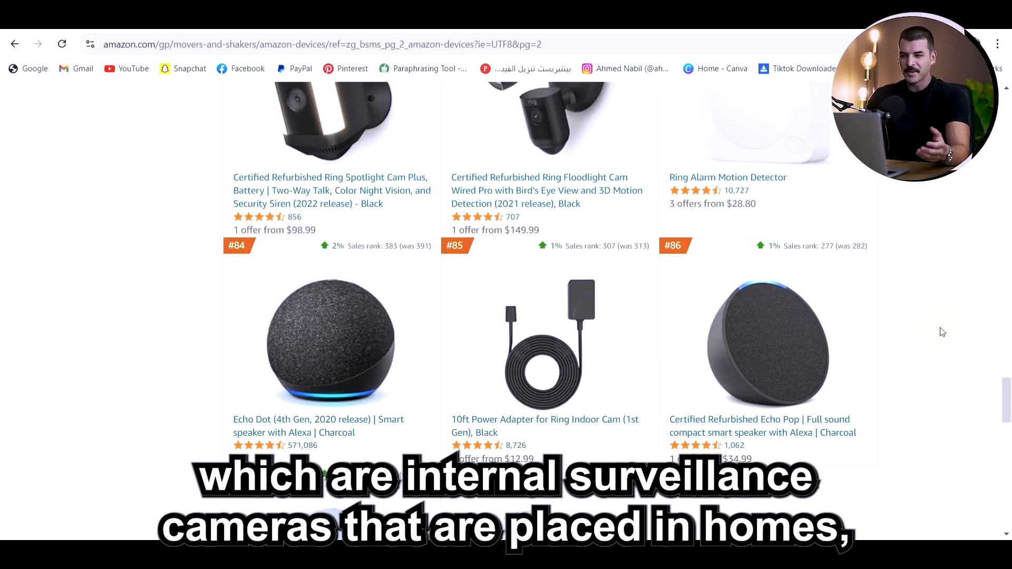
scroll(942, 332, down, 1)
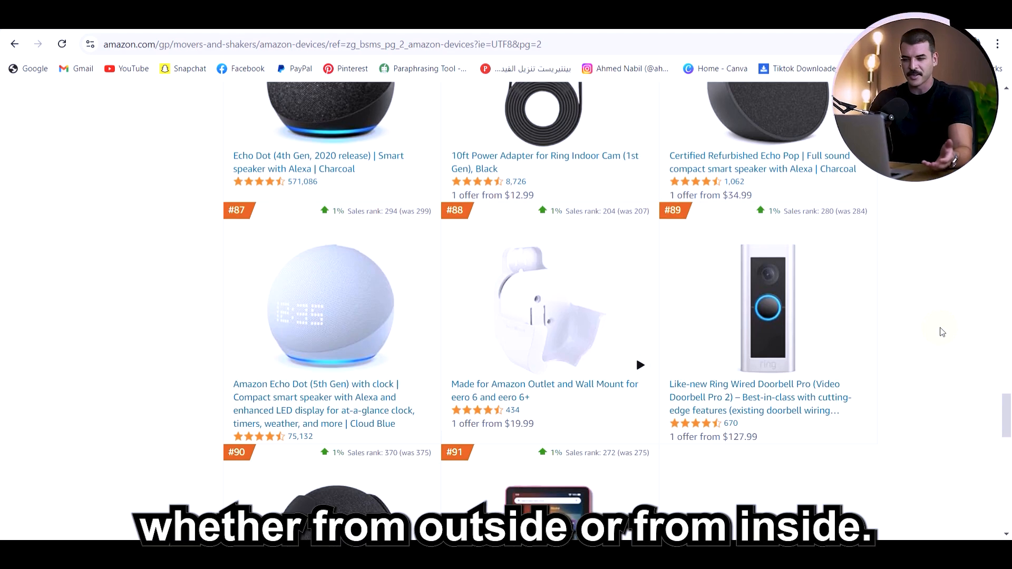
scroll(942, 332, down, 2)
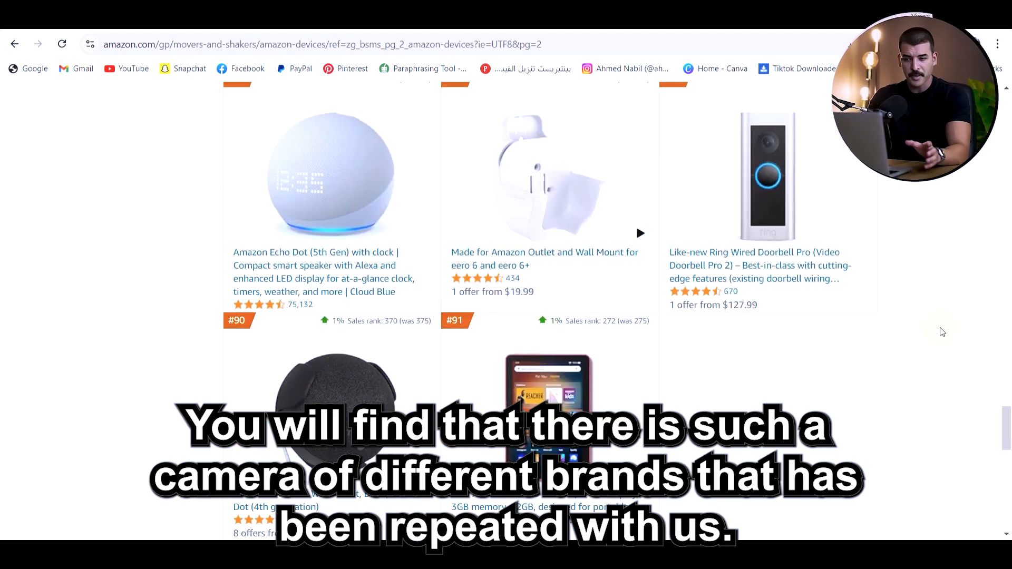
Open the Blink Indoor (3rd Gen) three-camera product from the list in a new browser tab
scroll(943, 332, up, 20)
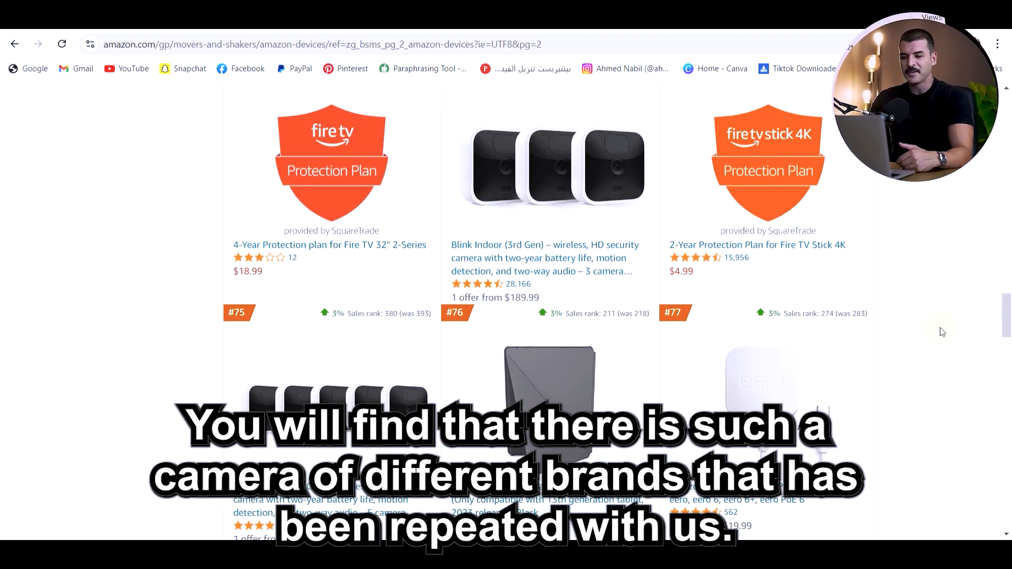
scroll(942, 332, up, 6)
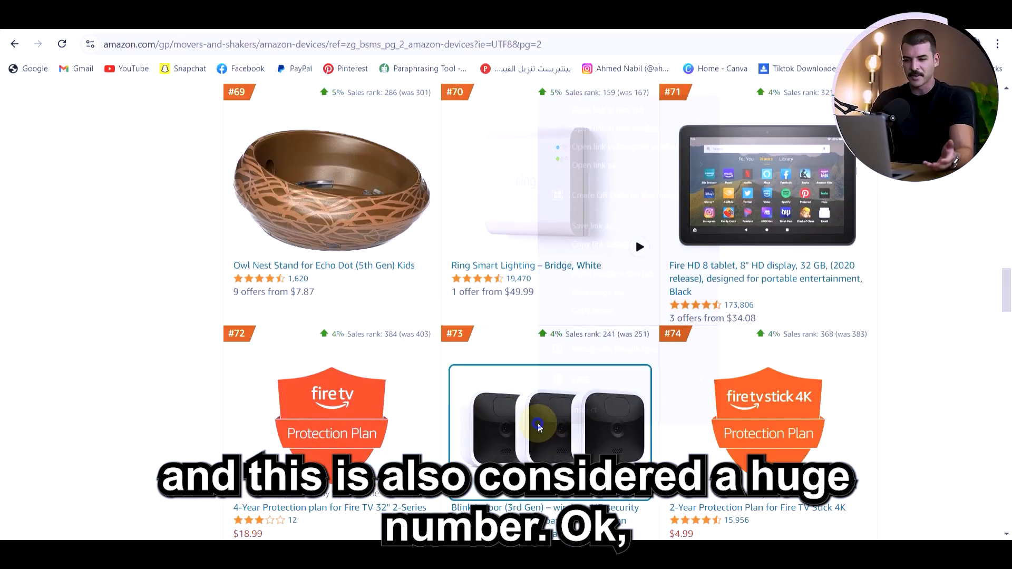
right_click(537, 424)
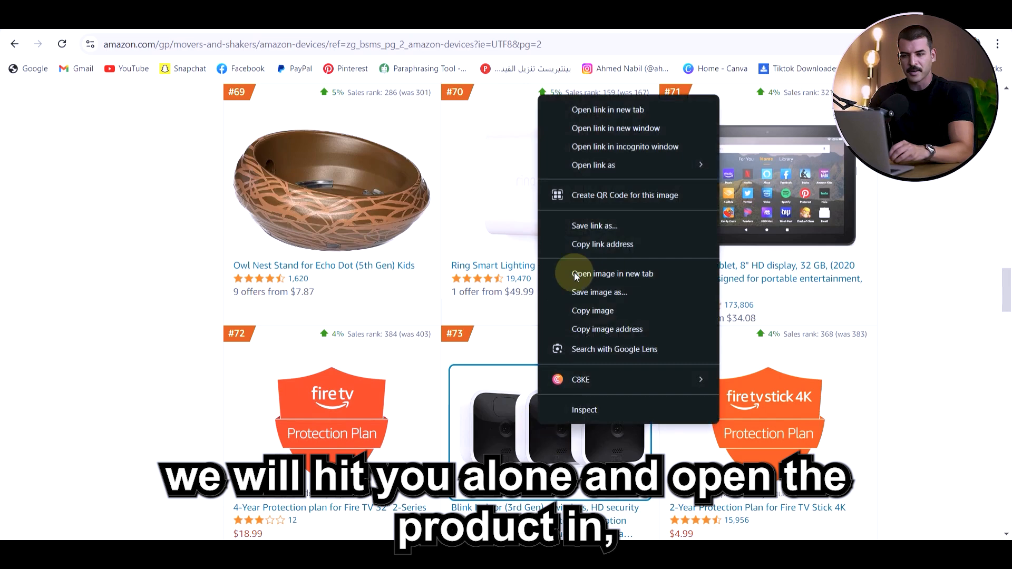
click(615, 110)
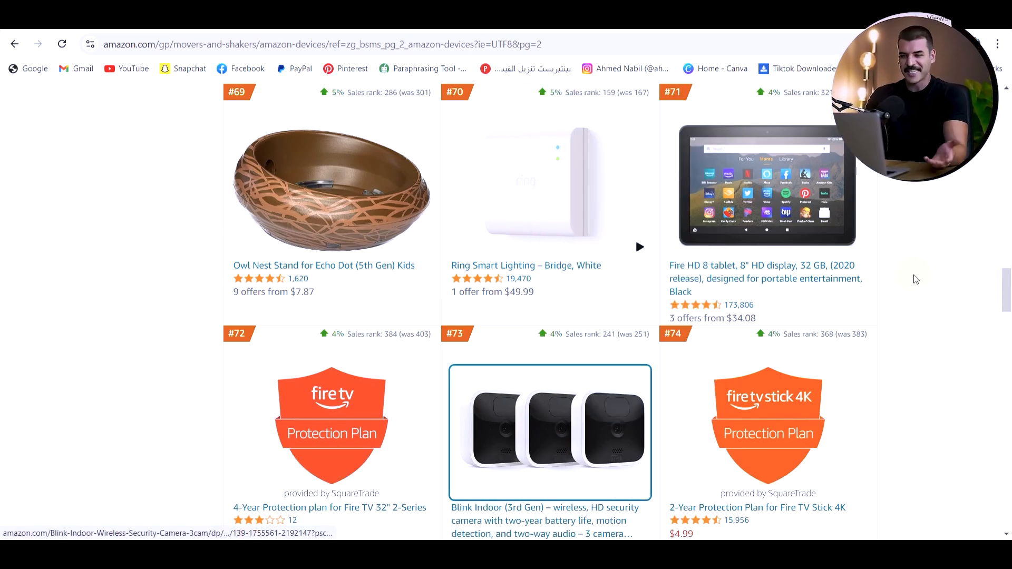
Open the Ring Stick Up Cam Elite product in a new browser tab for comparison
scroll(913, 277, up, 15)
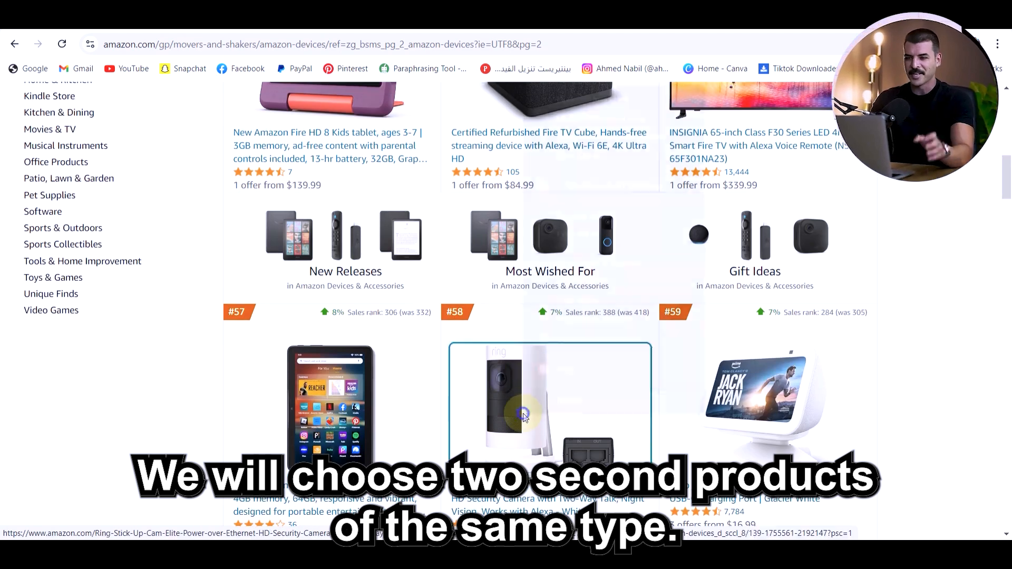
right_click(524, 363)
click(587, 102)
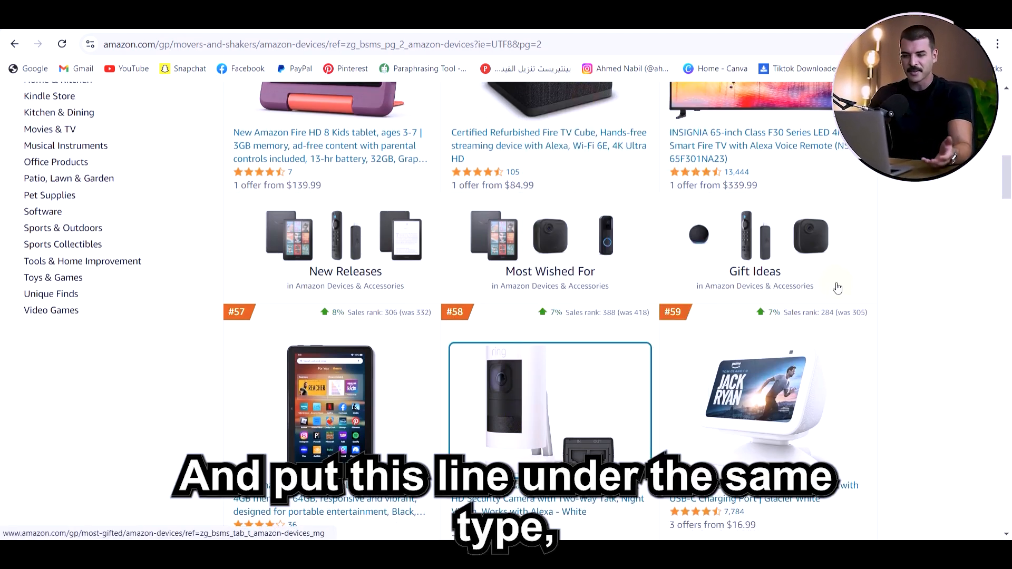
Open the Certified Refurbished Ring Spotlight Cam Plus product in a new browser tab as the third camera
scroll(948, 314, down, 20)
scroll(949, 314, down, 18)
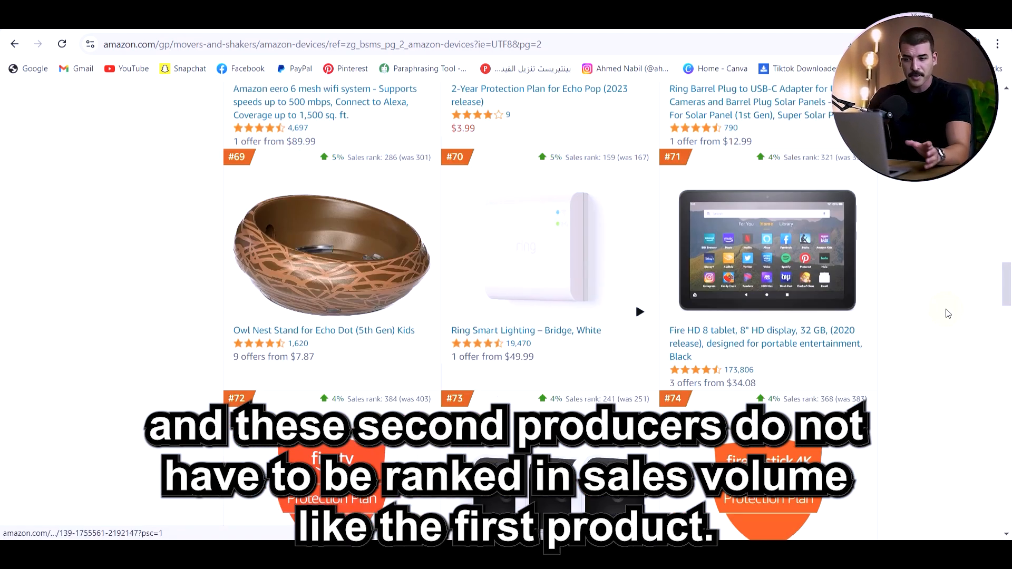
scroll(943, 313, down, 5)
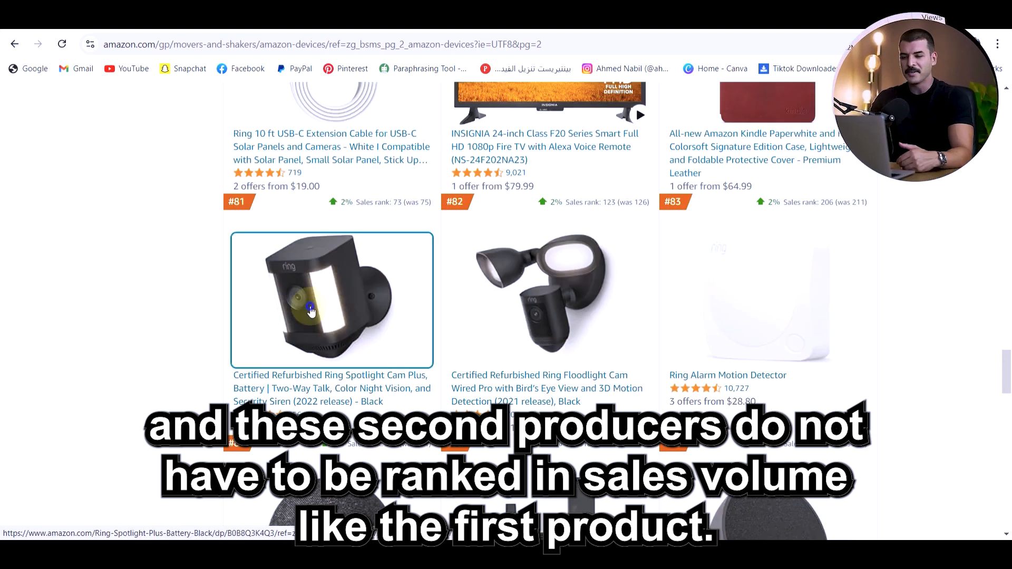
right_click(309, 316)
click(318, 371)
scroll(319, 371, up, 1)
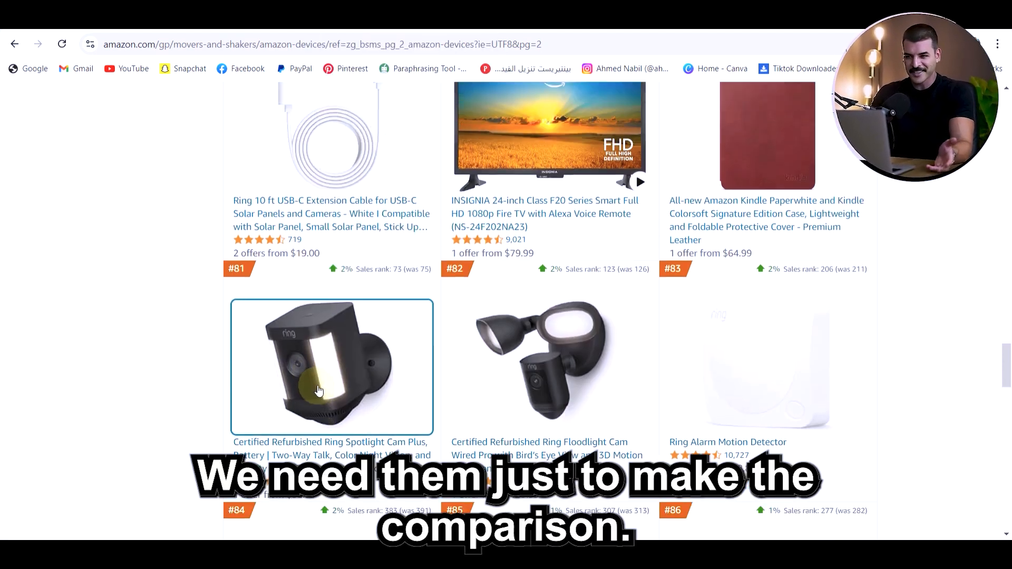
scroll(318, 372, up, 2)
scroll(321, 390, down, 2)
right_click(324, 399)
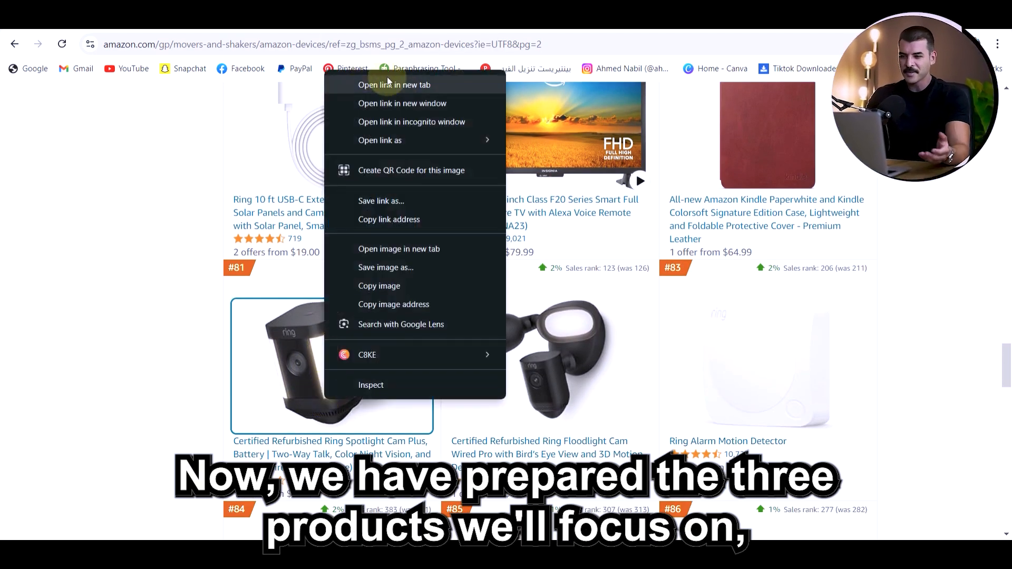
click(410, 87)
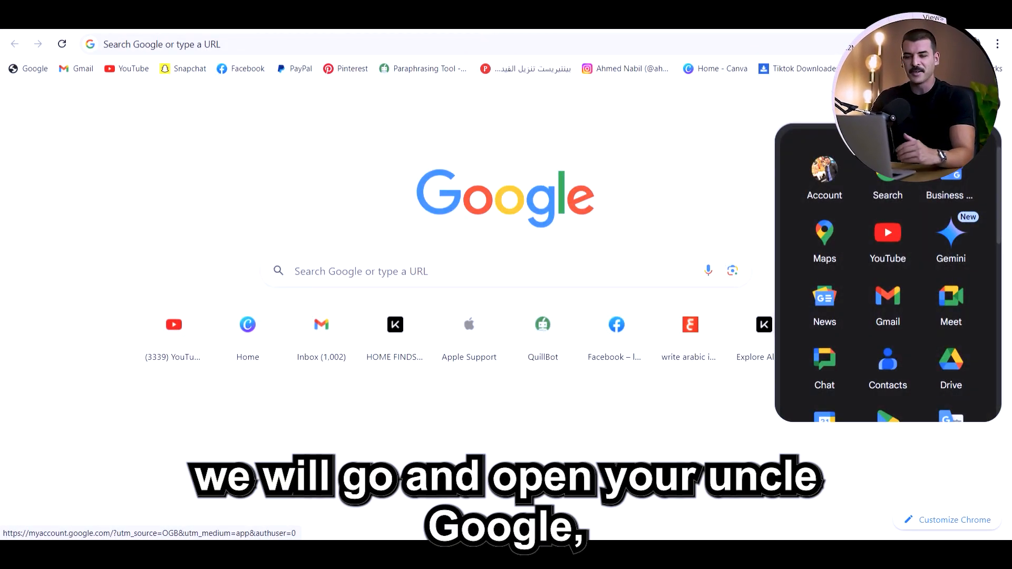
Switch to Google Docs, create a blank document without the tabs introduction, and enter "Product 1." as its first line
scroll(890, 295, down, 5)
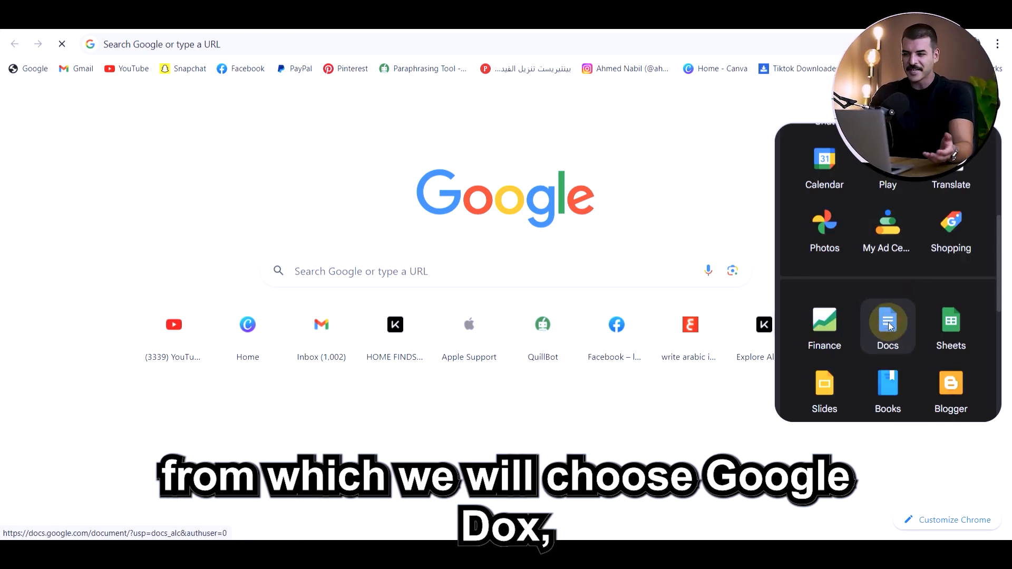
click(888, 324)
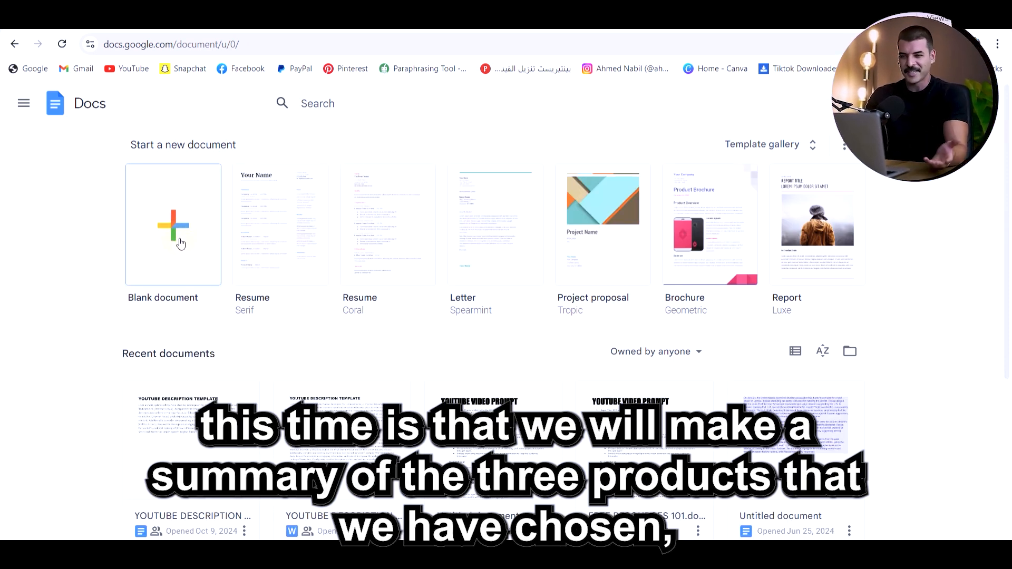
click(191, 241)
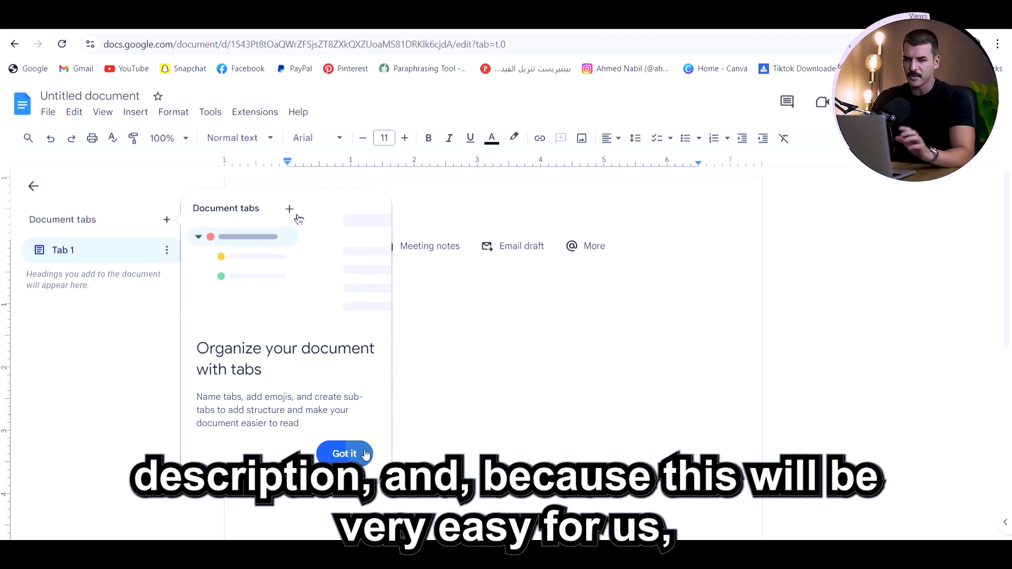
click(366, 455)
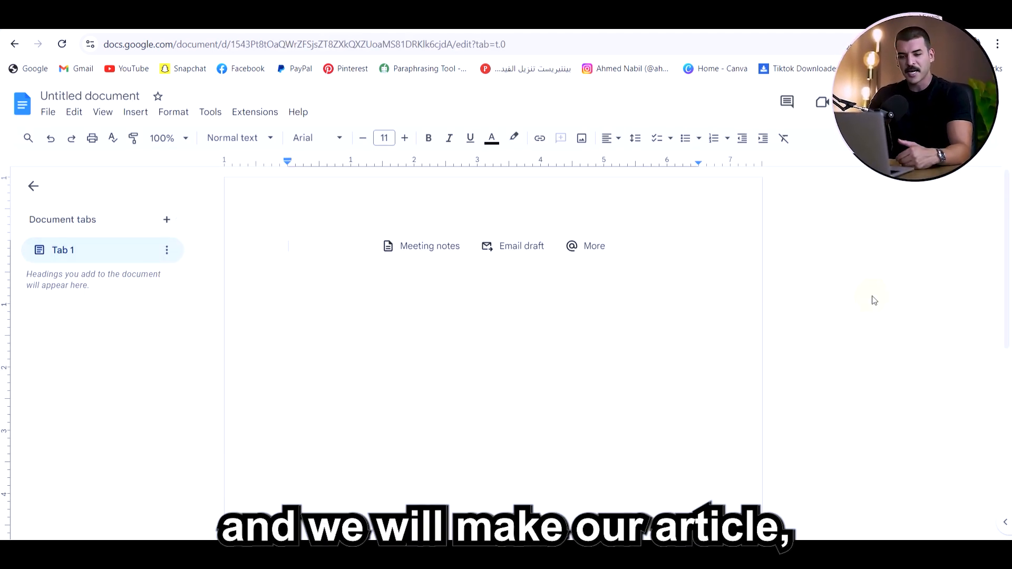
text(Product)
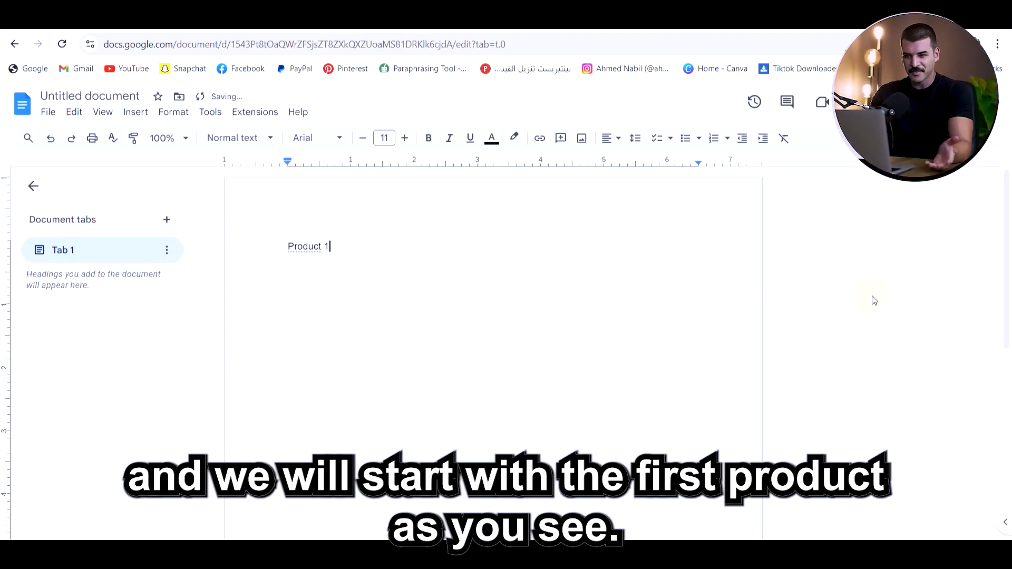
text( 1)
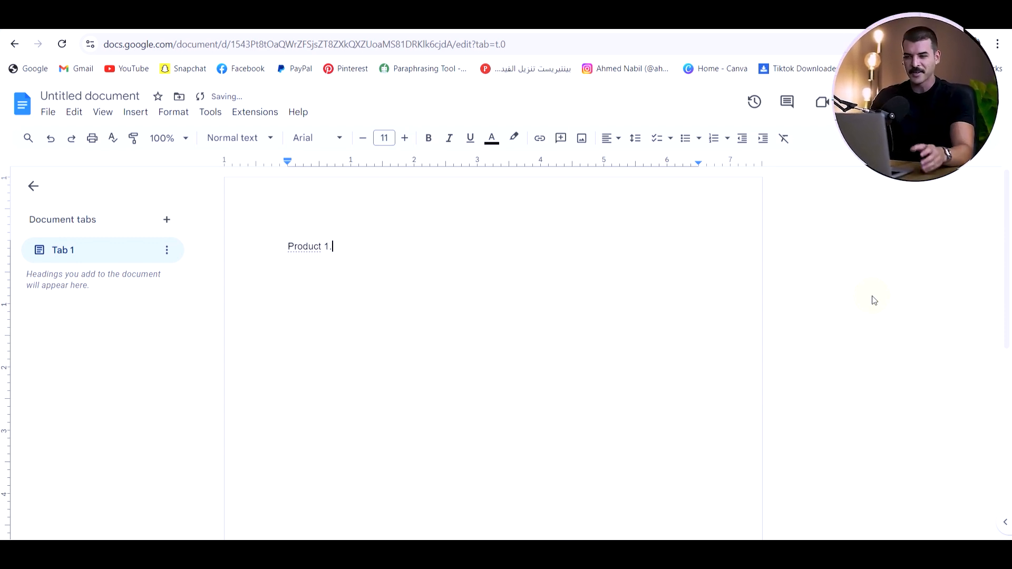
Add a "Name:" entry under Product 1 and paste the Amazon product name "Blink Indoor (3rd Gen)" below it
key(Return)
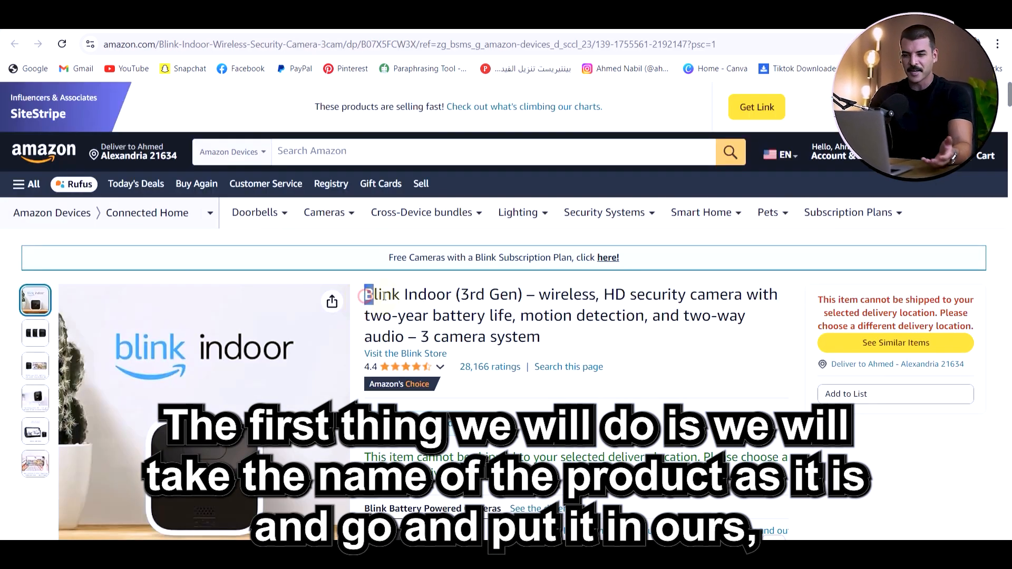
drag(384, 296, 505, 296)
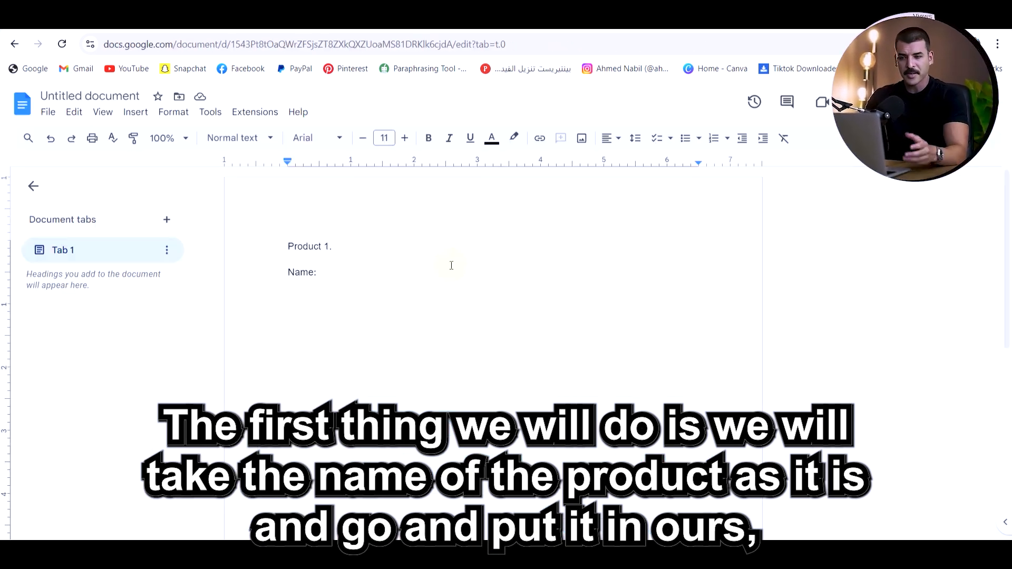
text(Blink Indoor (3rd Gen))
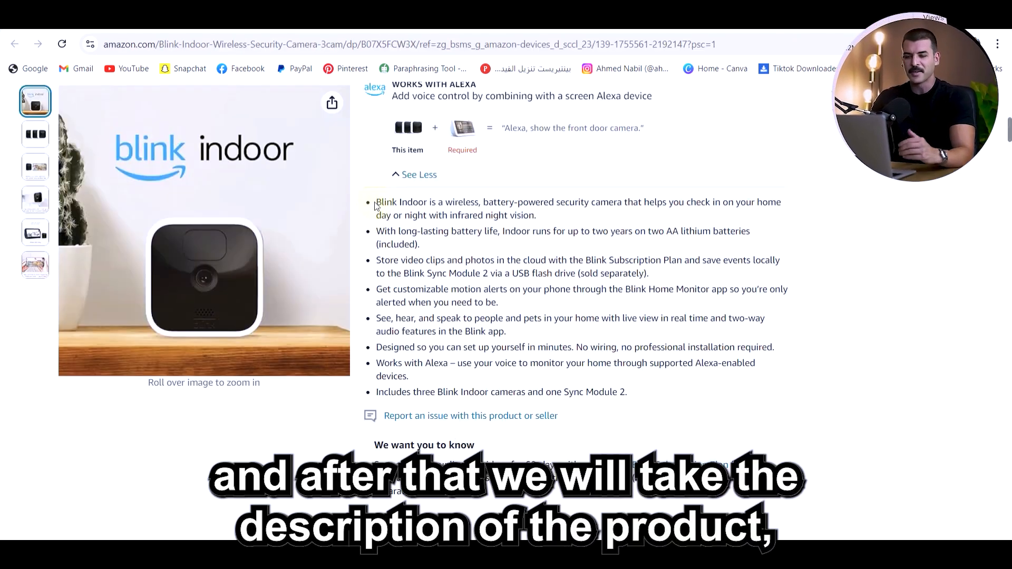
Copy the Blink Indoor's full bulleted Amazon description into a "Disc." section and add its affiliate short link under "Link:"
drag(374, 203, 662, 390)
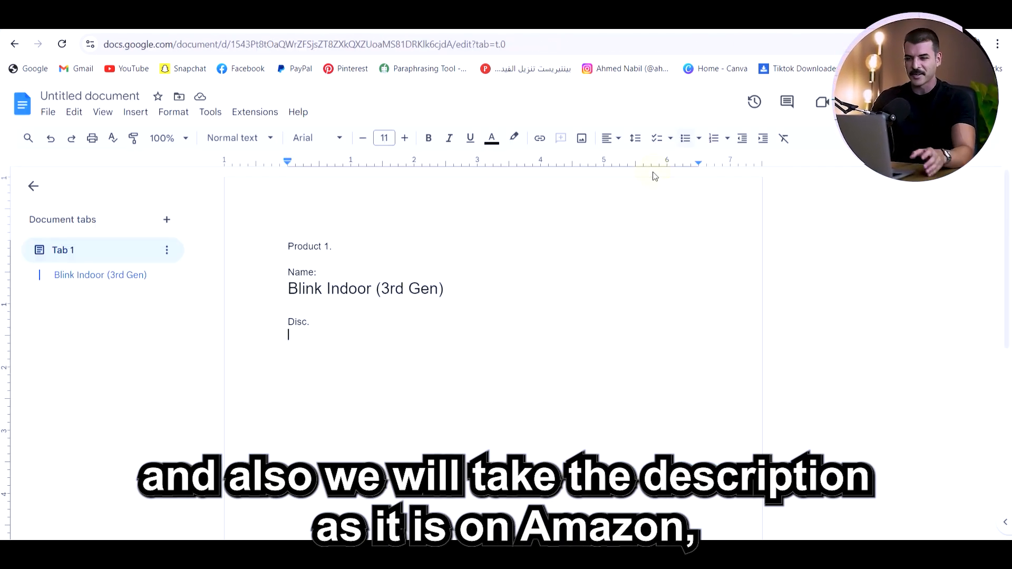
key(ctrl+v)
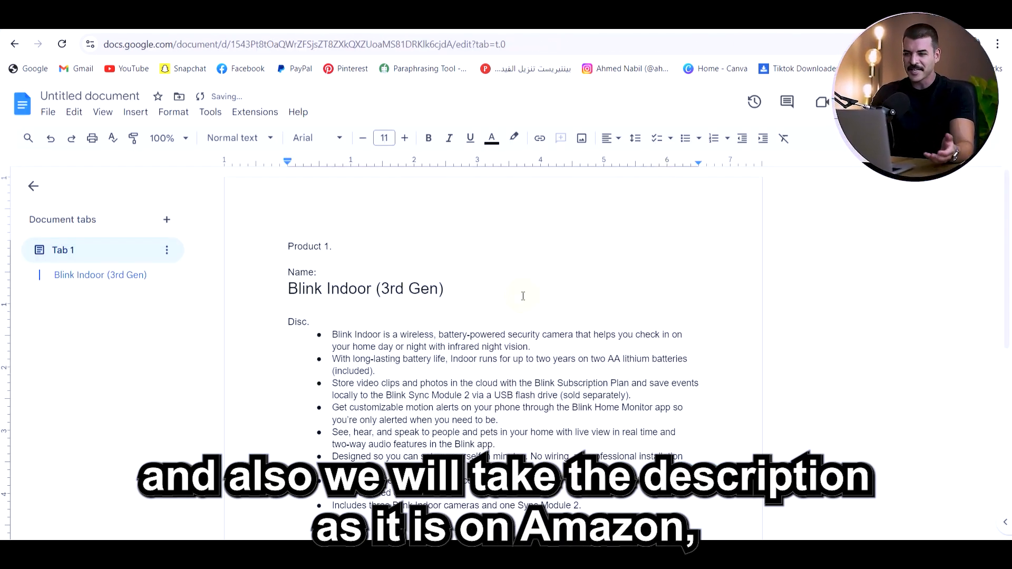
scroll(523, 295, down, 4)
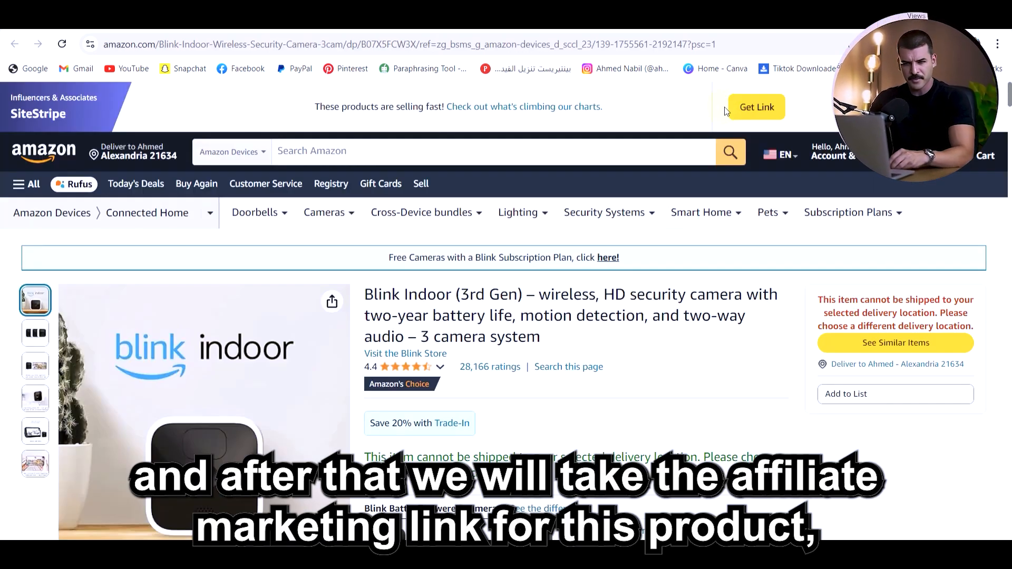
click(752, 111)
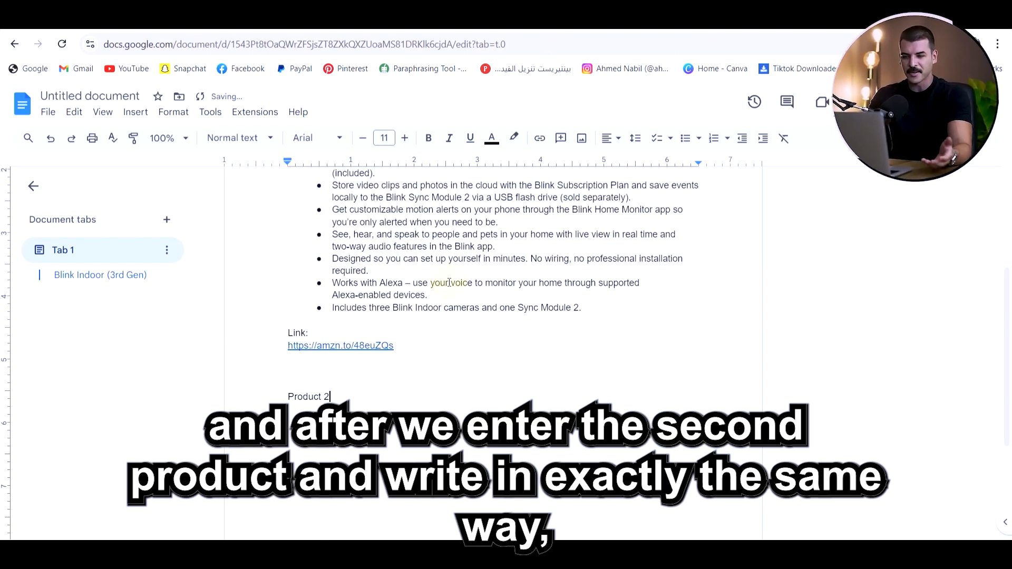
Fill in the Product 2 section with the Ring Stick Up Cam Elite's name, bulleted description and affiliate short link from Amazon
drag(364, 253, 532, 254)
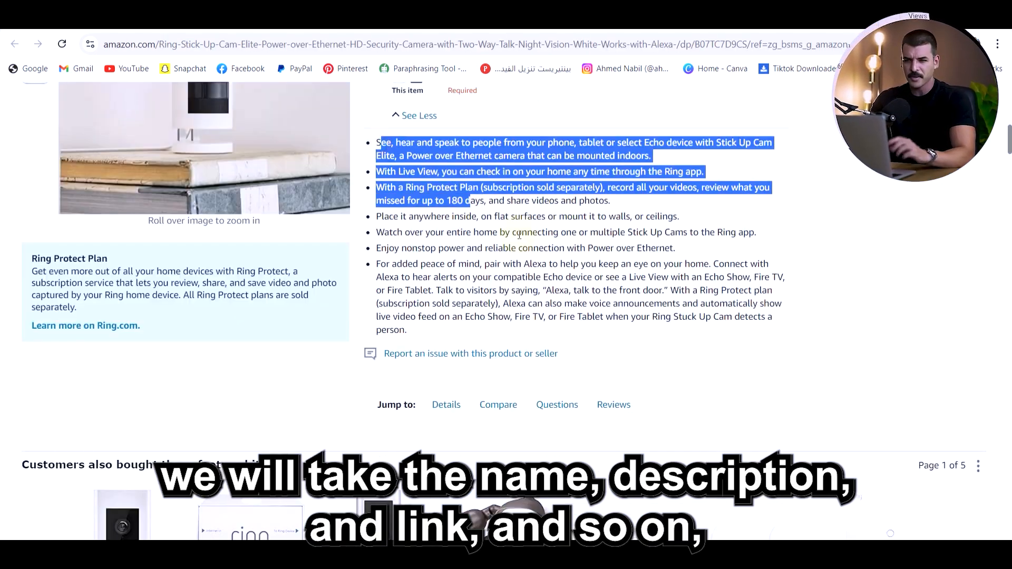
drag(759, 221, 769, 279)
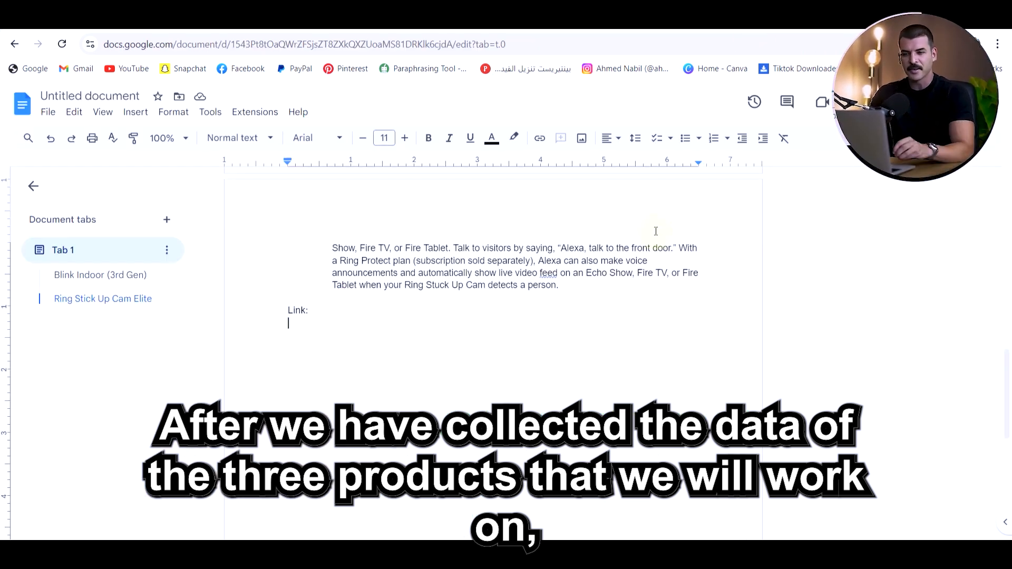
key(Return)
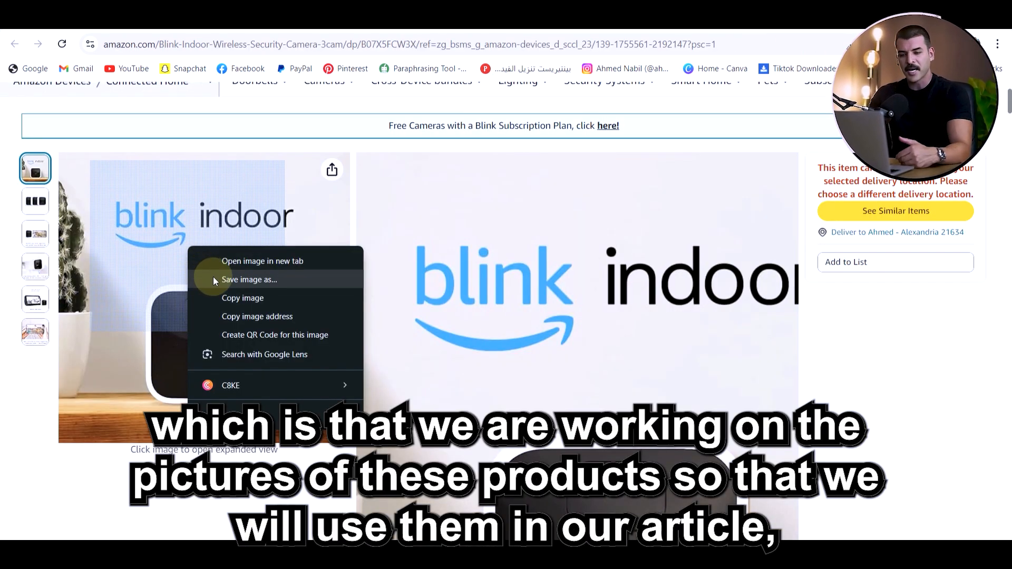
Save the Blink Indoor product picture as a JPEG in Downloads and check the three camera images in that folder
click(213, 277)
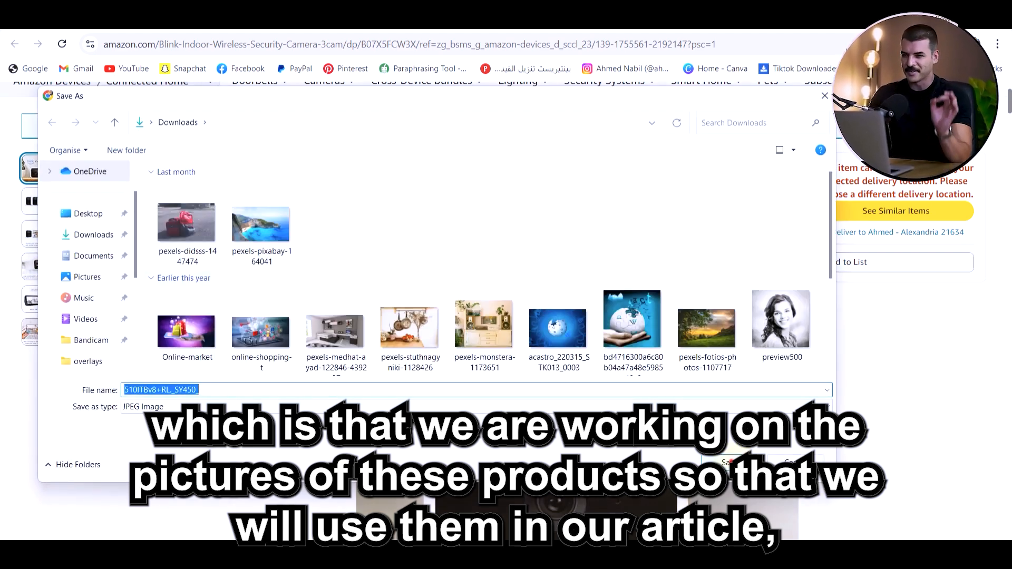
click(731, 462)
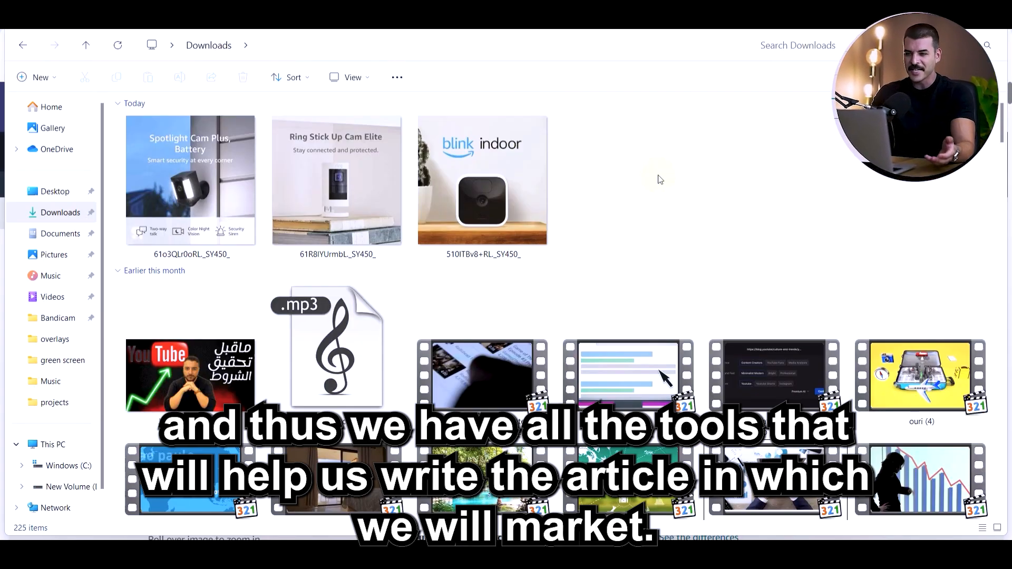
drag(659, 179, 127, 216)
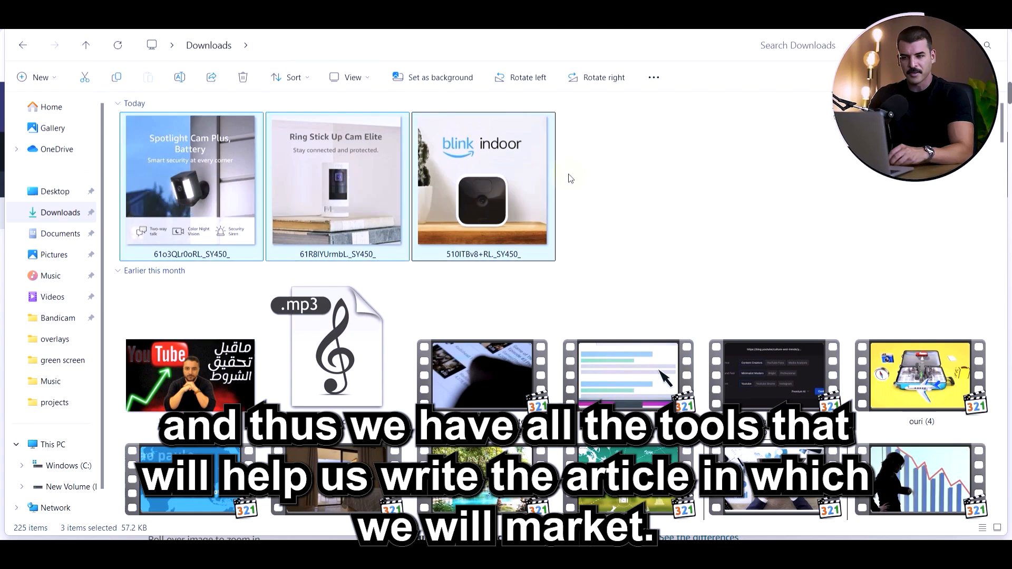
click(692, 178)
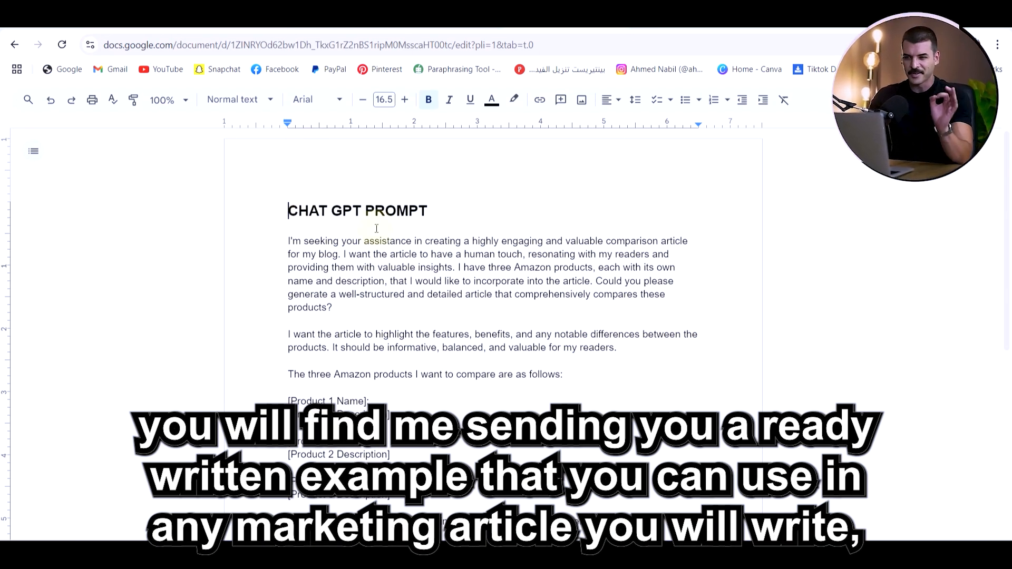
Copy the full comparison-article prompt from the "CHAT GPT PROMPT" document and paste it into a new ChatGPT message
scroll(376, 227, down, 2)
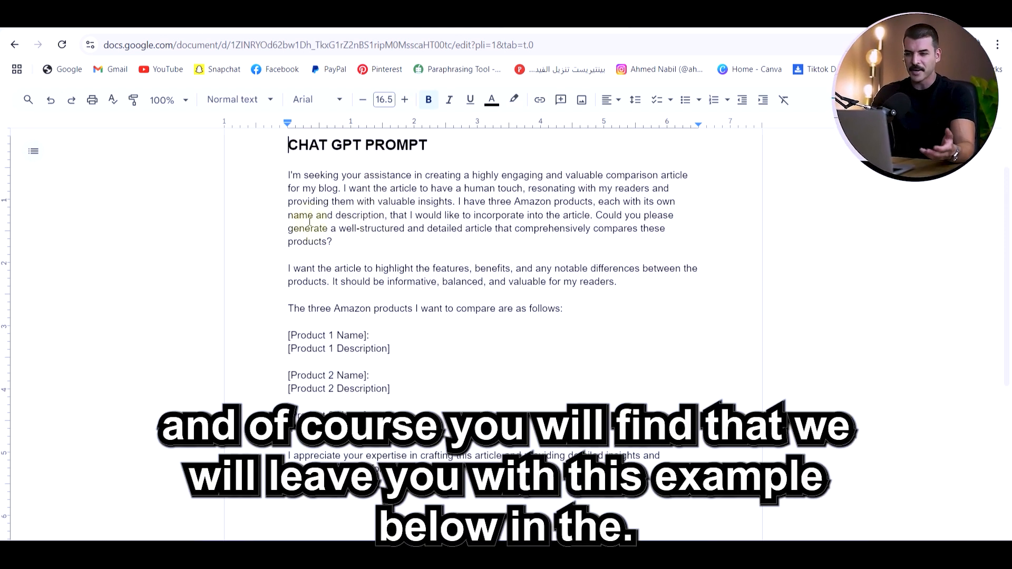
drag(293, 176, 671, 473)
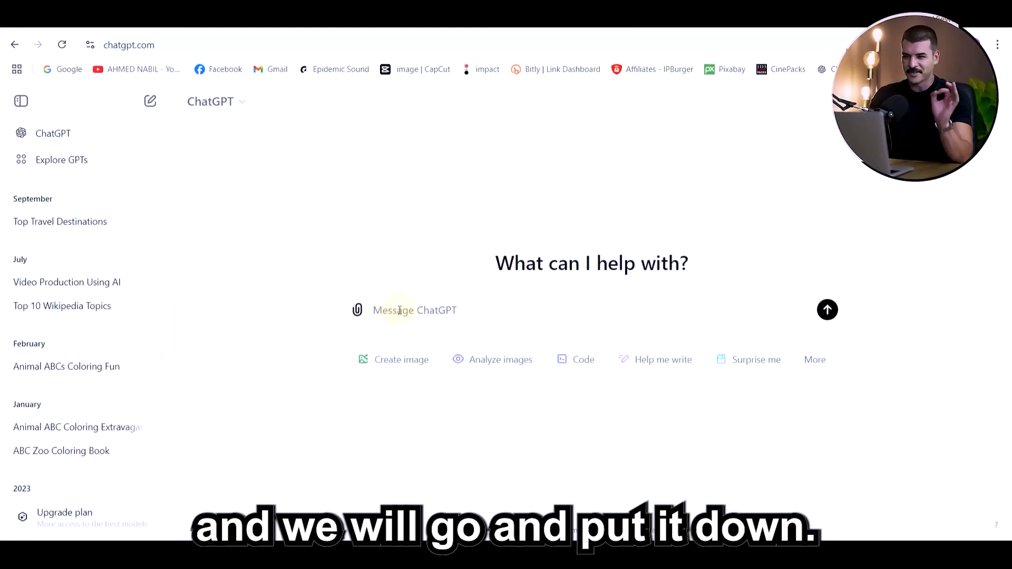
key(ctrl+v)
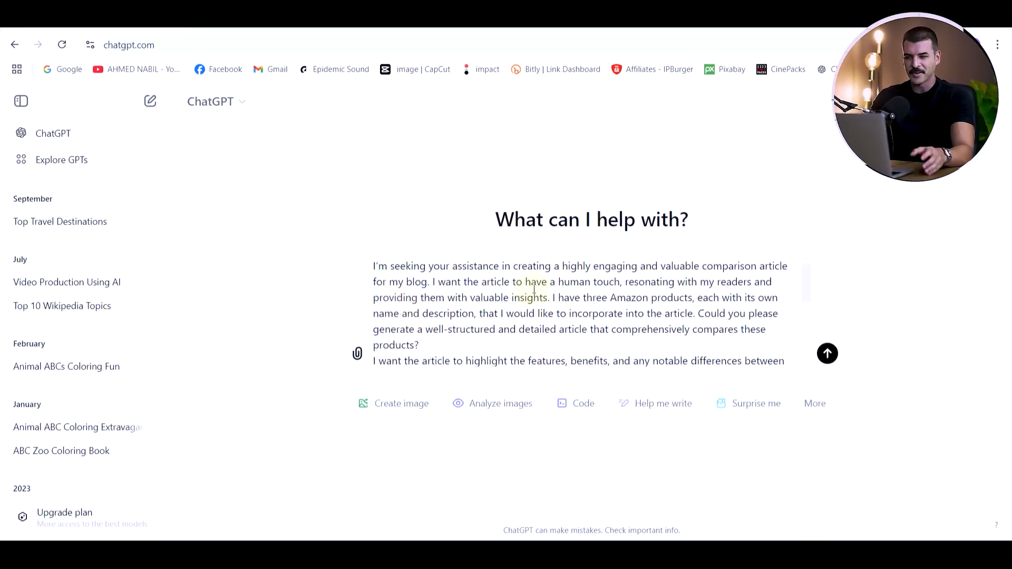
Replace the prompt's Product 1 name and description placeholders with the Blink Indoor (3rd Gen) details from the product document
scroll(534, 288, down, 5)
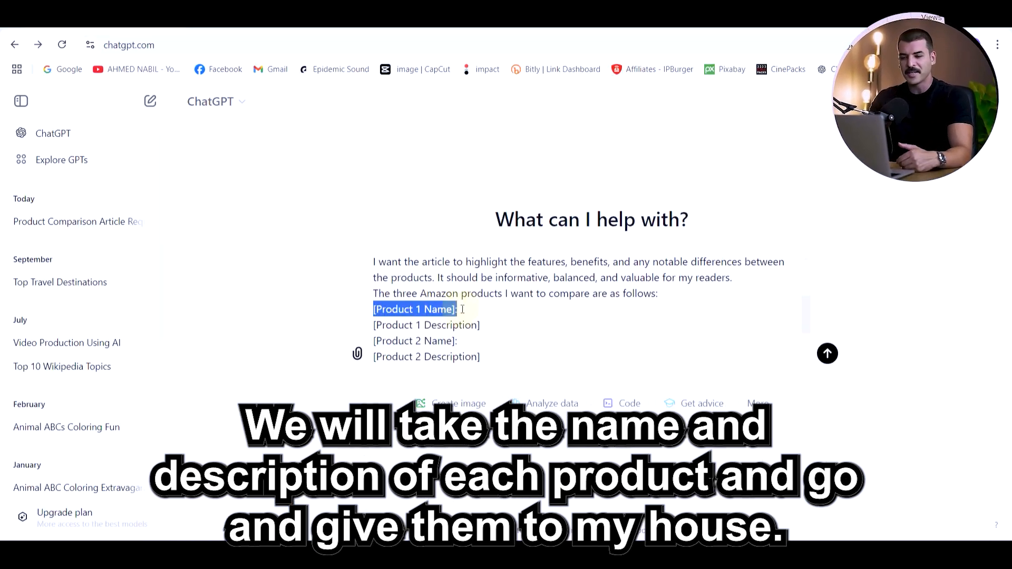
scroll(463, 309, up, 5)
scroll(462, 304, down, 5)
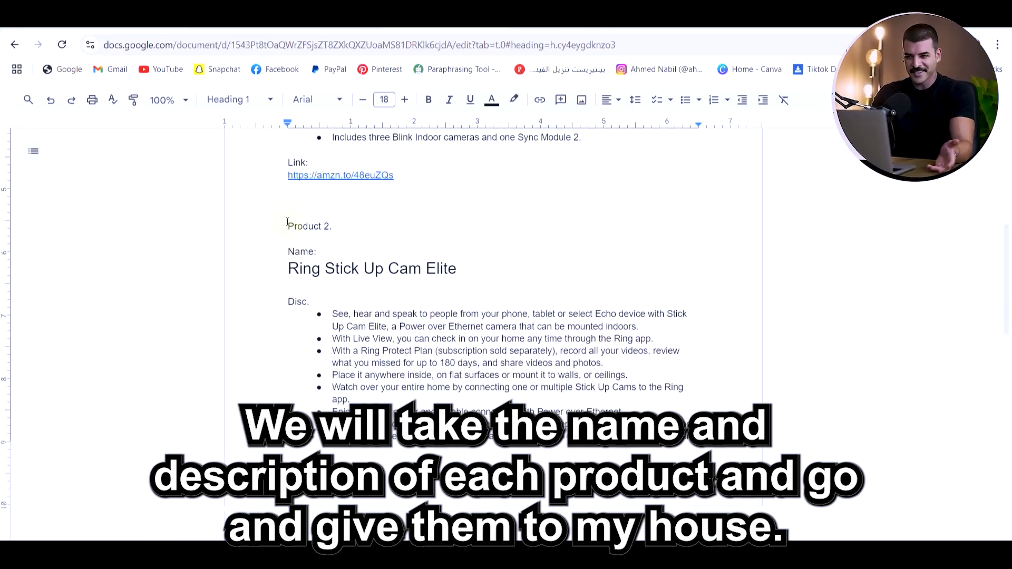
Replace the [Product 2 Name] placeholder in the ChatGPT prompt with the document's Product 2 heading and name, Ring Stick Up Cam Elite
drag(289, 225, 463, 266)
key(alt+Tab)
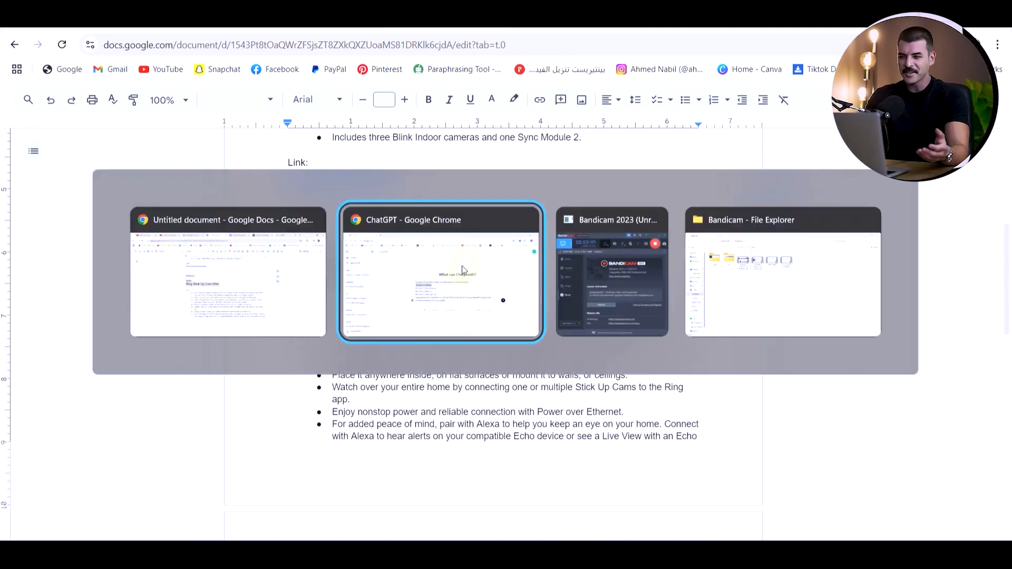
click(368, 276)
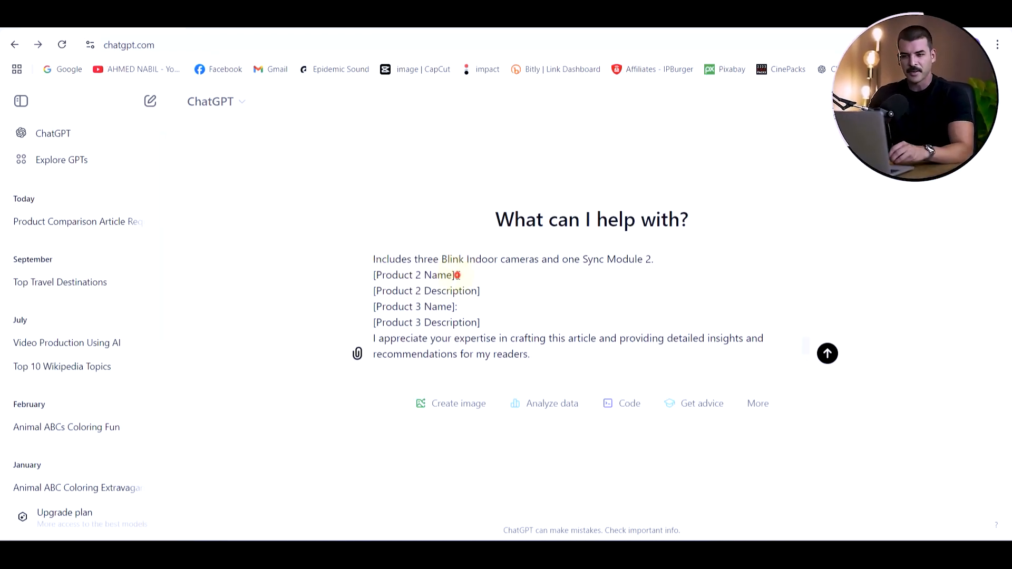
drag(457, 275, 369, 273)
key(ctrl+v)
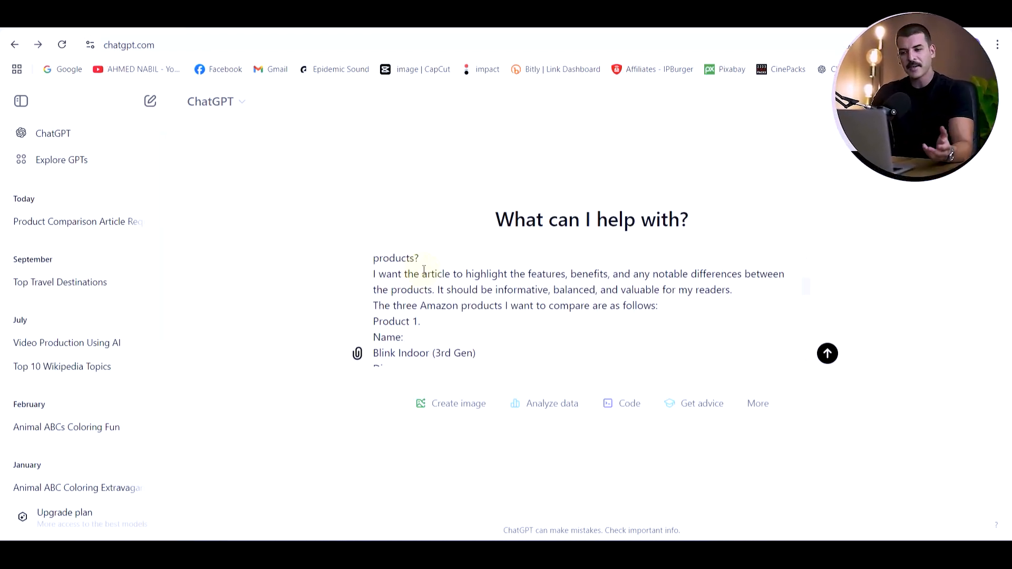
Replace the [Product 2 Description] placeholder with the Ring Stick Up Cam Elite's "Disc." section copied from the product document
scroll(440, 285, down, 5)
key(alt+Tab)
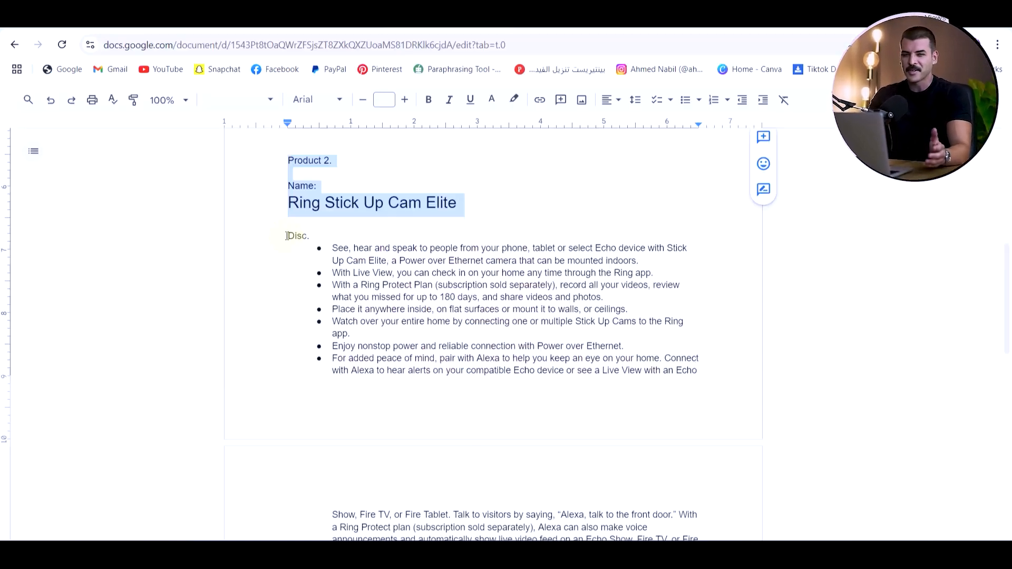
drag(287, 235, 706, 374)
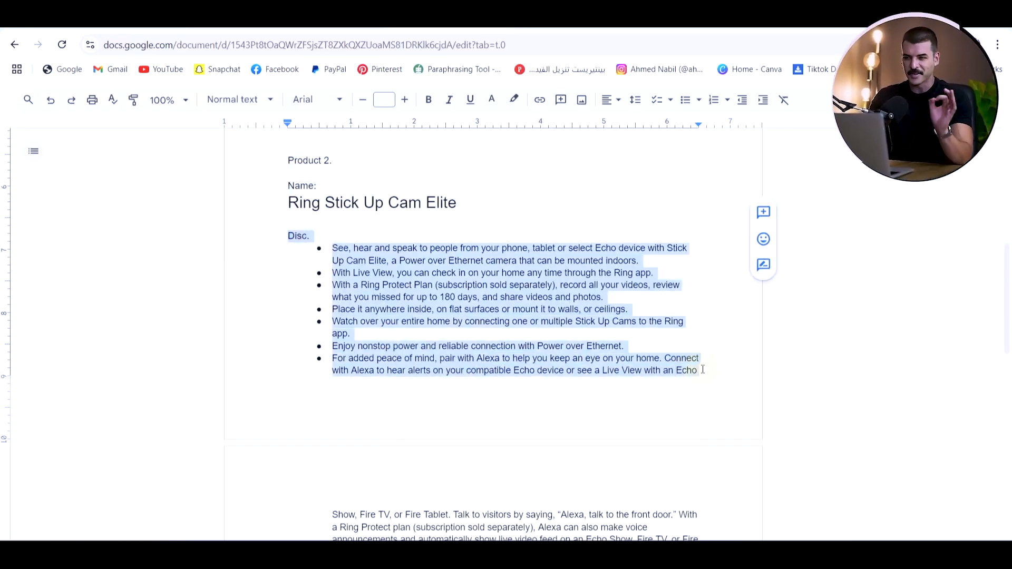
key(alt+Tab)
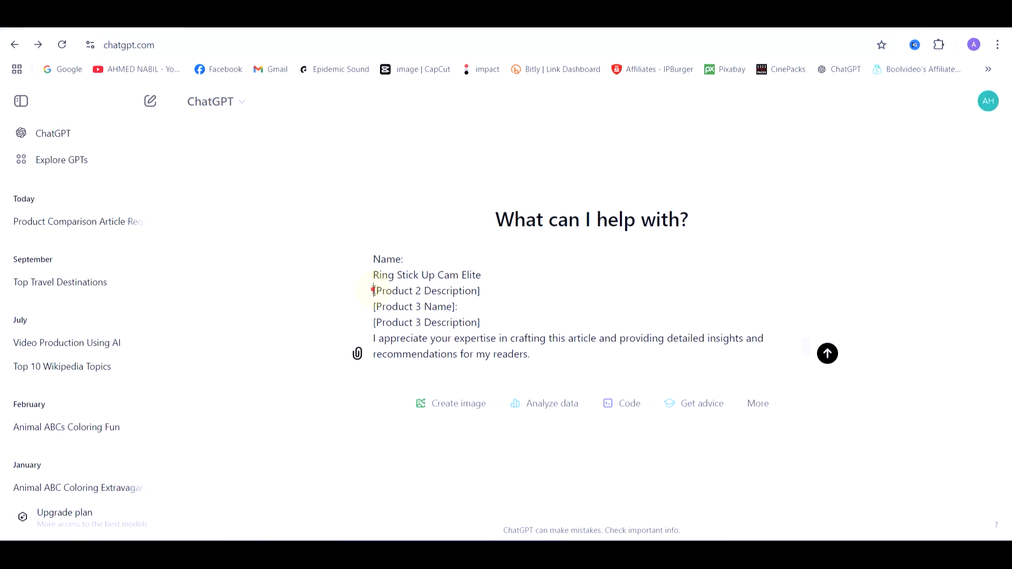
key(ctrl+v)
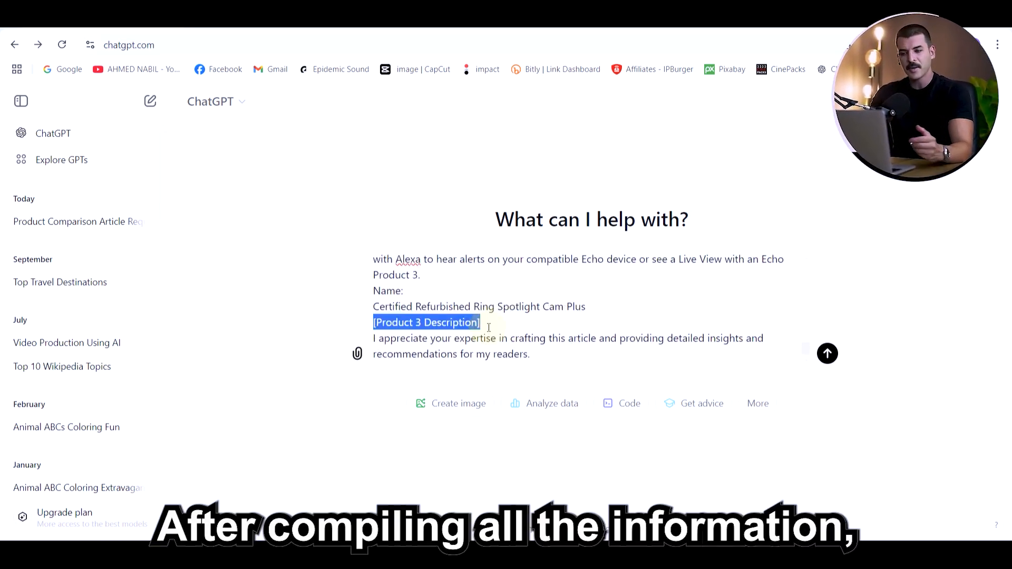
Fill the Product 3 placeholders with the Certified Refurbished Ring Spotlight Cam Plus details, review the prompt and send it to ChatGPT
key(ctrl+v)
scroll(489, 327, down, 5)
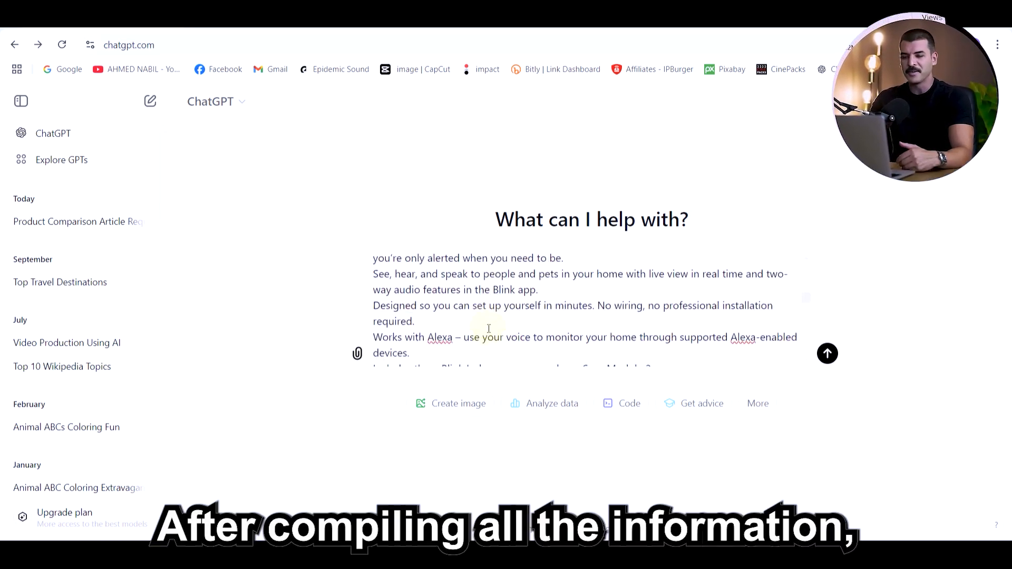
scroll(488, 329, down, 3)
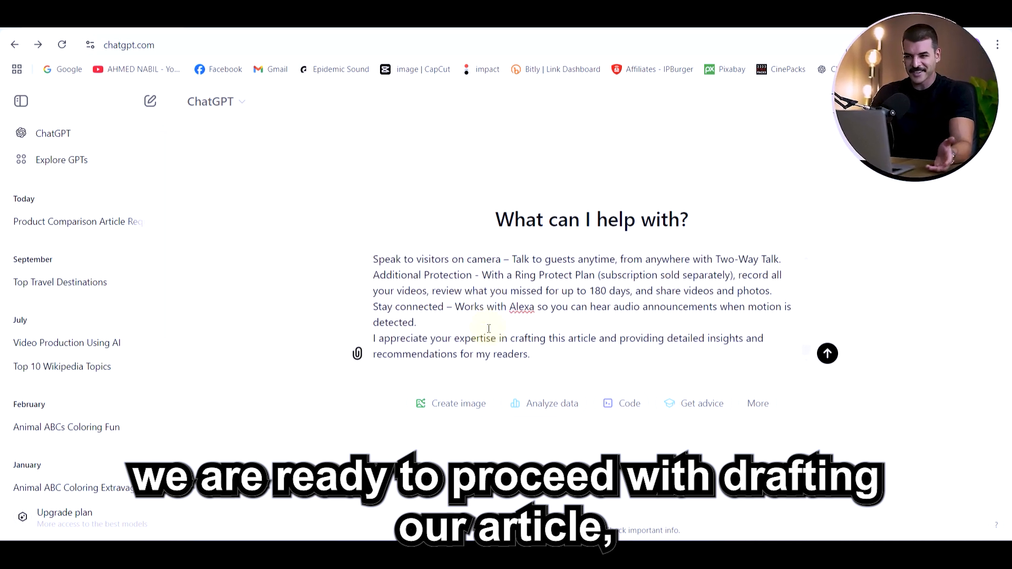
click(827, 354)
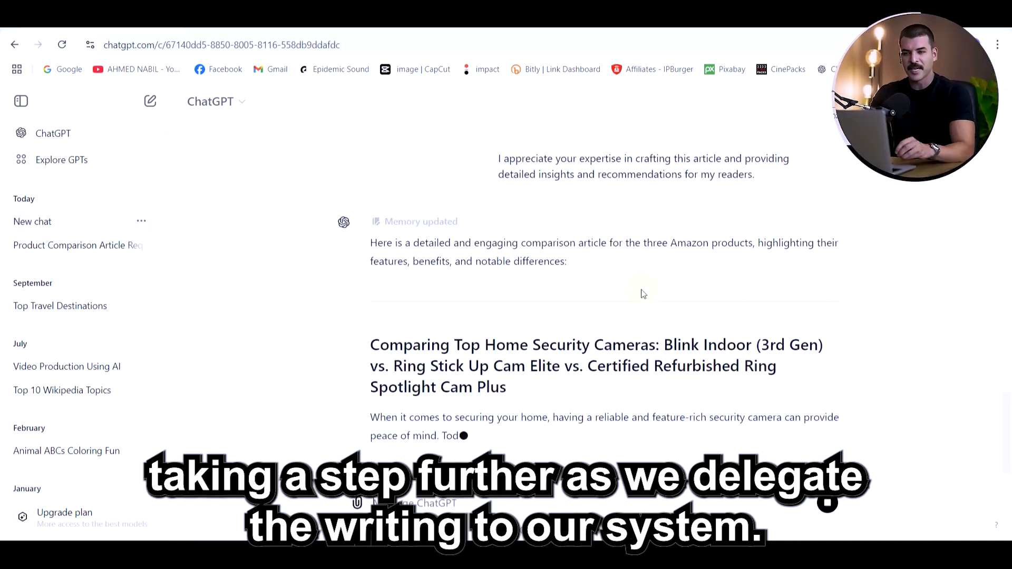
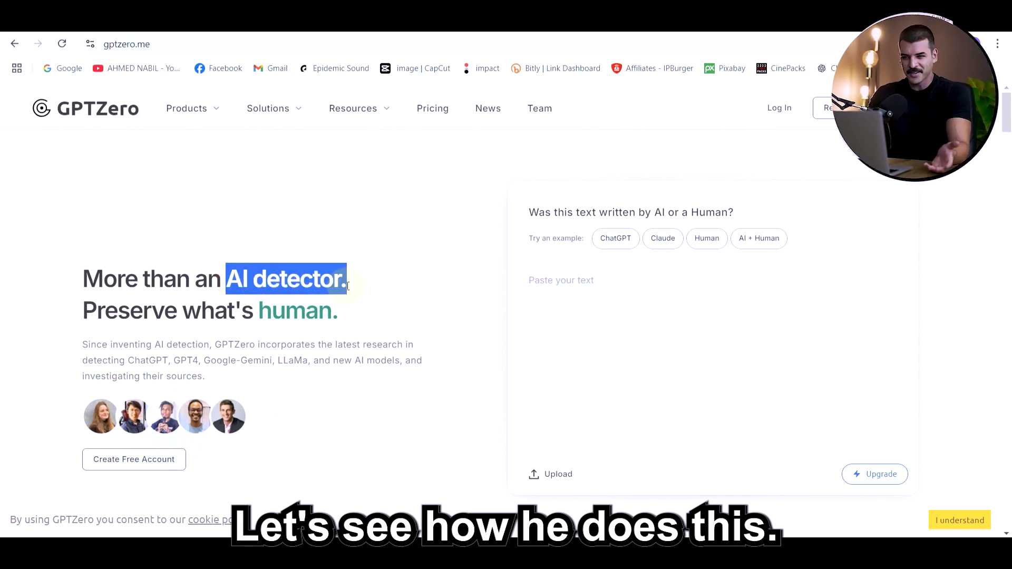
Create a free GPTZero account by signing up with Google
click(433, 315)
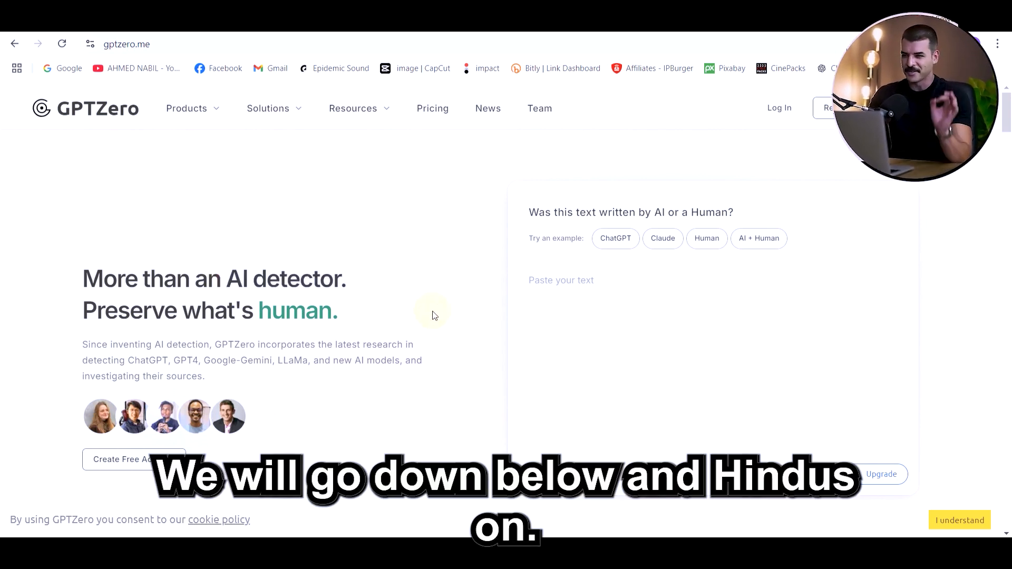
click(143, 460)
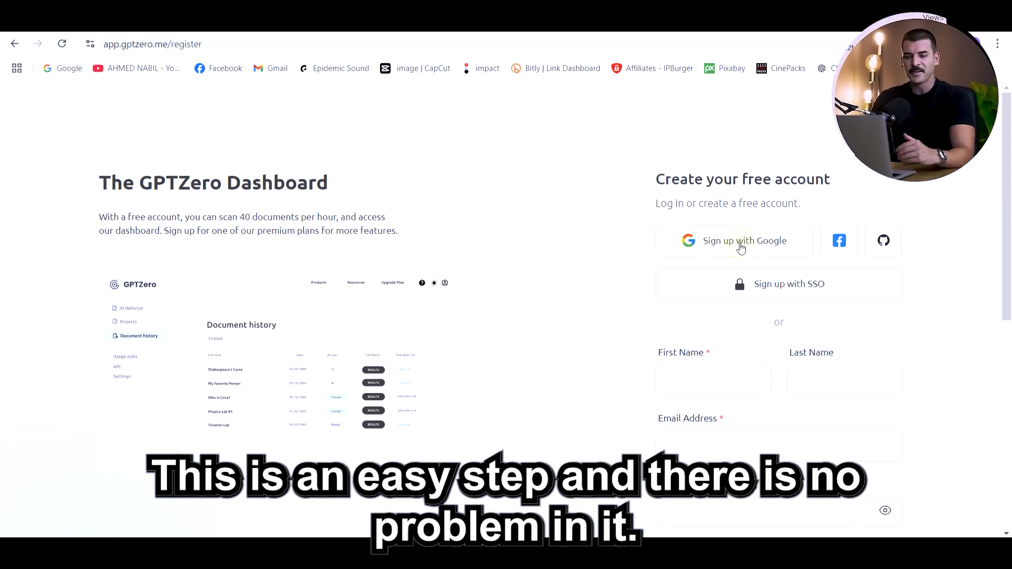
click(741, 248)
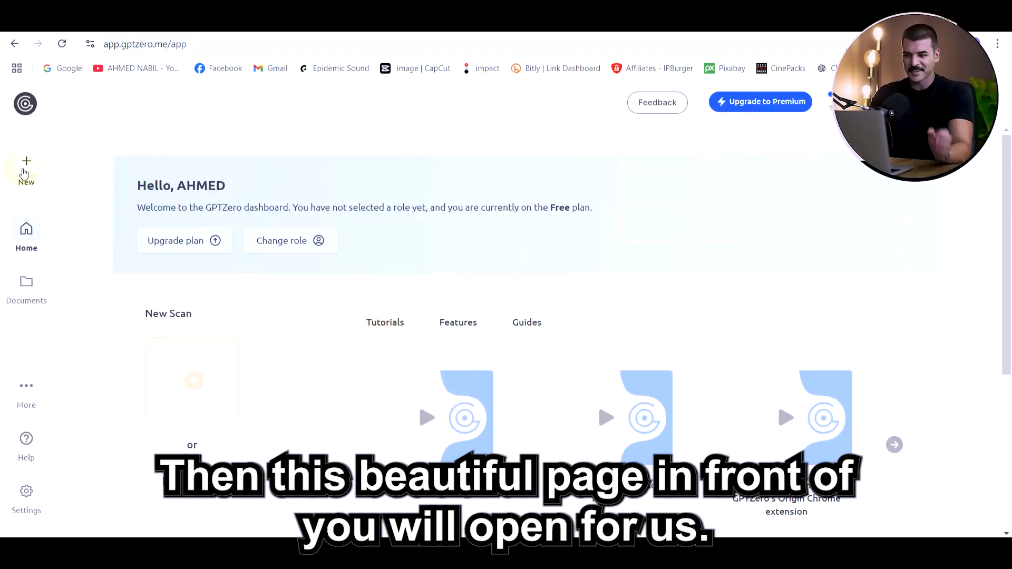
Start a new GPTZero scan, paste in the ChatGPT comparison article, run a Basic scan and check the AI-generated probability
click(28, 167)
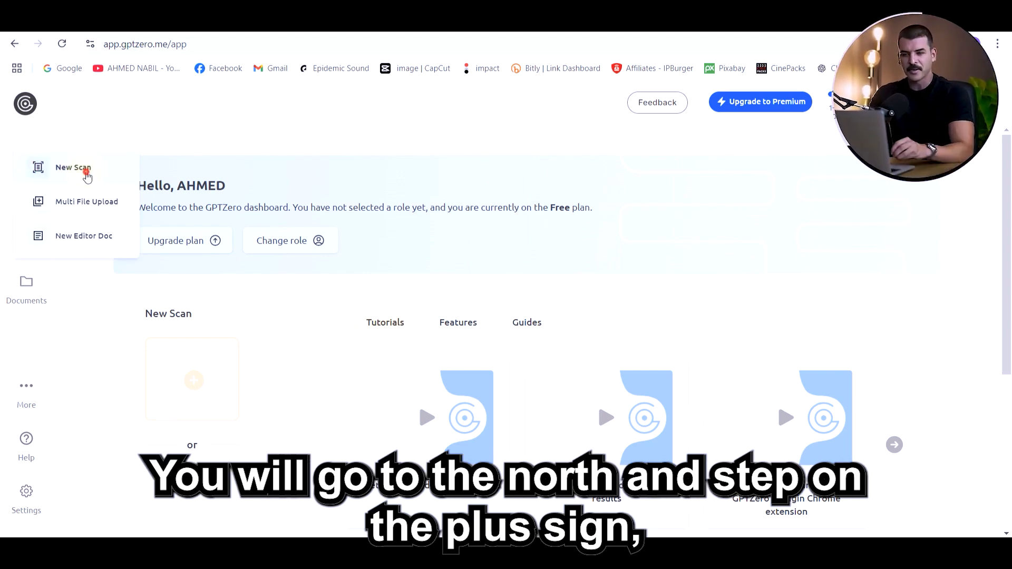
click(86, 172)
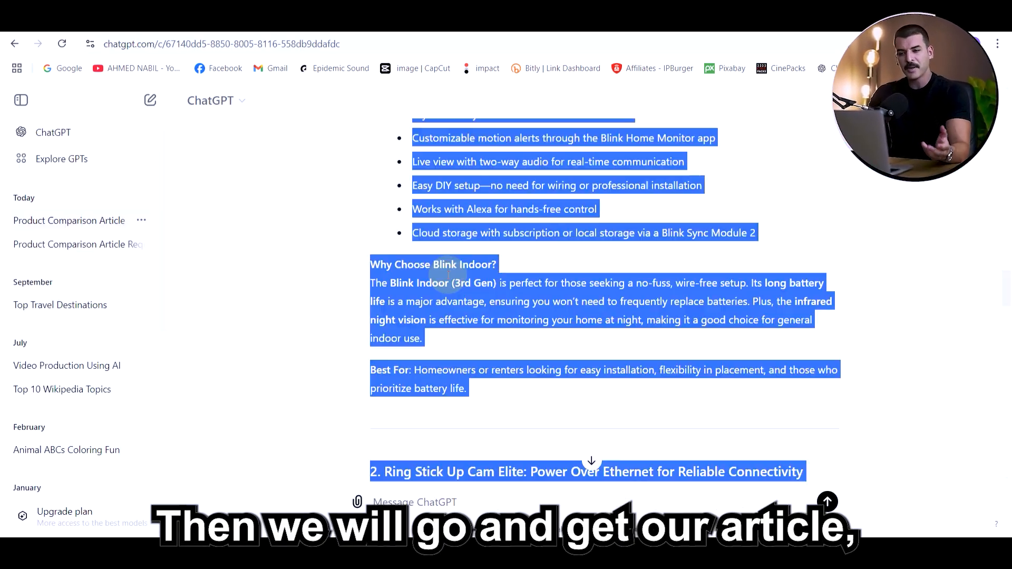
scroll(449, 274, down, 10)
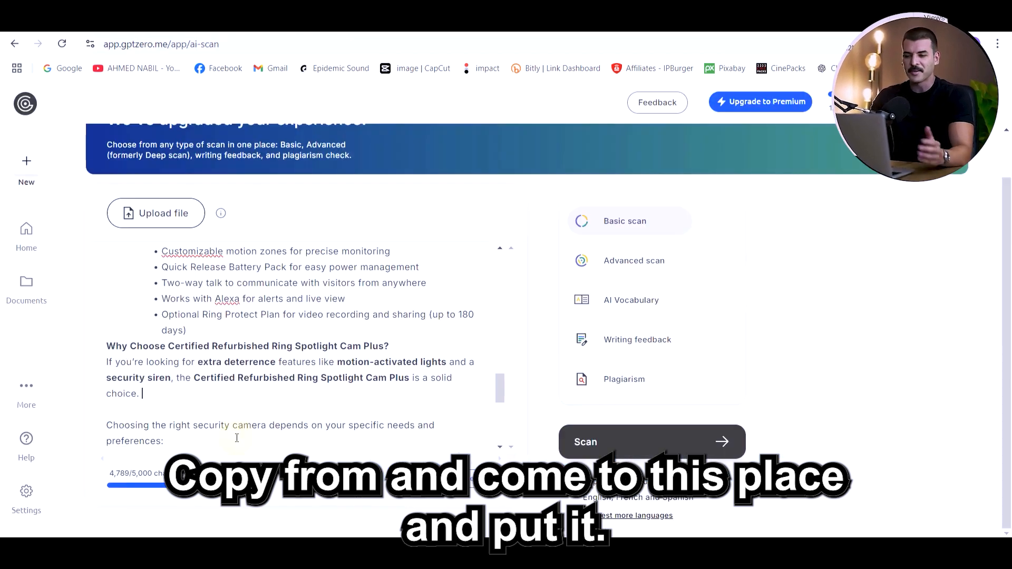
scroll(232, 428, up, 15)
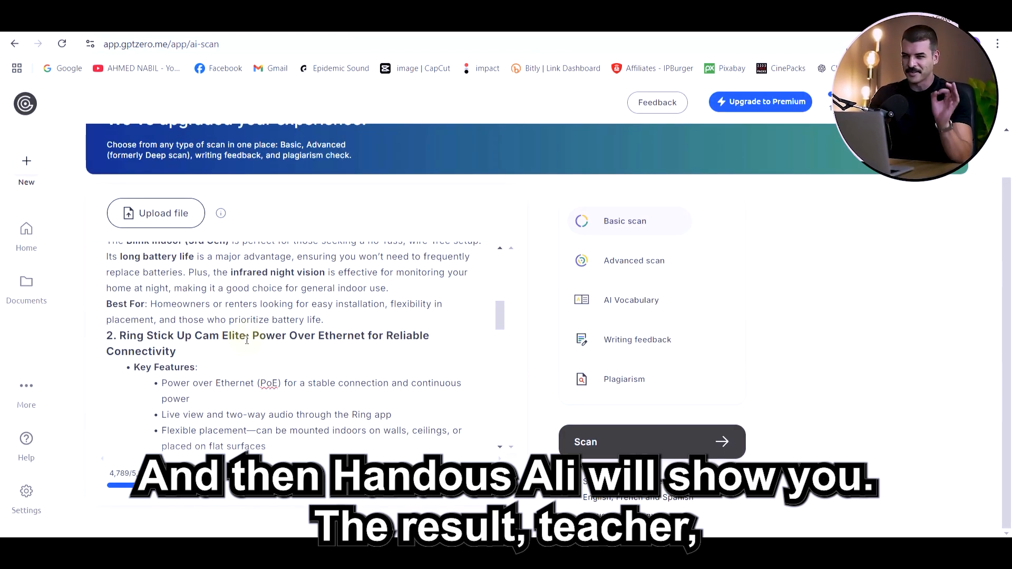
scroll(320, 371, down, 3)
scroll(320, 371, up, 5)
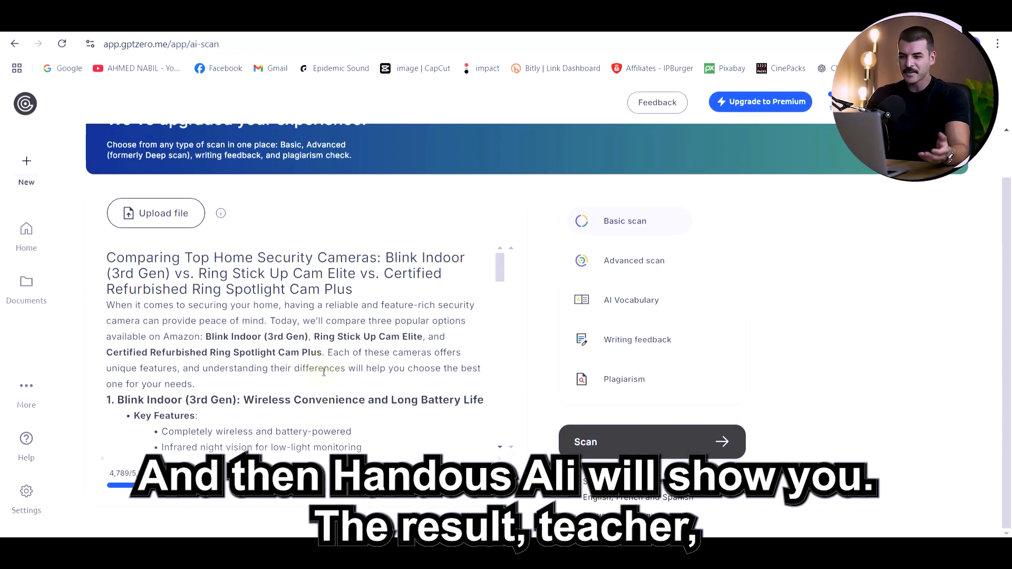
click(606, 444)
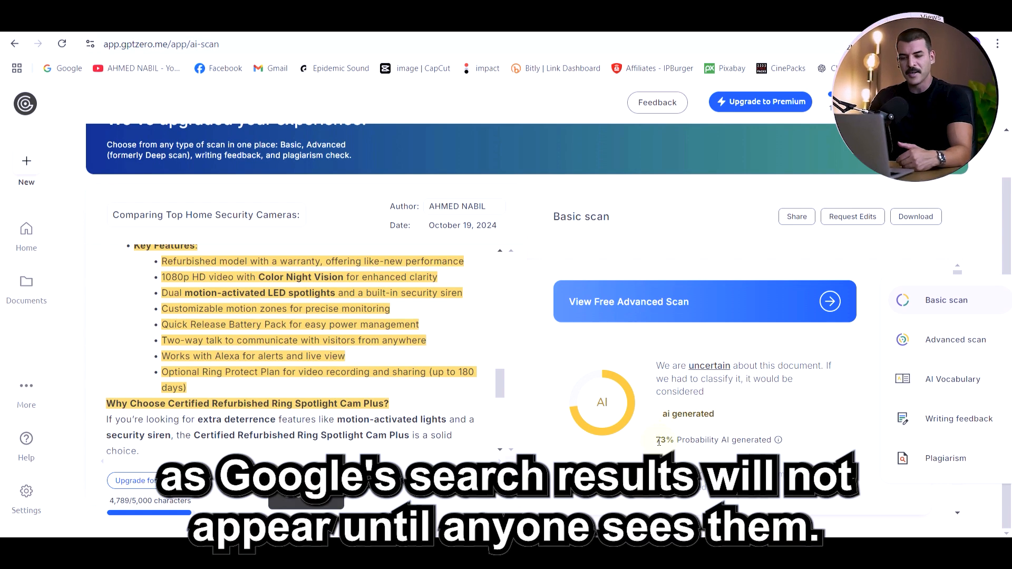
drag(659, 442, 771, 452)
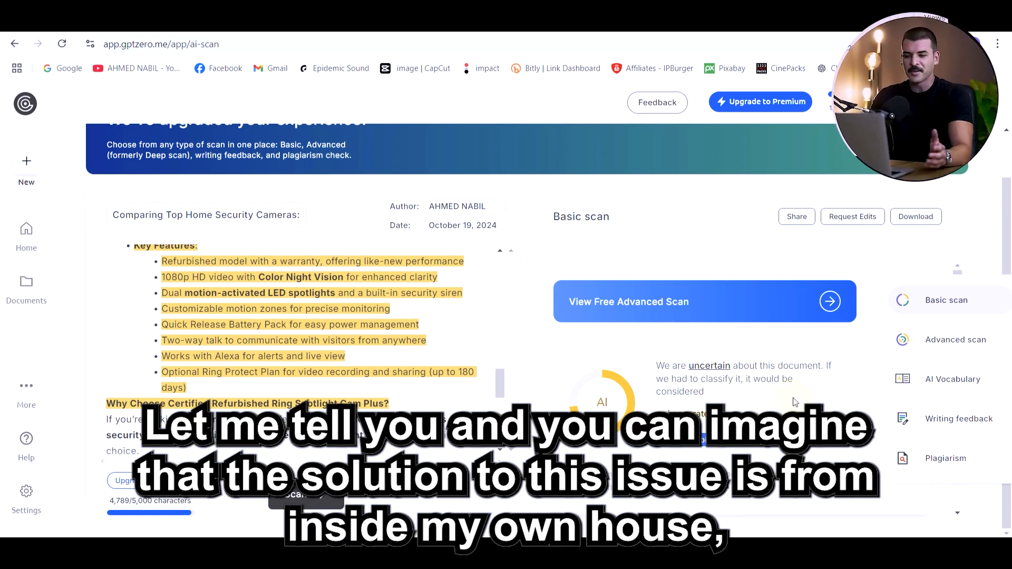
click(793, 400)
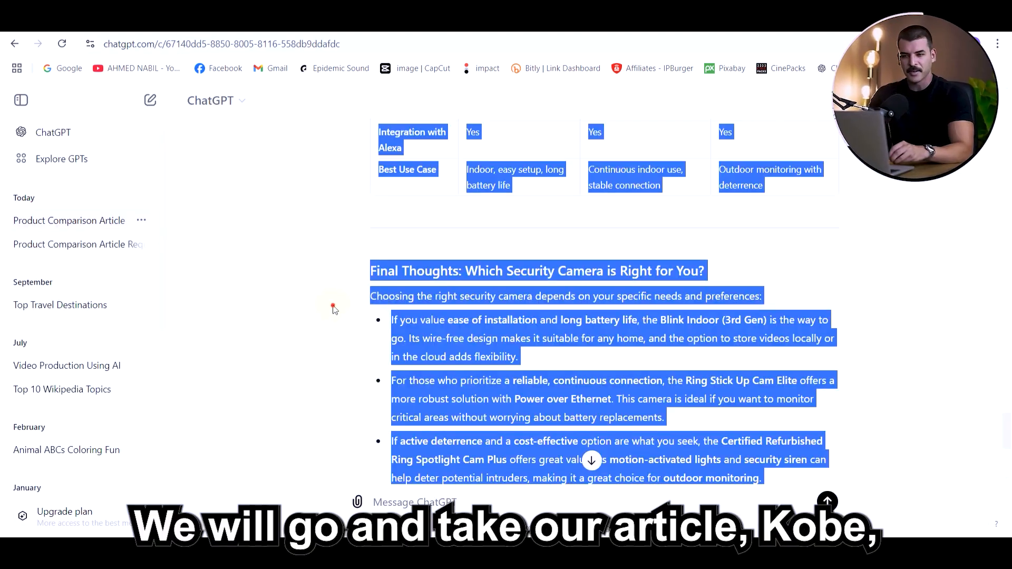
Copy the full comparison article from the ChatGPT conversation and paste it into the message of a new chat
click(318, 309)
scroll(316, 310, down, 3)
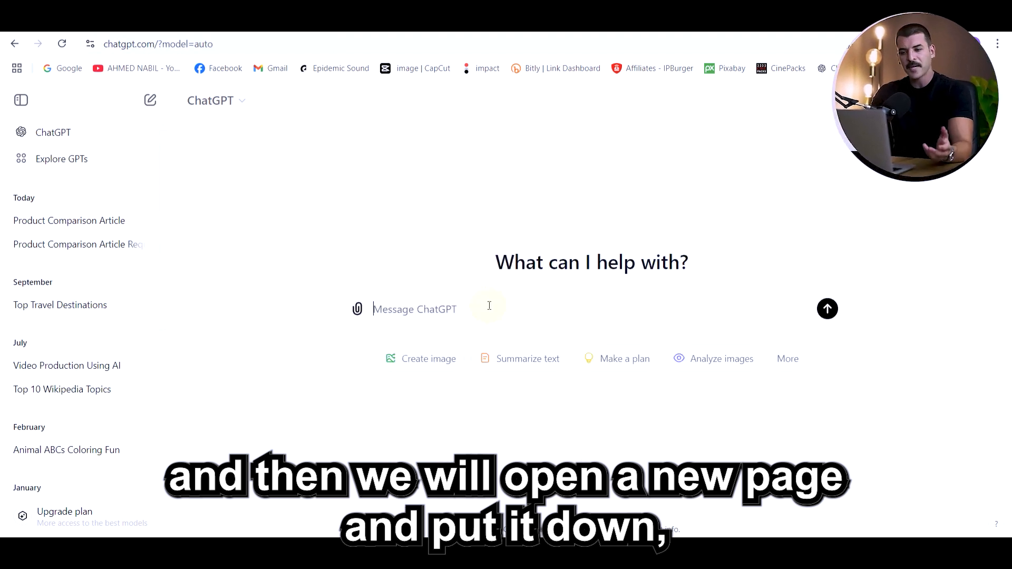
key(ctrl+v)
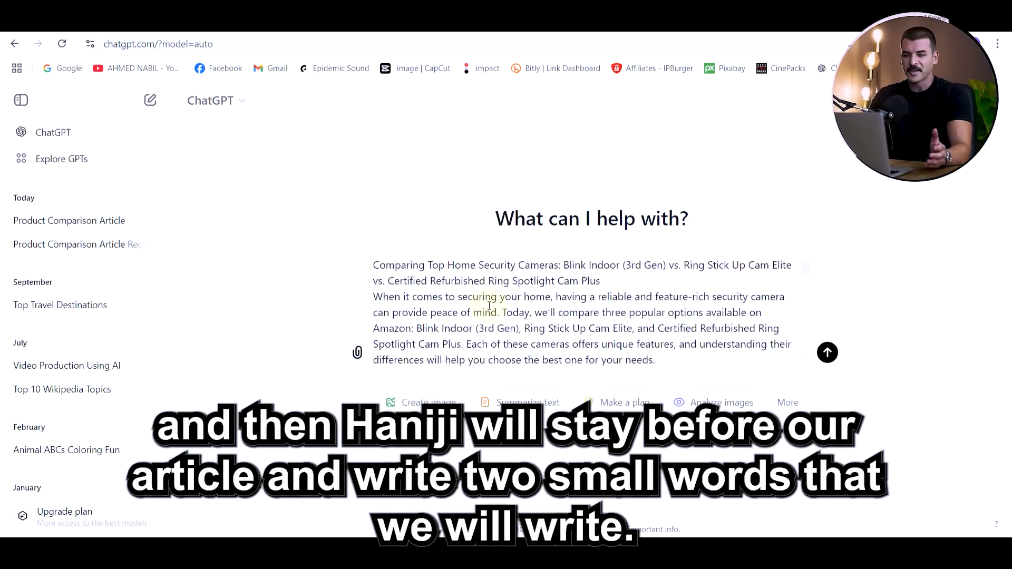
scroll(488, 303, down, 3)
scroll(486, 300, up, 3)
Add an opening line above the pasted article asking to write this blog post with simple spoken English, and send the message
click(373, 265)
key(Return)
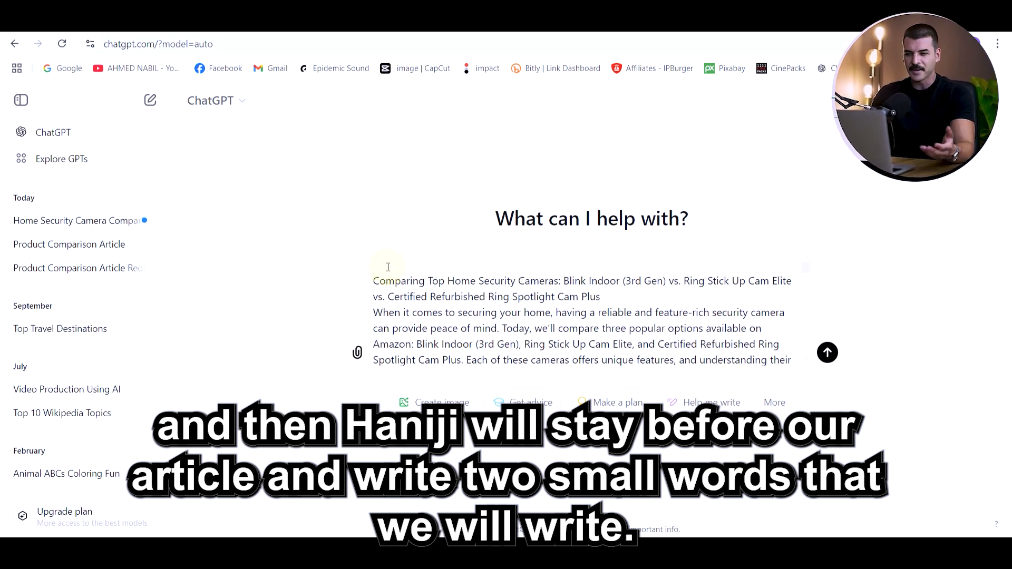
text(write this blo)
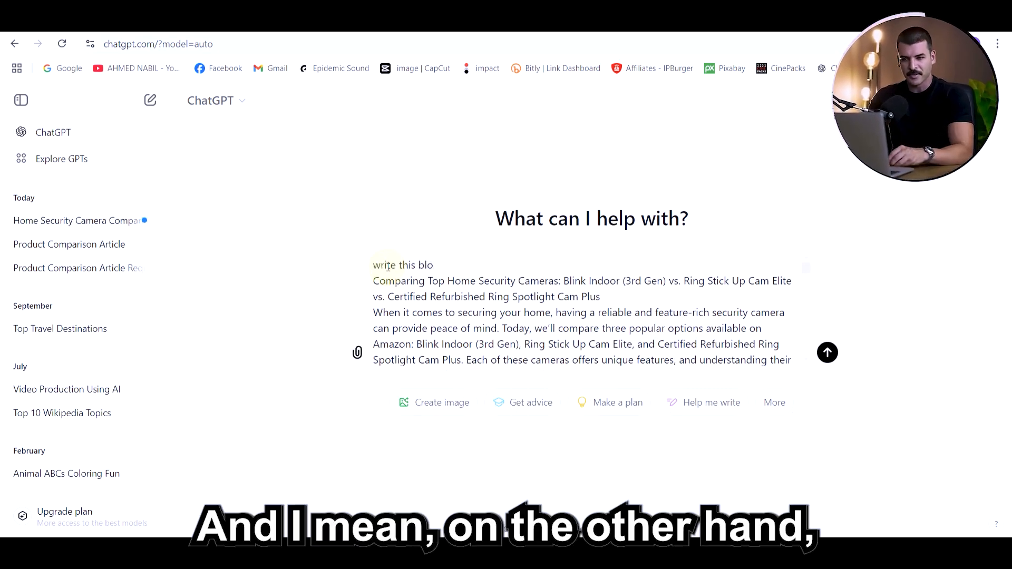
text(g post with)
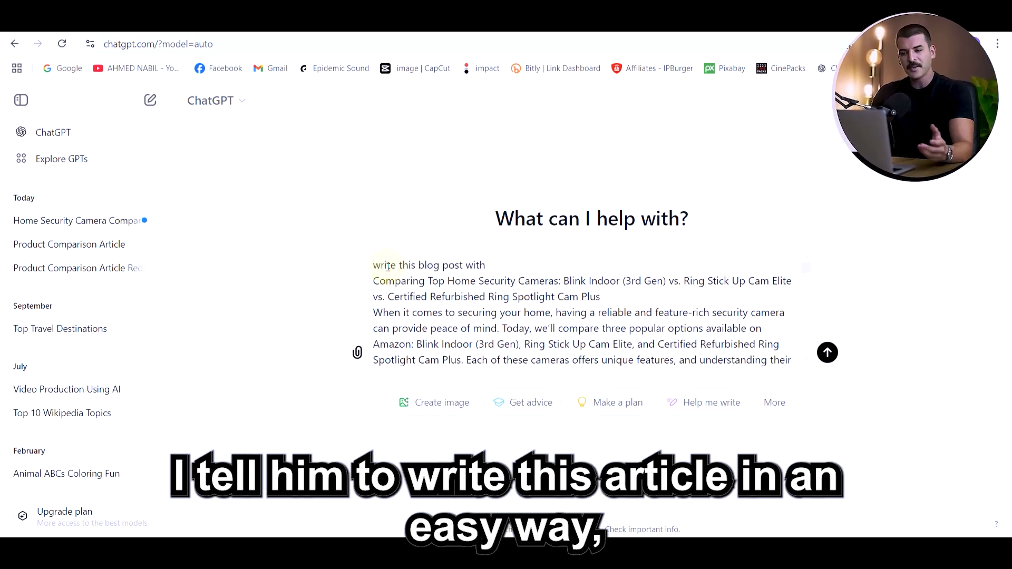
text( simple spoken E)
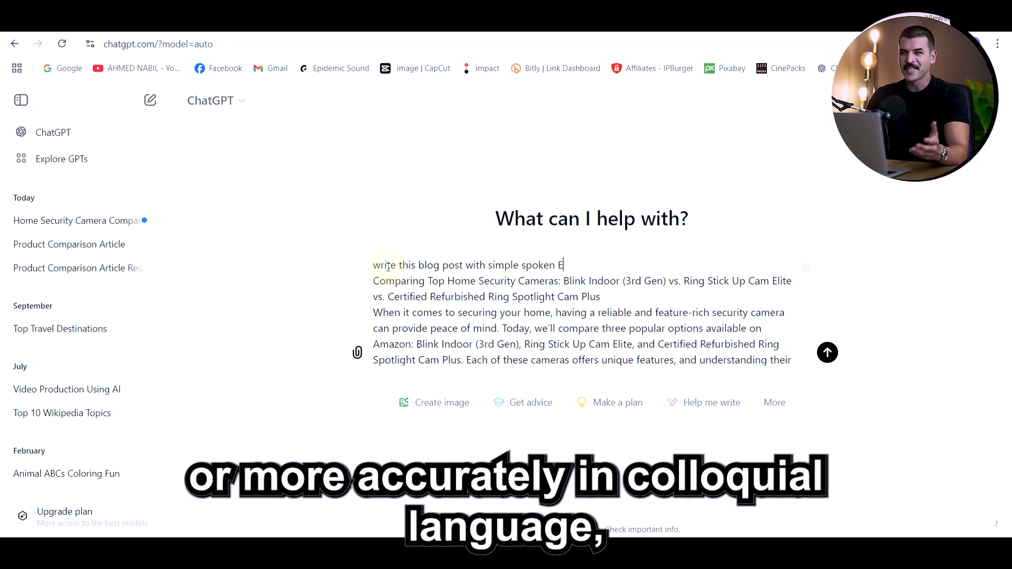
text(nglish)
key(Return)
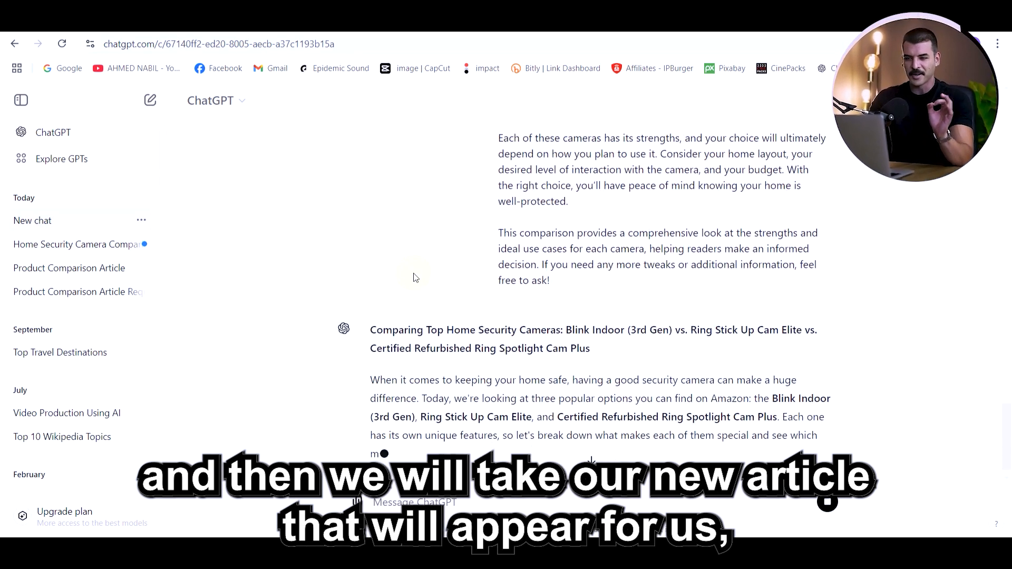
Copy the rewritten article from ChatGPT, run a Basic scan on it in GPTZero and check its AI-generated probability
scroll(413, 278, down, 3)
drag(371, 221, 777, 527)
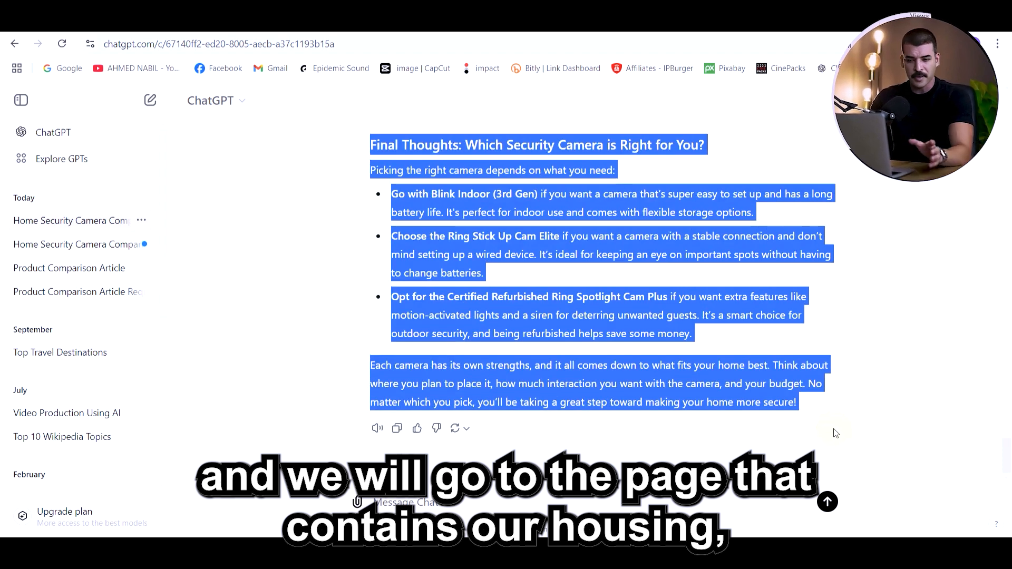
click(211, 267)
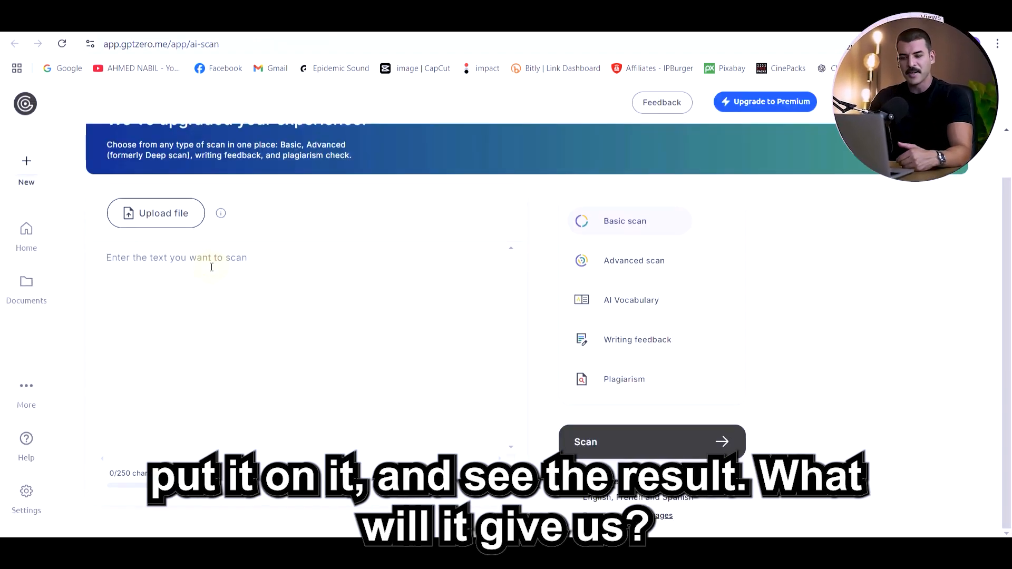
key(ctrl+v)
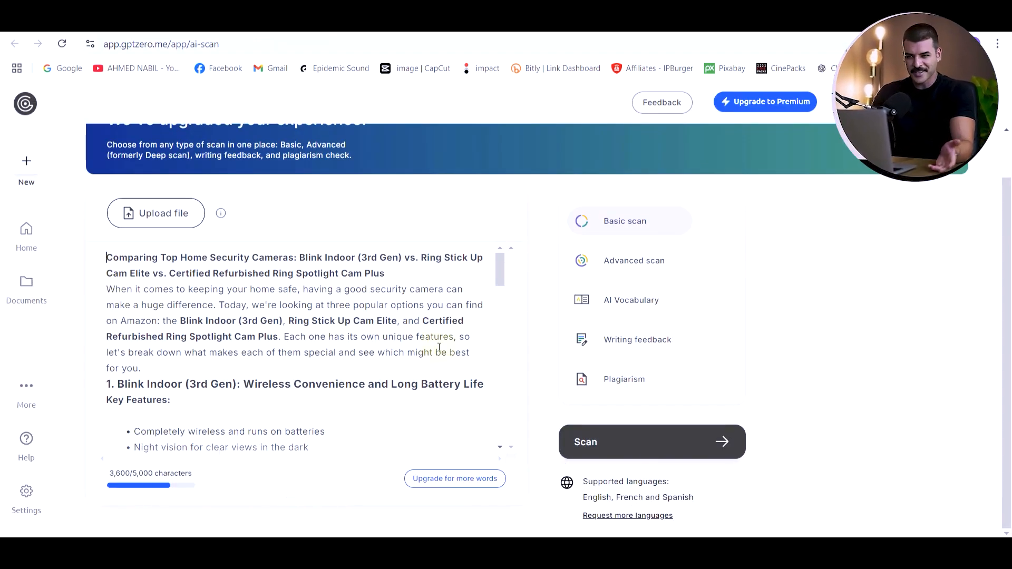
click(621, 444)
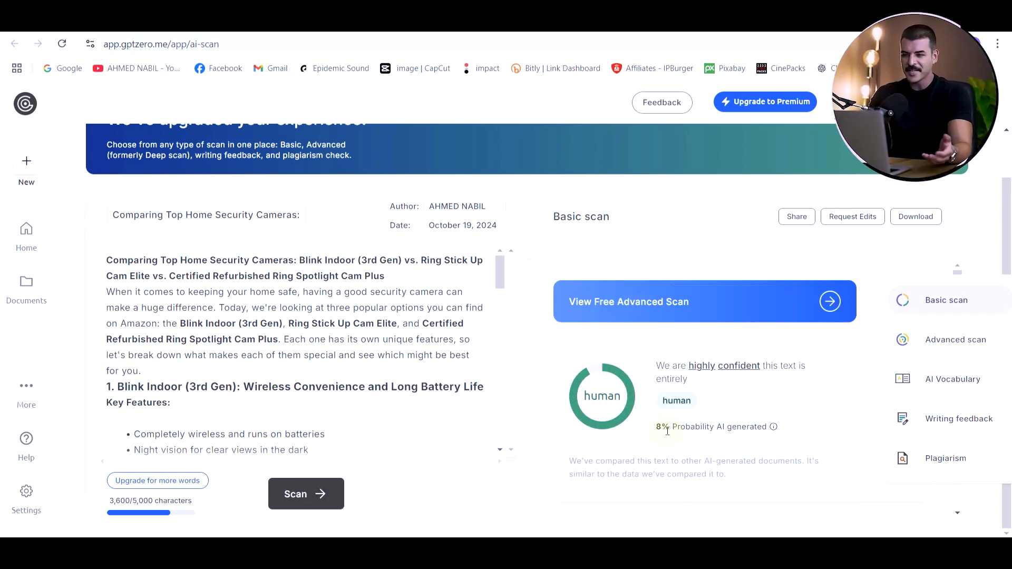
drag(657, 428, 769, 429)
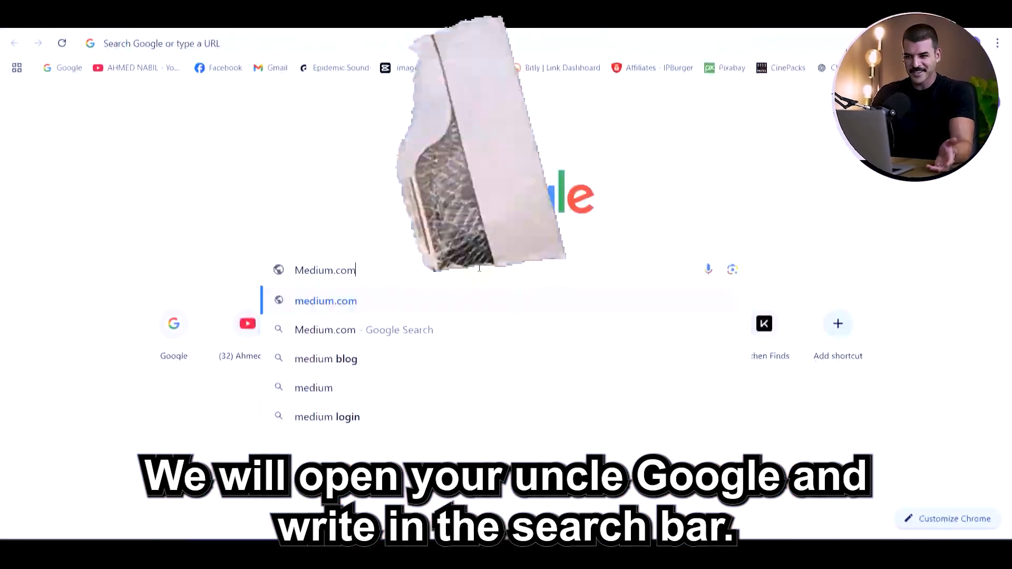
Open medium.com and create a new account by signing up with Google
key(Return)
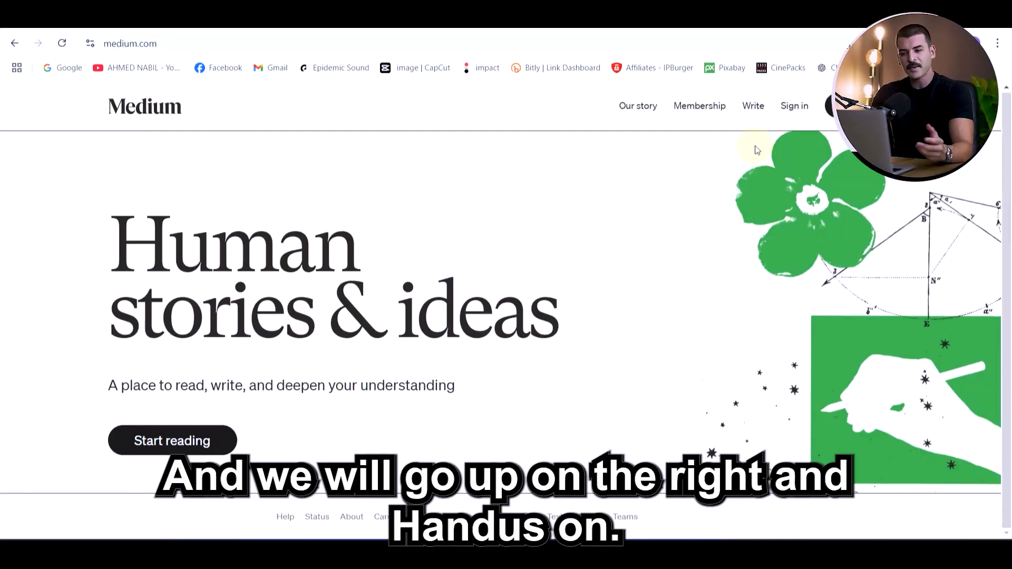
click(849, 106)
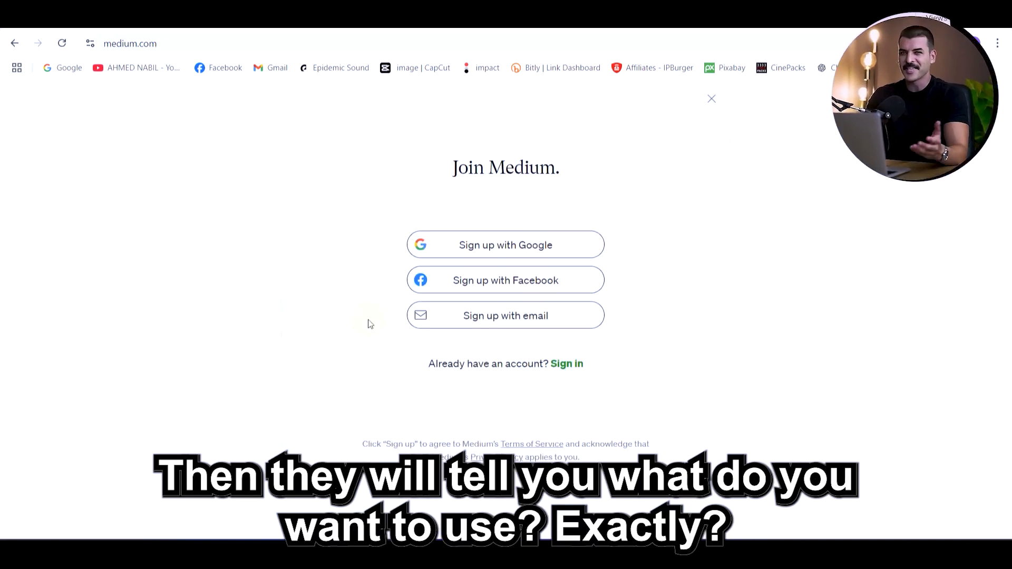
click(509, 248)
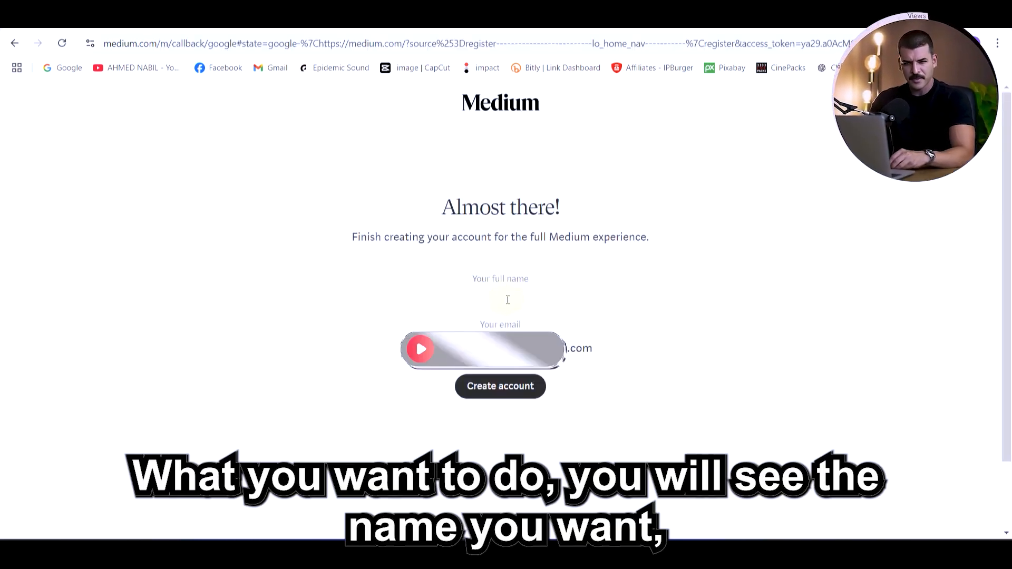
click(497, 394)
Choose interests including Business and Money for the Medium account, and continue with a free account
scroll(756, 193, down, 1)
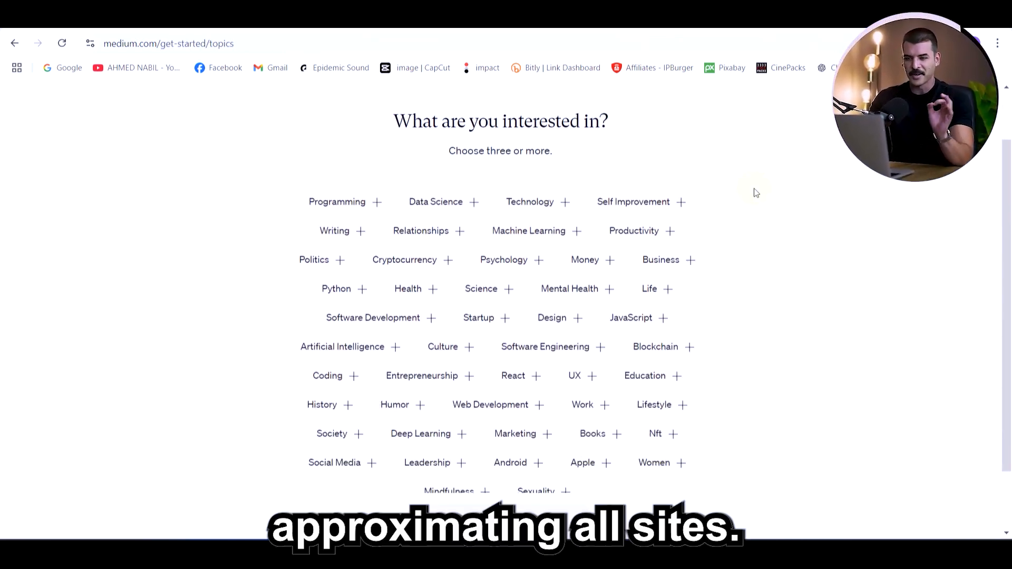
click(691, 261)
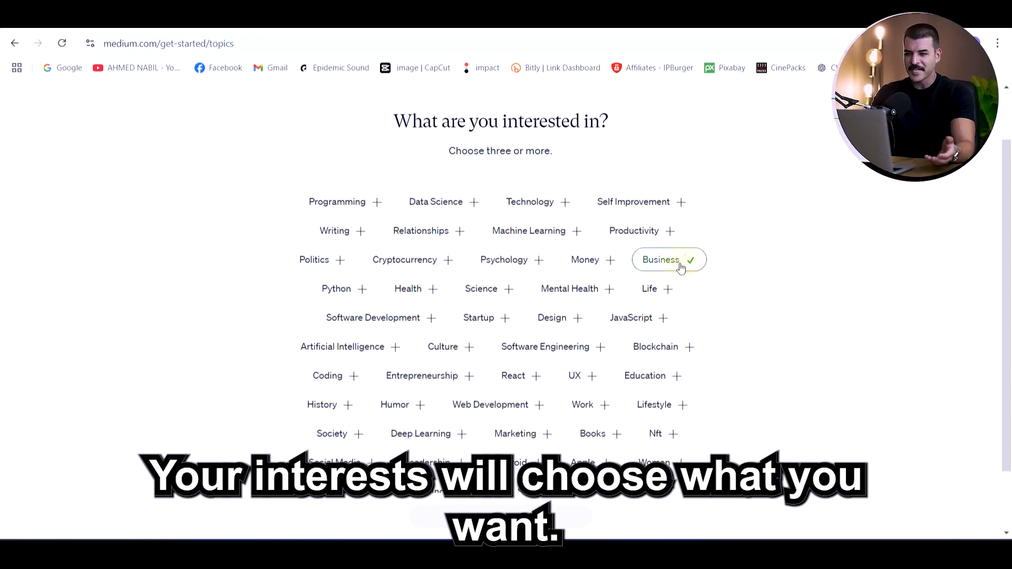
click(611, 265)
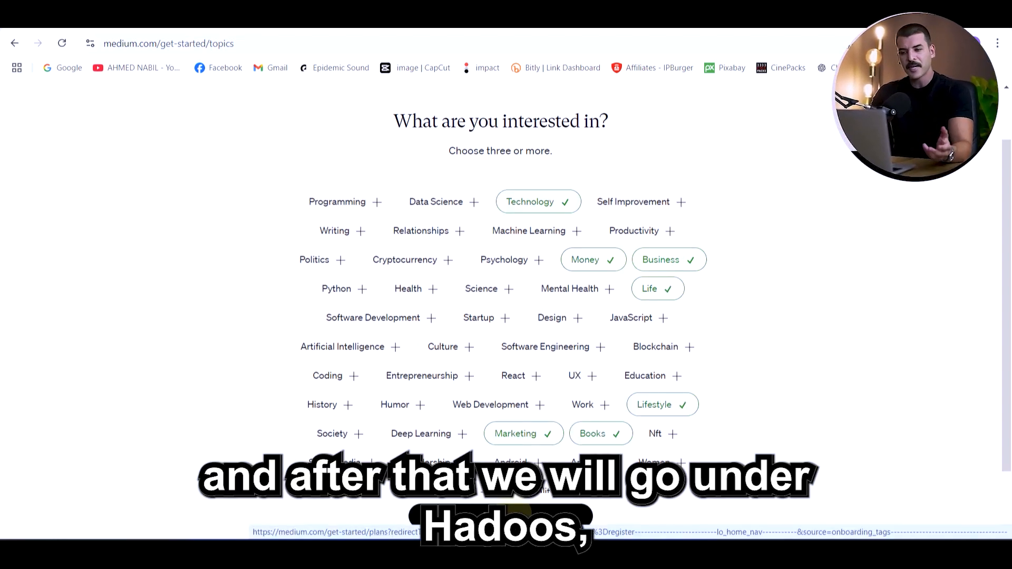
click(502, 515)
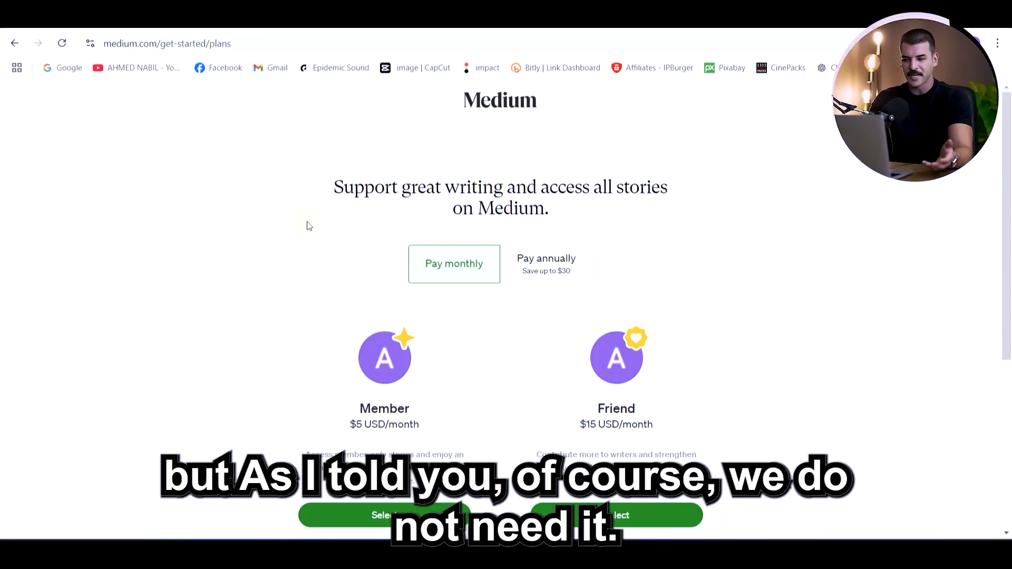
scroll(252, 243, down, 5)
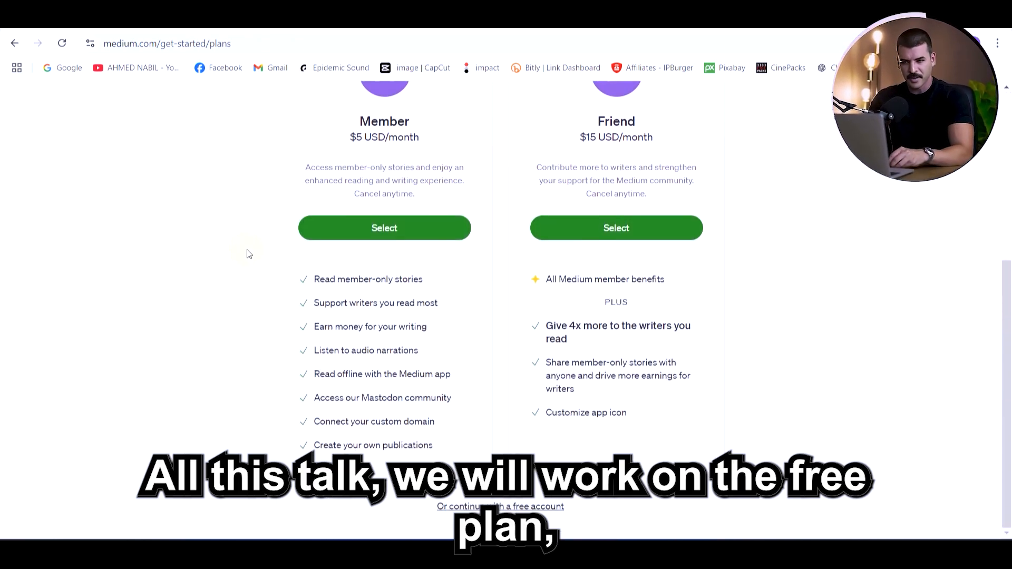
click(502, 507)
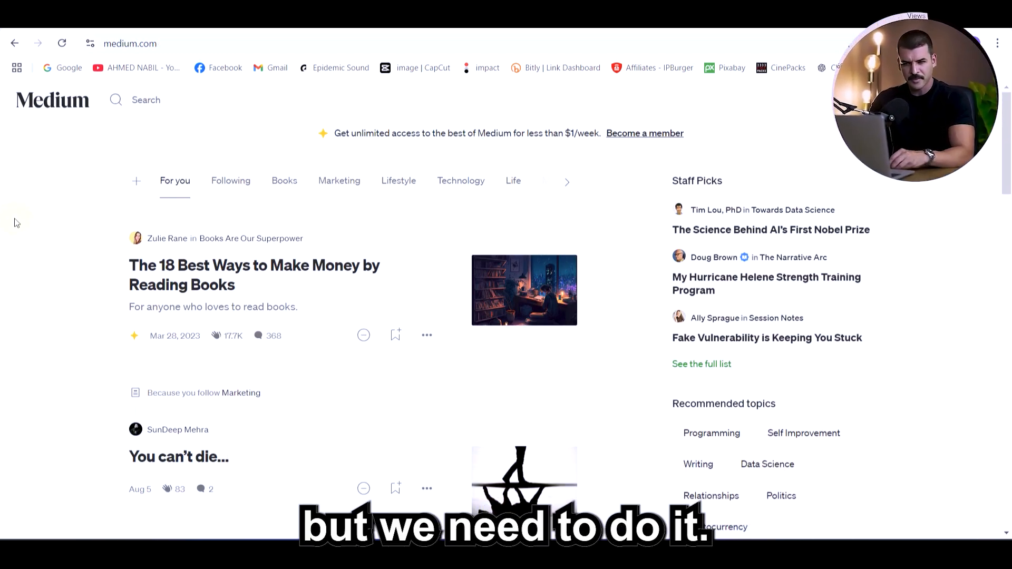
Go to the Medium account's profile page and open its profile information for editing
click(976, 100)
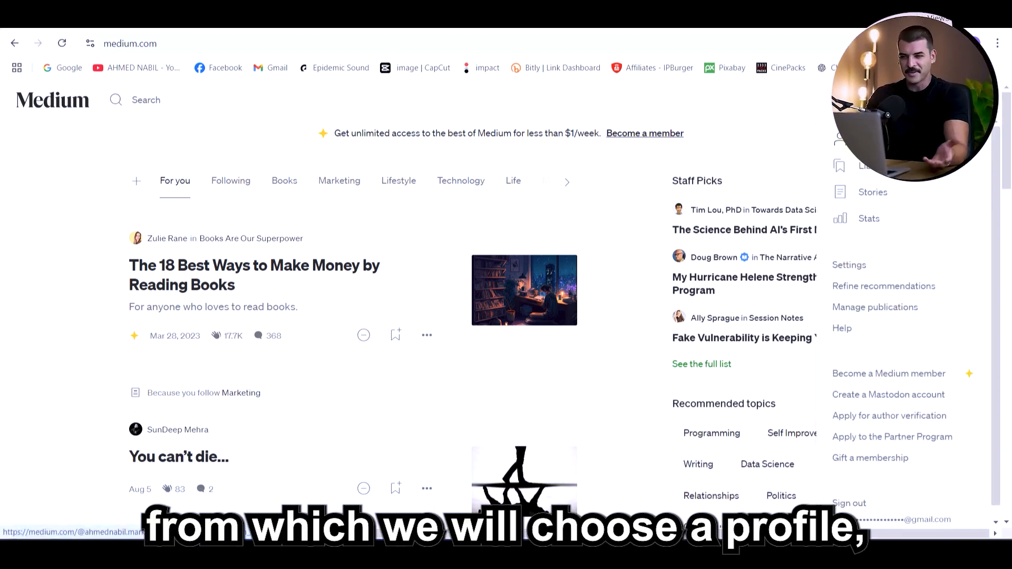
click(870, 139)
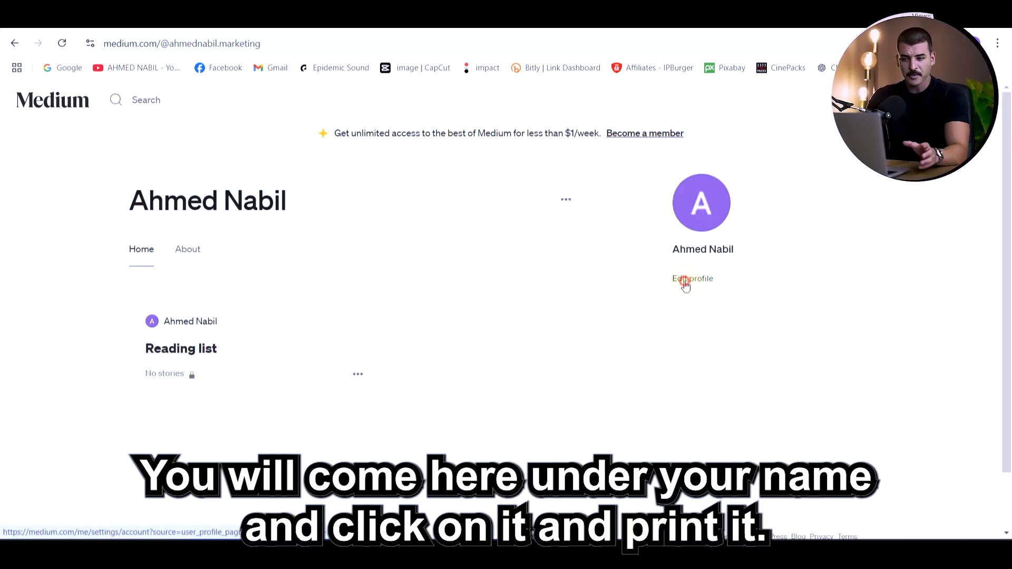
click(685, 283)
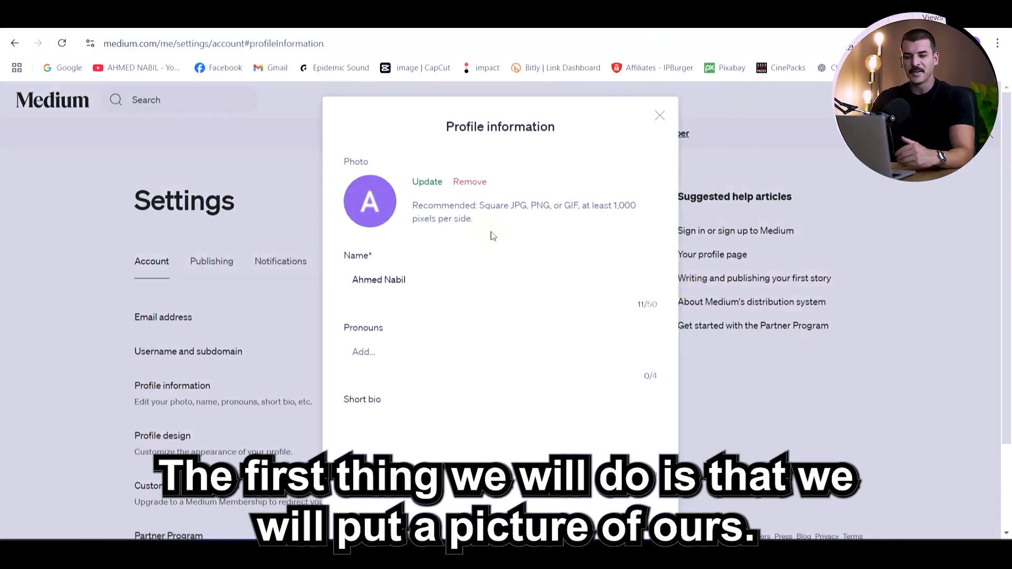
Replace the Medium profile photo with a picture from the computer and go to the short bio
click(428, 182)
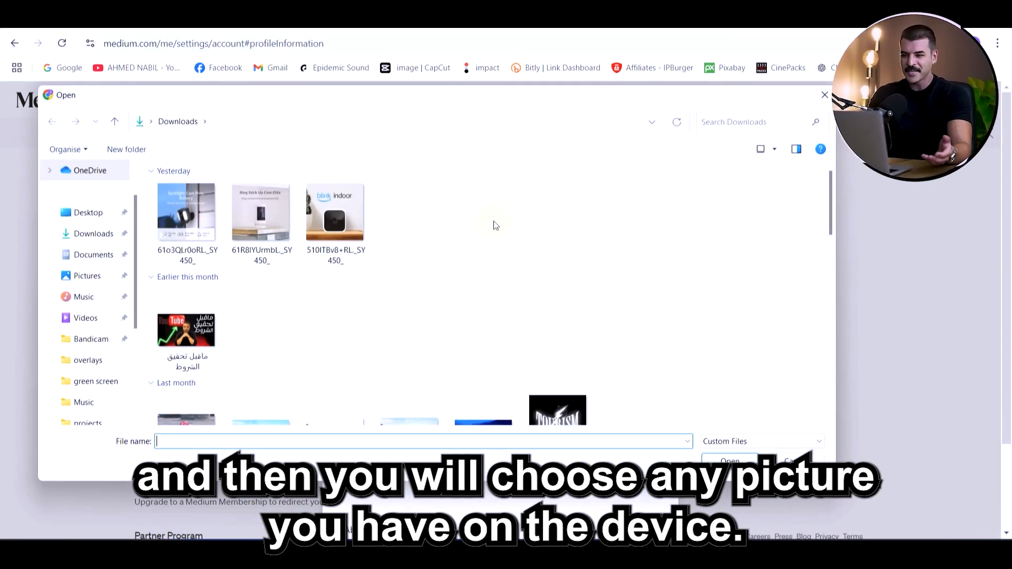
key(Escape)
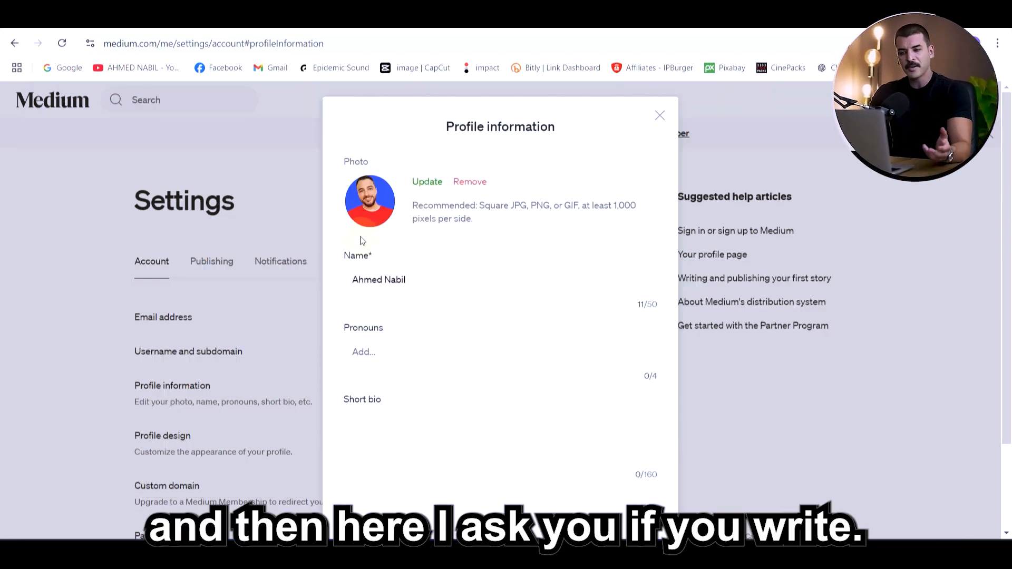
scroll(462, 316, down, 2)
click(461, 320)
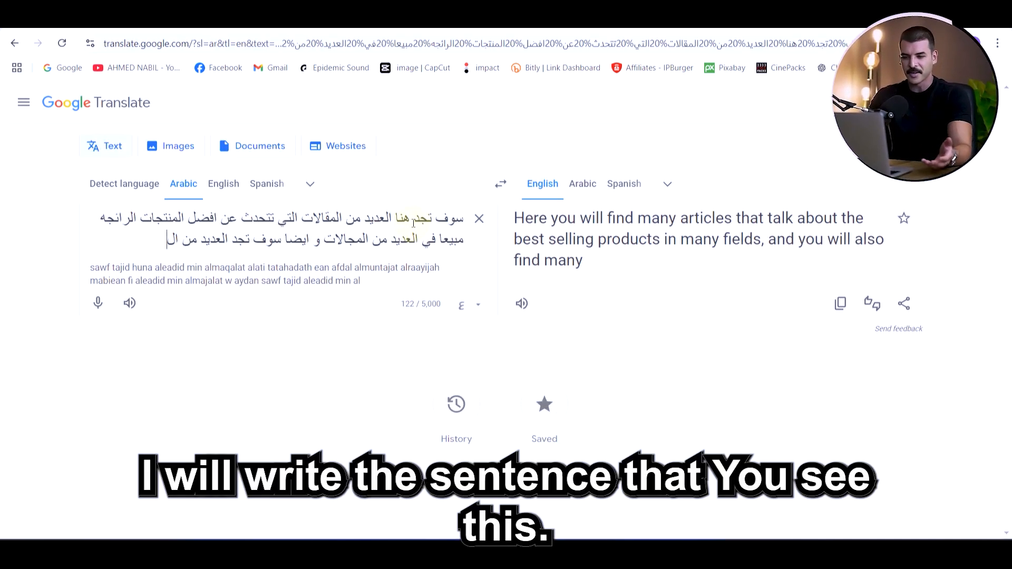
In Google Translate, finish the Arabic bio text about best-selling product articles and comparisons that help readers choose, translating it into English
text(لا)
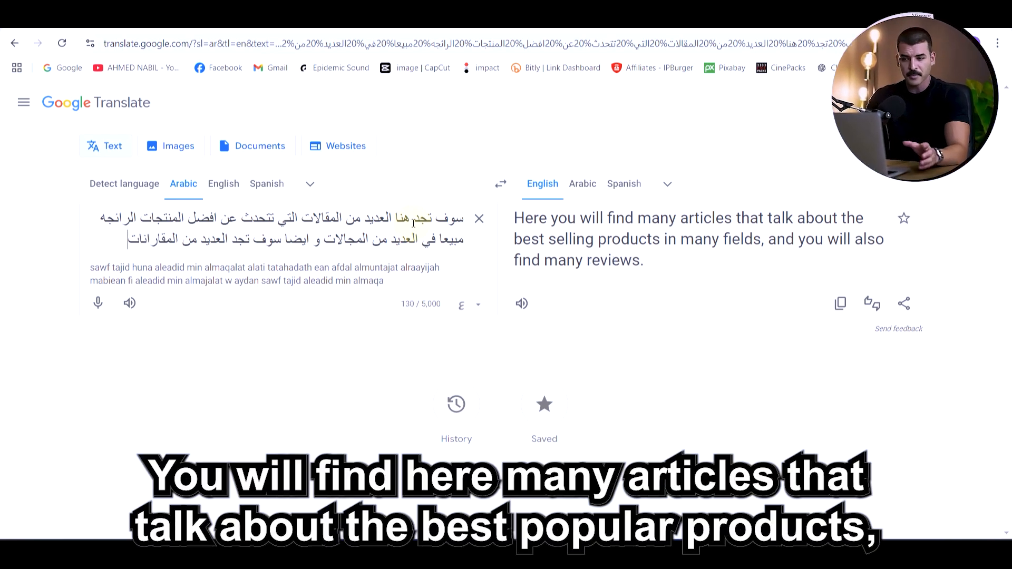
text(ت)
text(فضل)
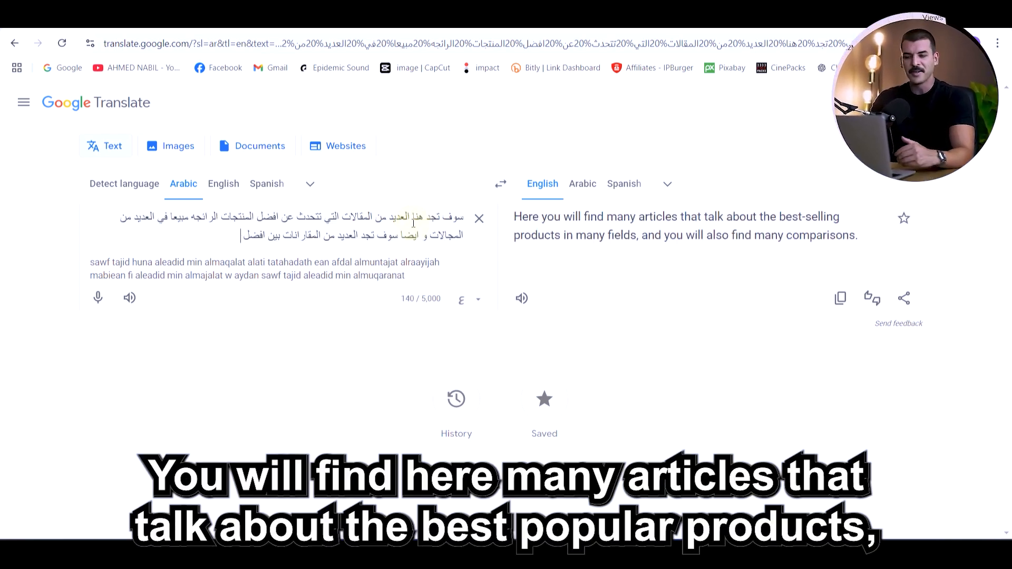
text(المنتجات)
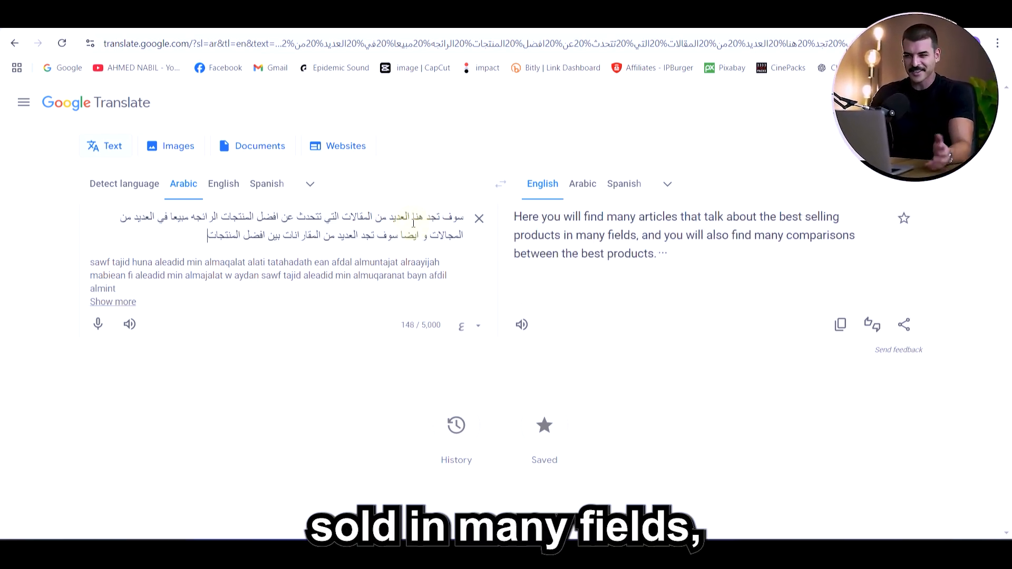
text( لمساع)
text(دتك)
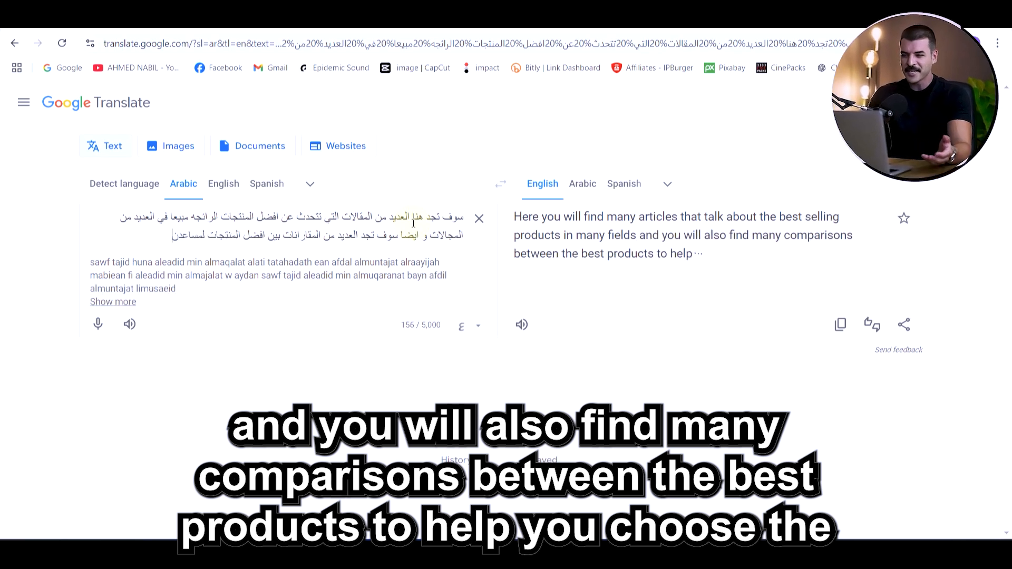
text( لا)
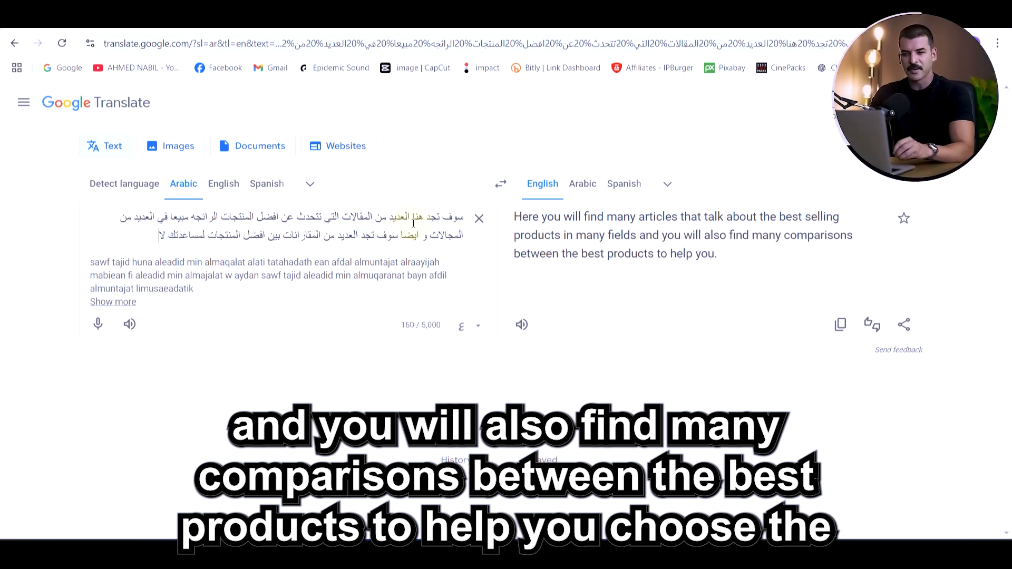
text(خيتار ال)
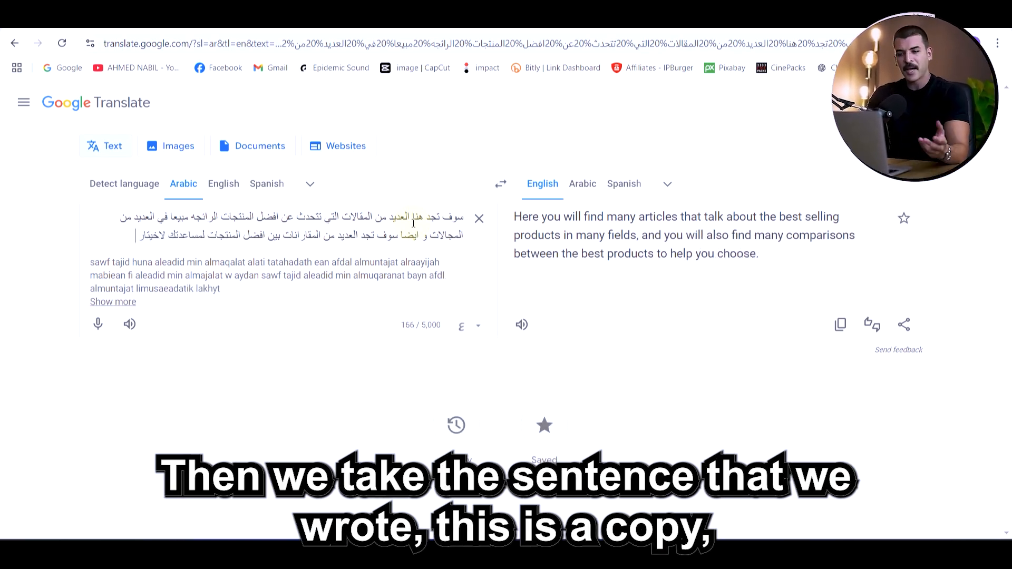
text(افضل)
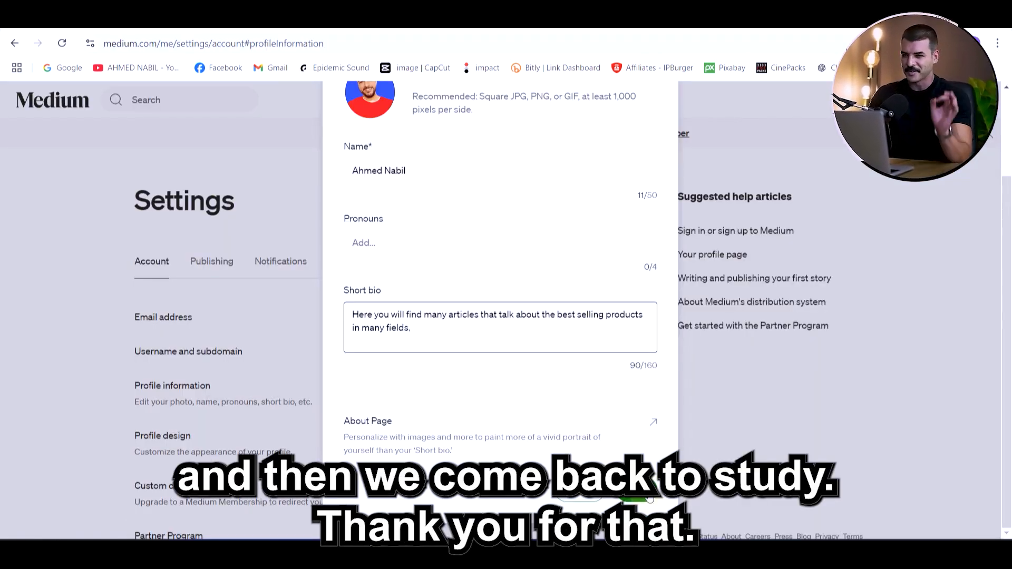
Set the Medium short bio to "Here you will find many articles that talk about the best selling products in many fields." and save it
click(649, 498)
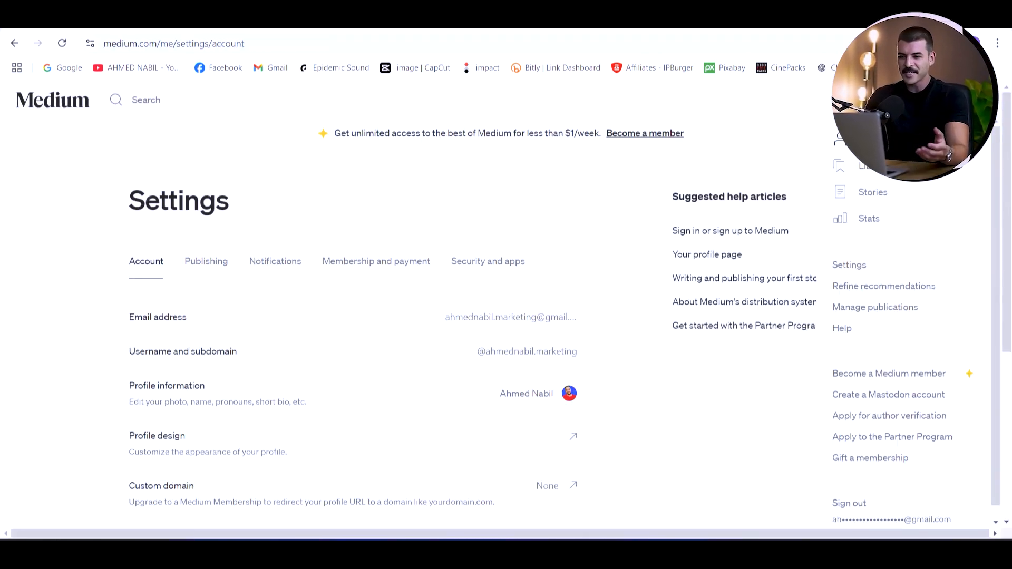
click(873, 138)
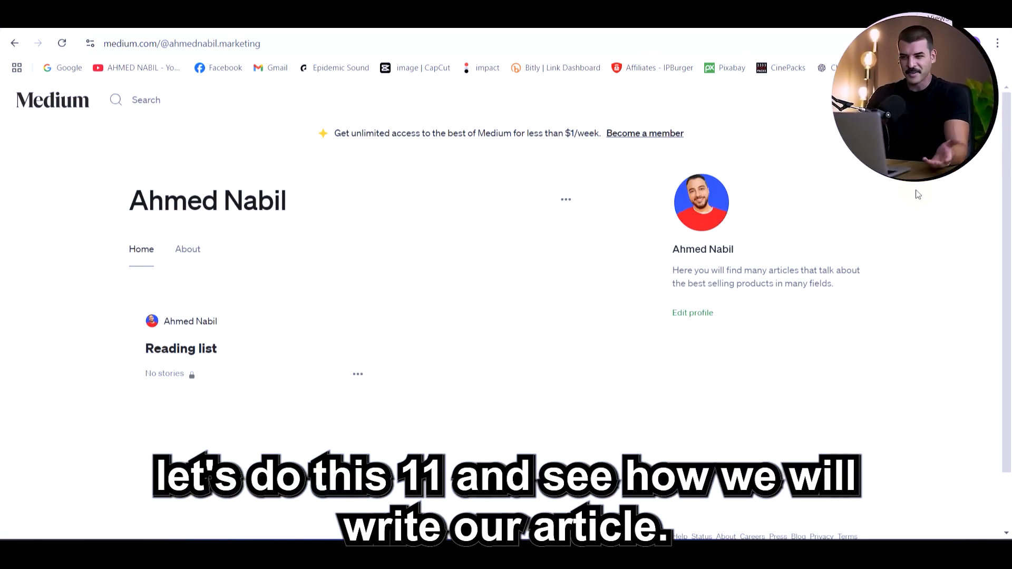
Start a new Medium story and title it with the "Comparing Top Home Security Cameras" headline copied from the ChatGPT article
click(886, 101)
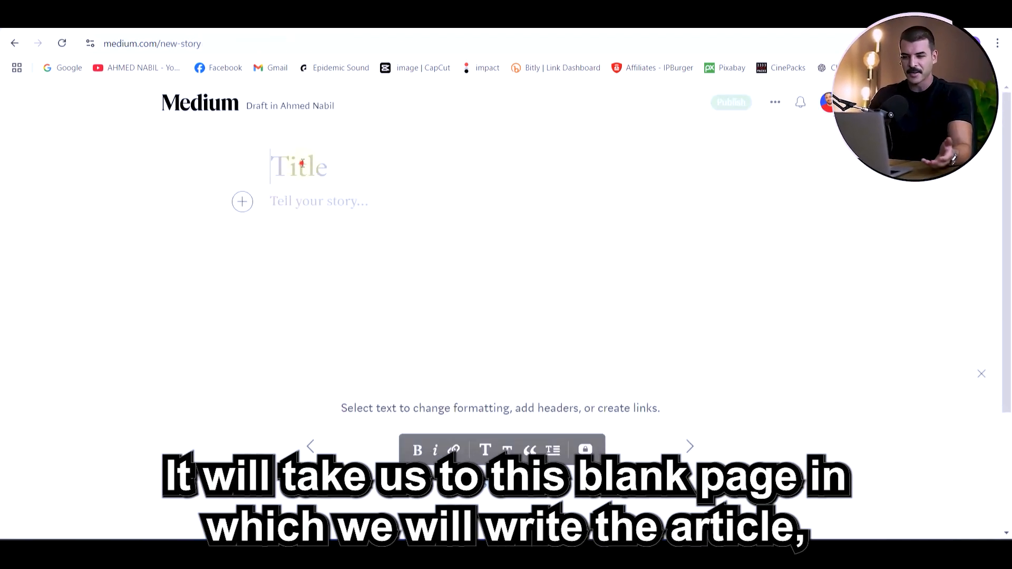
click(302, 164)
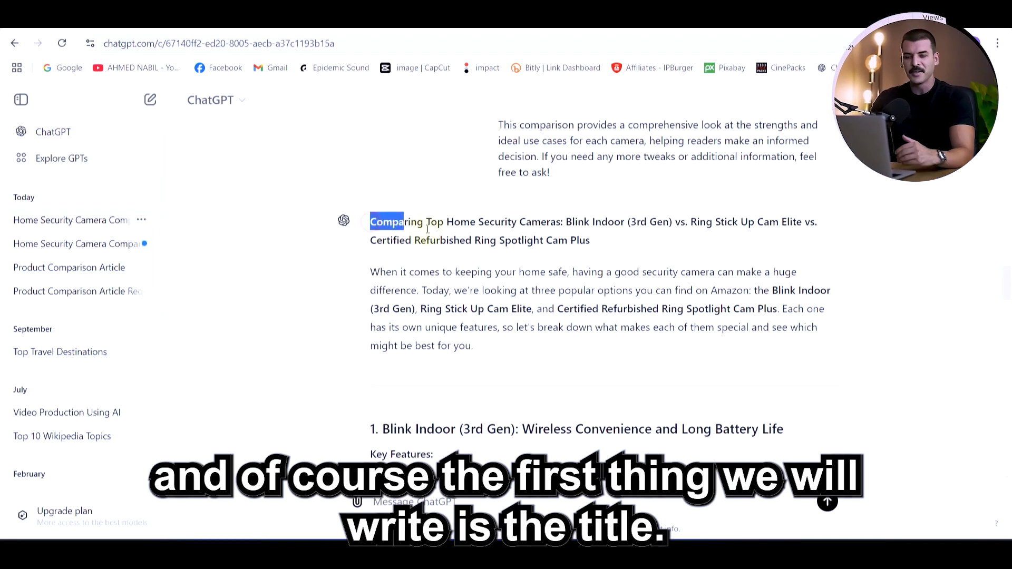
drag(398, 224, 471, 242)
text(Comparing Top Home Security Cameras: Blink Indoor (3rd Gen) vs. Ring Stick Up Cam Elite vs. Certified Refurbished Ring Spotlight Cam Plus)
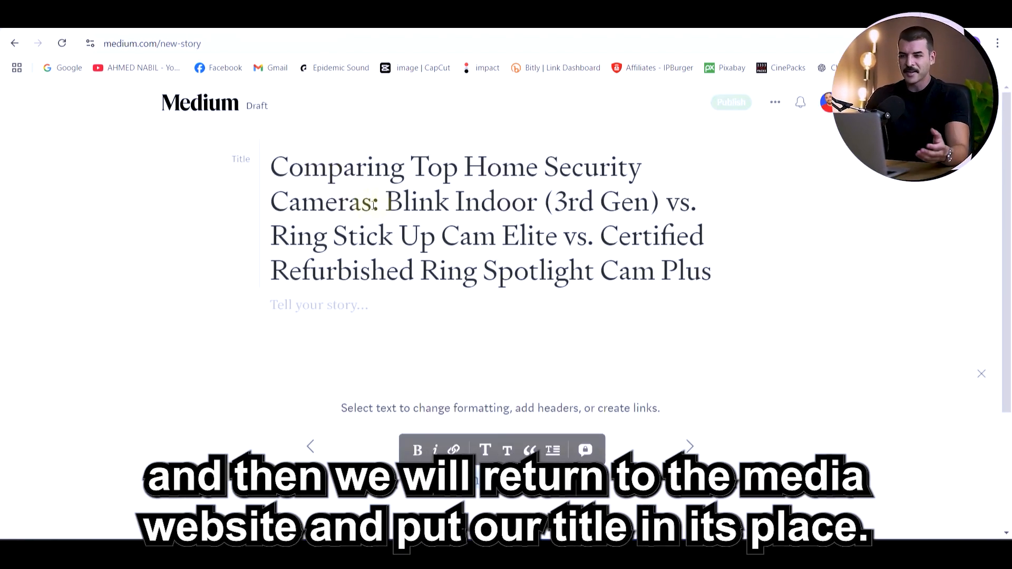
Copy the introductory paragraph below the headline of the ChatGPT article for the body of the Medium story
scroll(373, 204, down, 3)
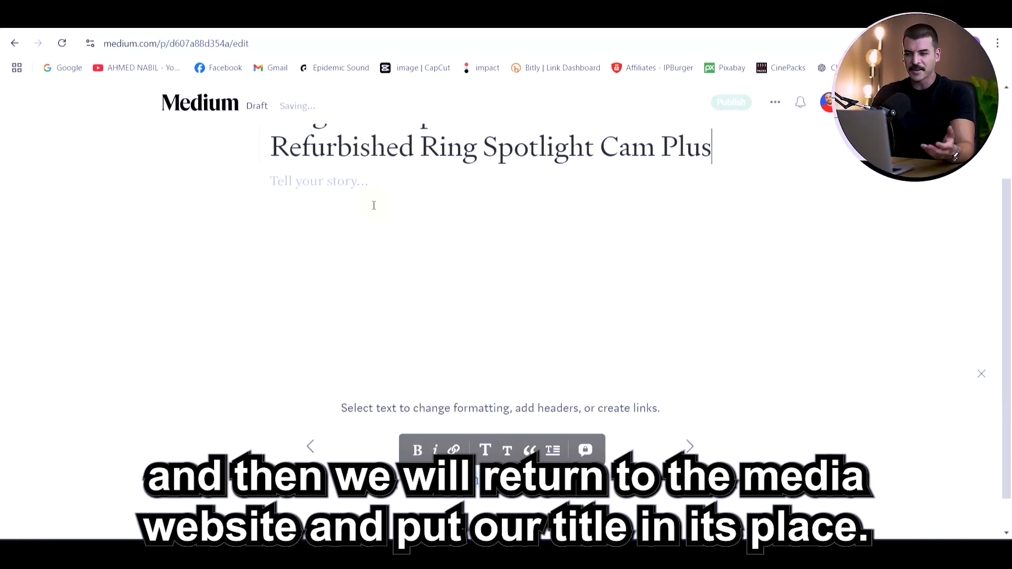
click(352, 177)
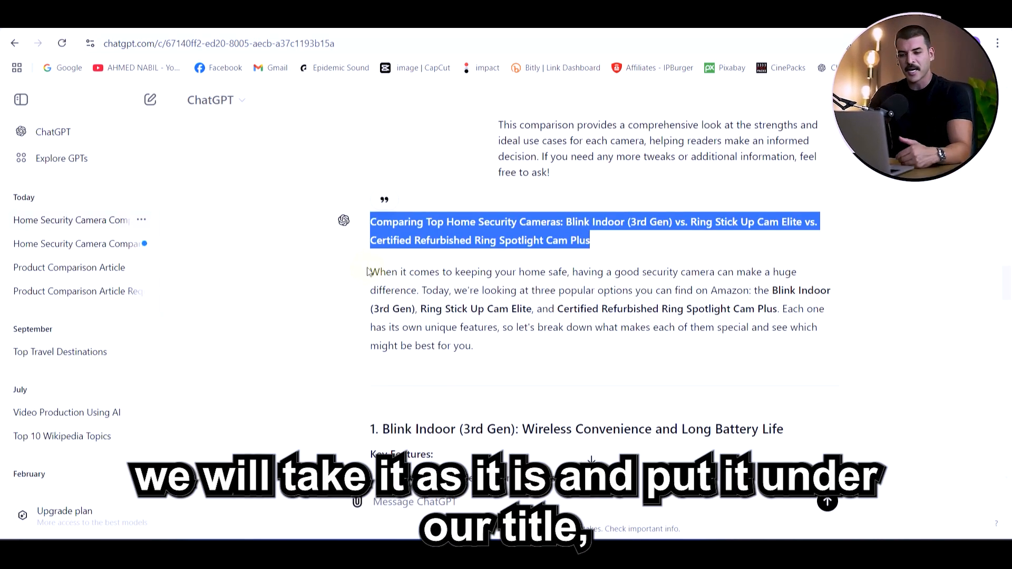
drag(368, 272, 691, 352)
key(ctrl+c)
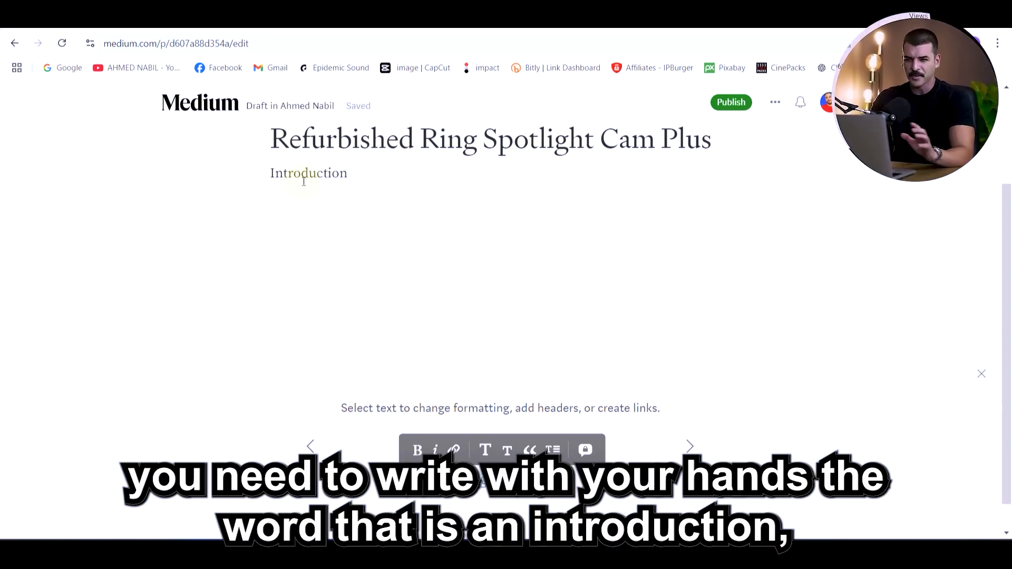
Write "Introduction:" as a large heading below the story title and paste the copied introductory paragraph under it
text(:)
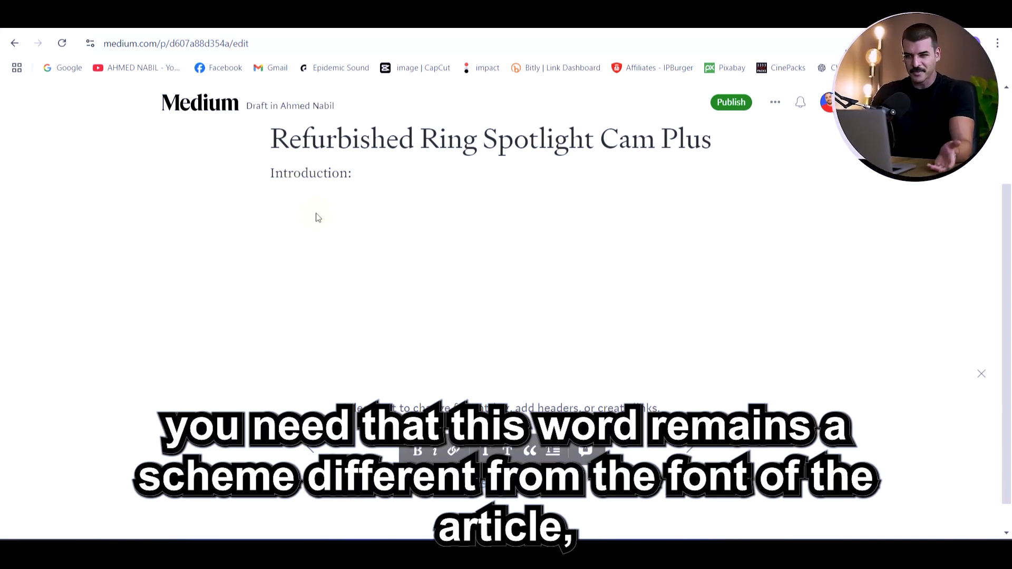
triple_click(290, 175)
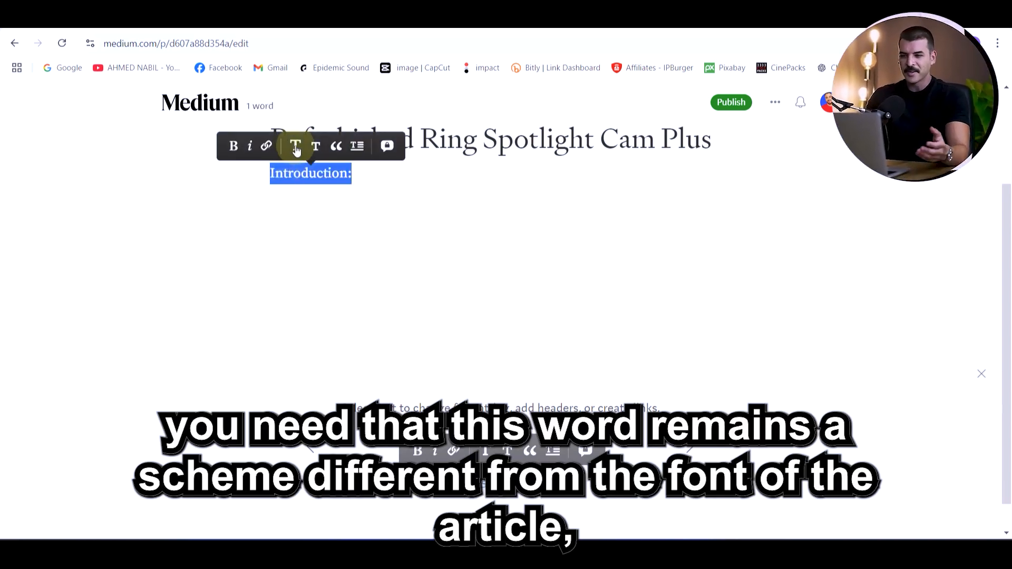
click(297, 148)
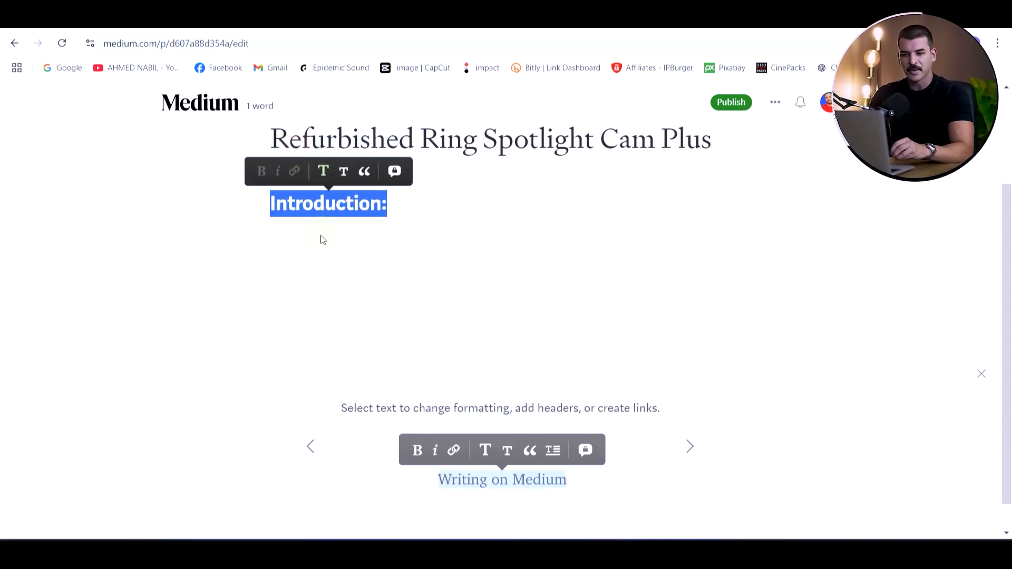
click(321, 235)
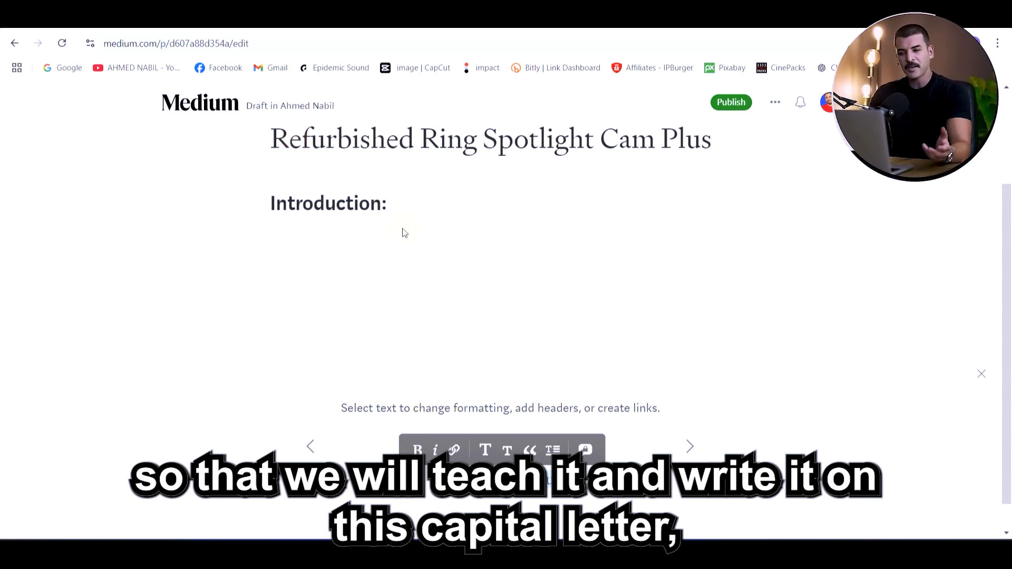
key(Return)
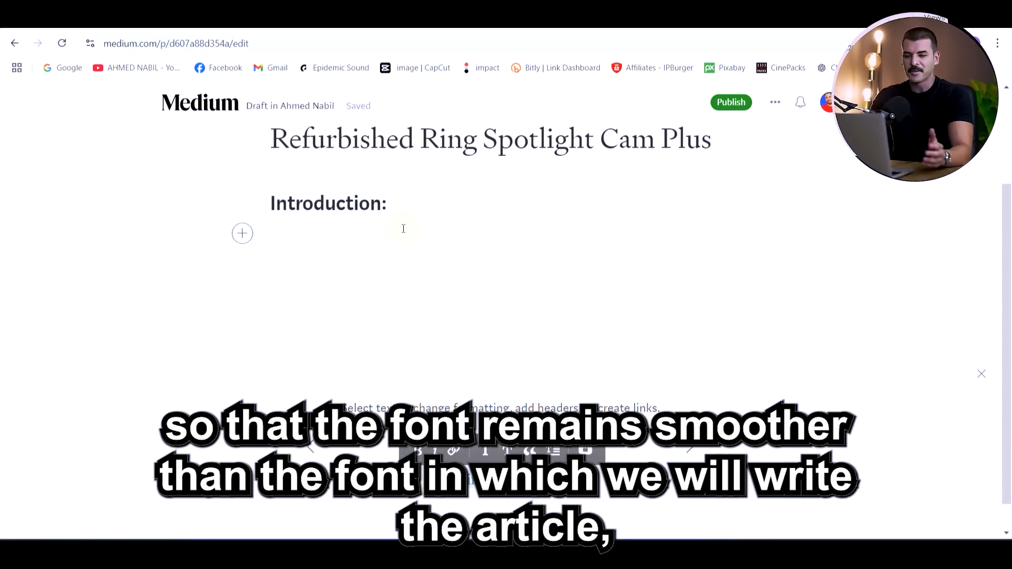
key(ctrl+v)
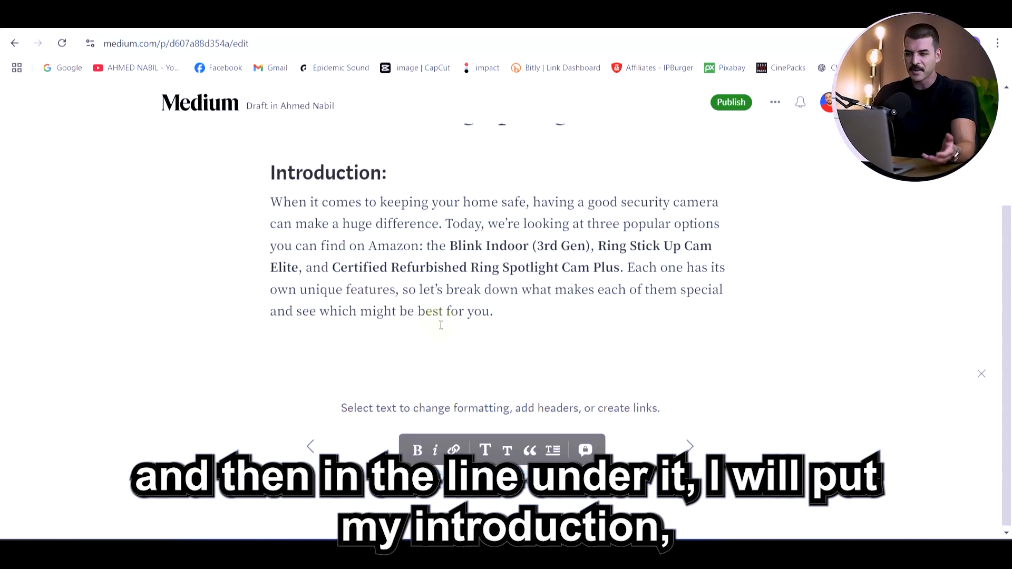
Add ChatGPT's product title "1. Blink Indoor (3rd Gen): Wireless Convenience and Long Battery Life" below the introduction as a large heading
key(Return)
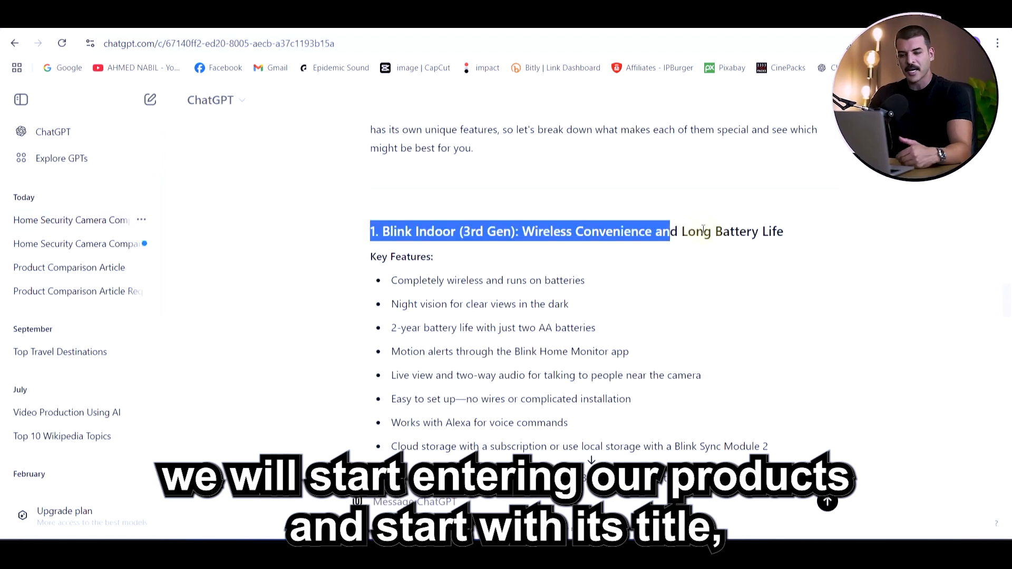
drag(674, 234, 794, 246)
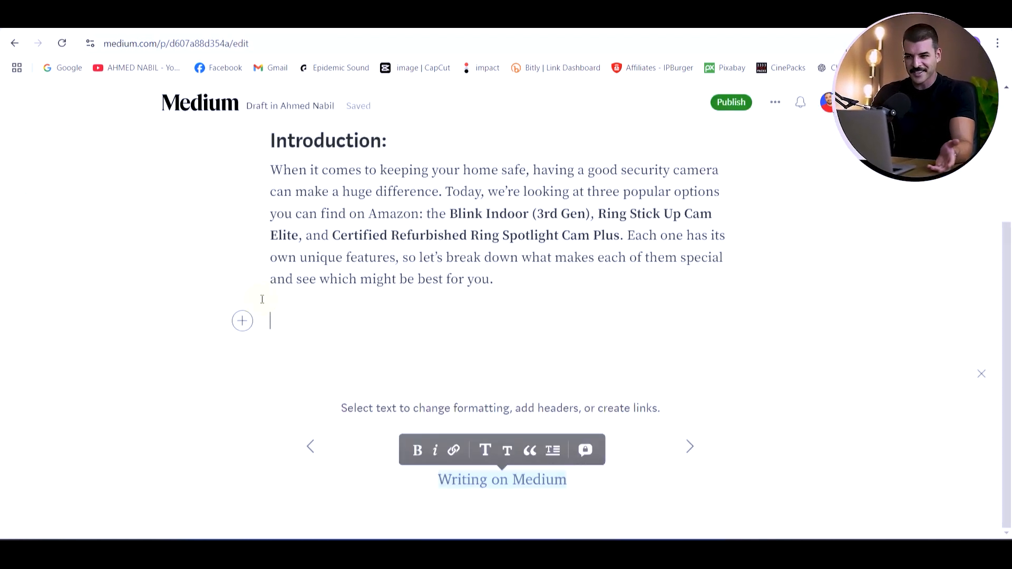
text(1. Blink Indoor (3rd Gen): Wireless Convenience and Long Battery Life)
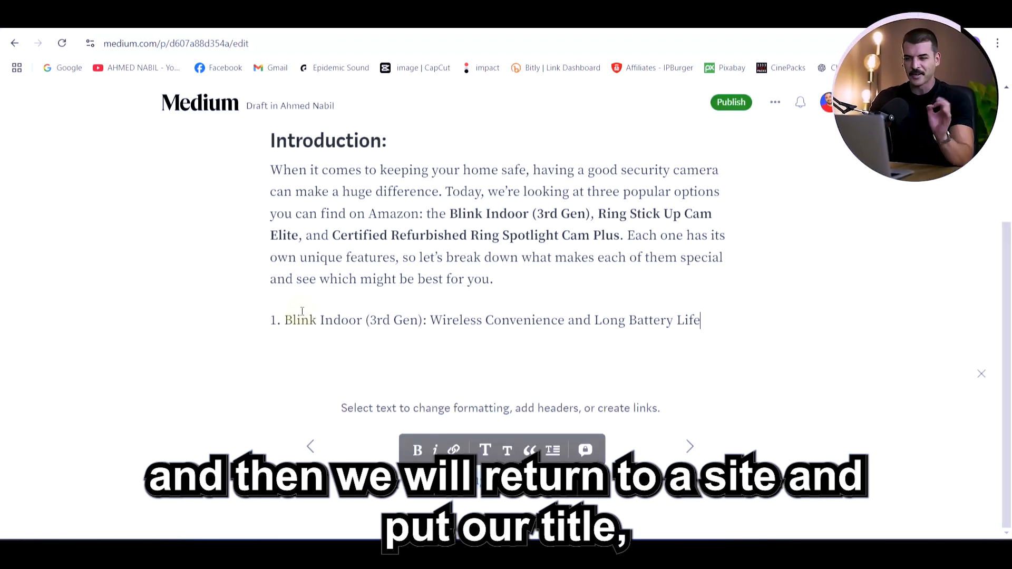
drag(271, 320, 530, 312)
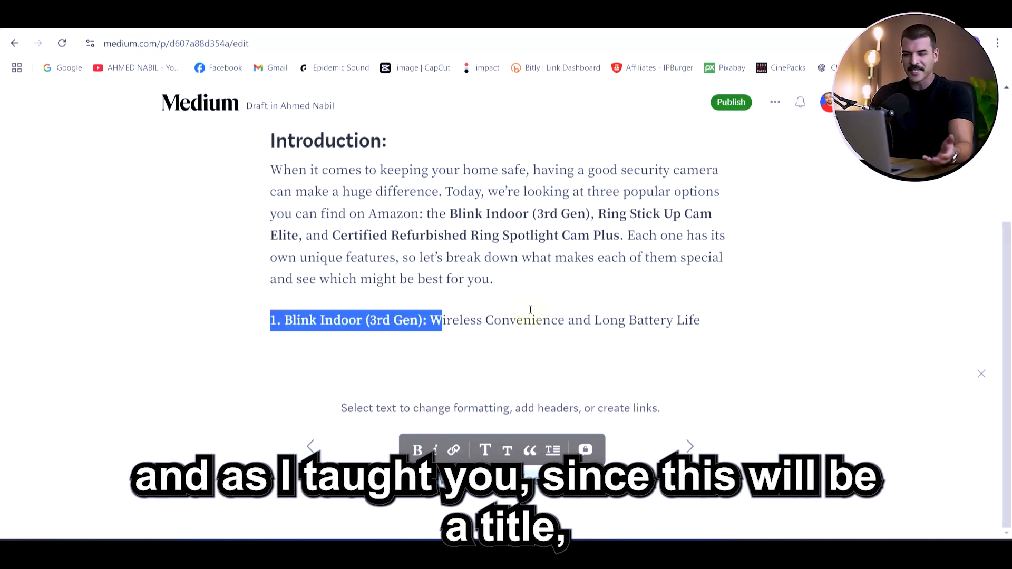
drag(698, 320, 274, 350)
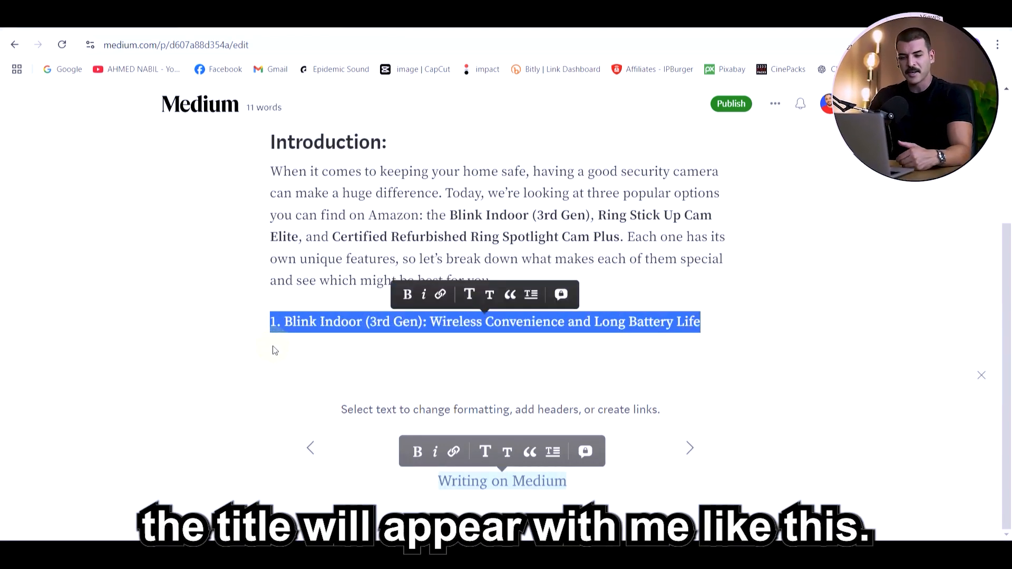
click(469, 298)
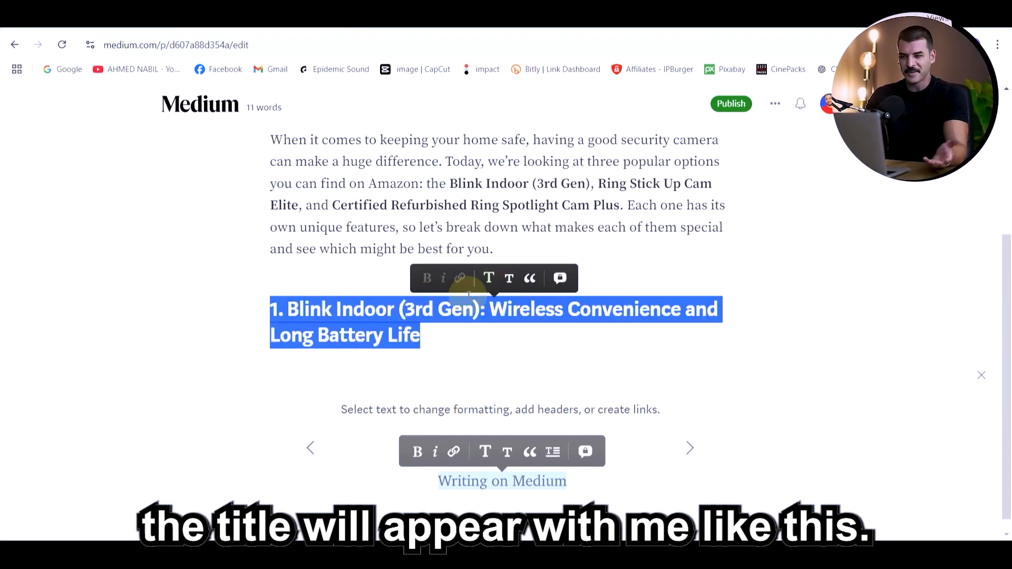
click(458, 346)
Insert the Blink Indoor product picture 510ITBv8+RL_SY450_ from the Downloads folder on a new line below the first product's heading
scroll(437, 266, up, 4)
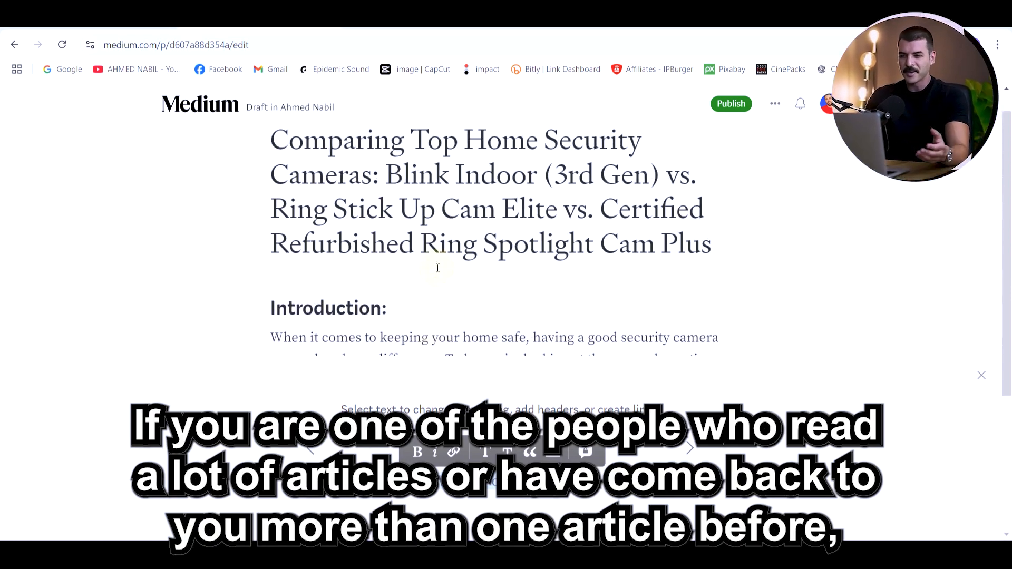
scroll(438, 267, down, 4)
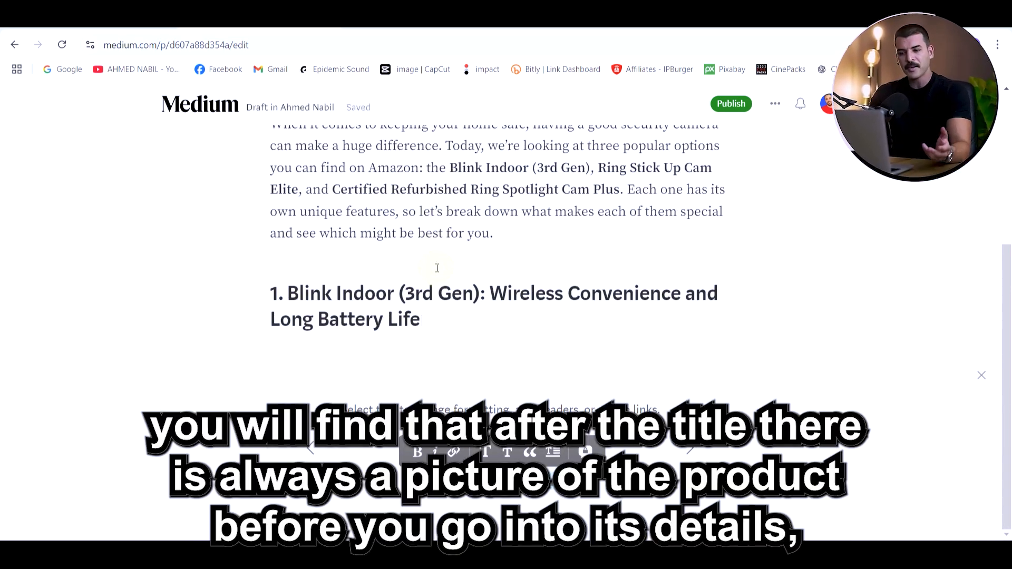
key(Return)
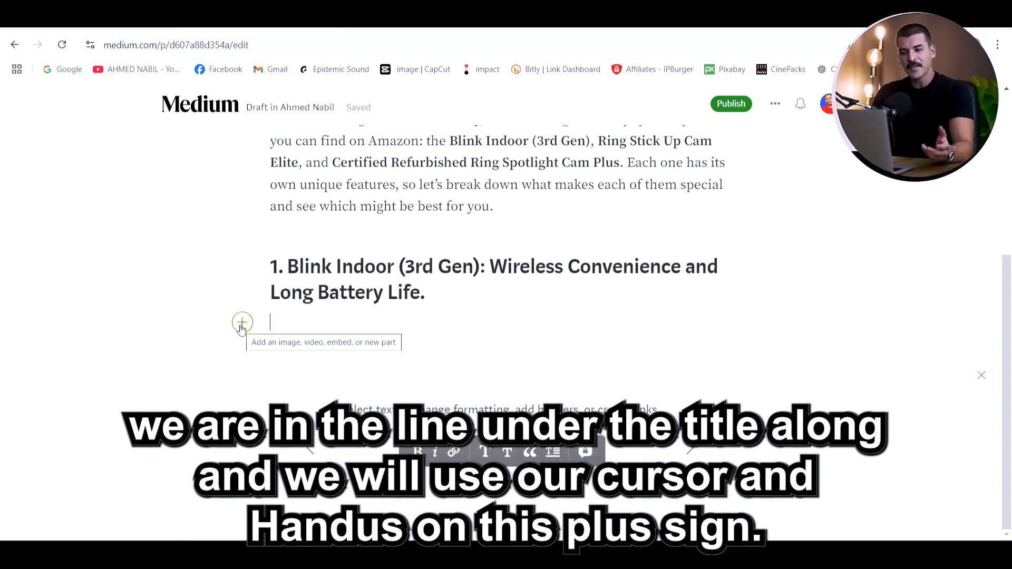
click(242, 322)
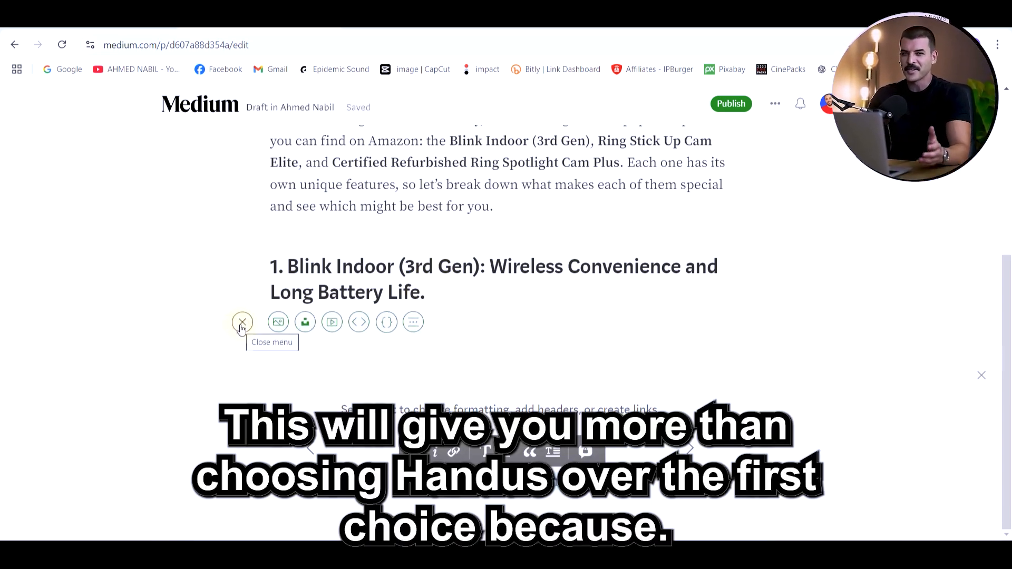
click(279, 322)
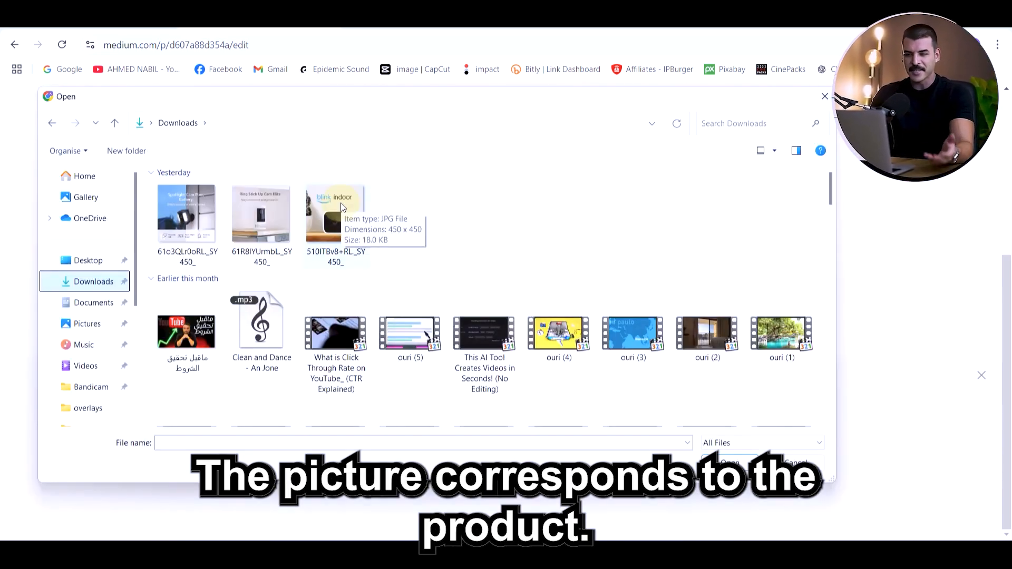
click(341, 206)
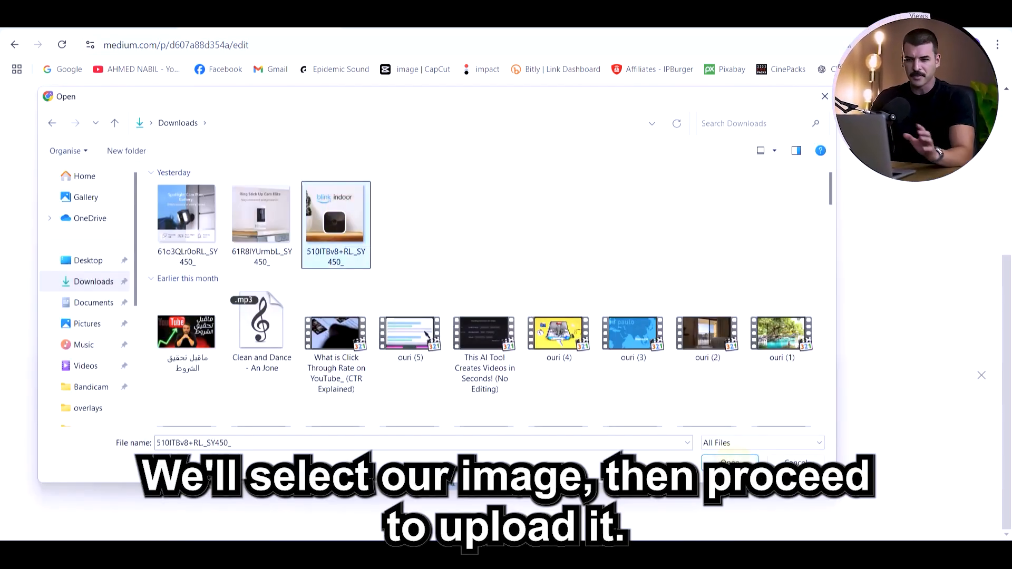
click(729, 463)
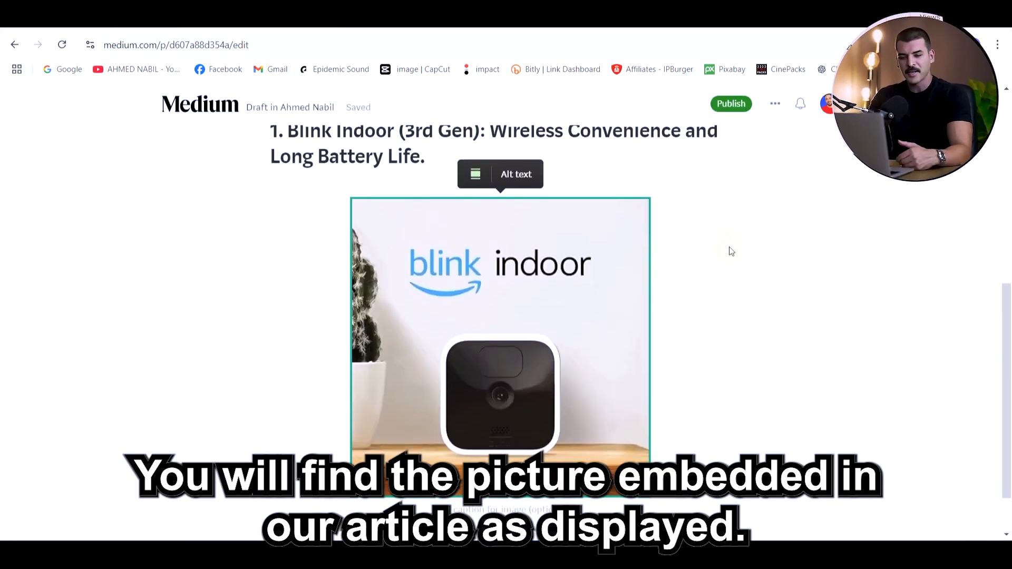
scroll(731, 252, down, 1)
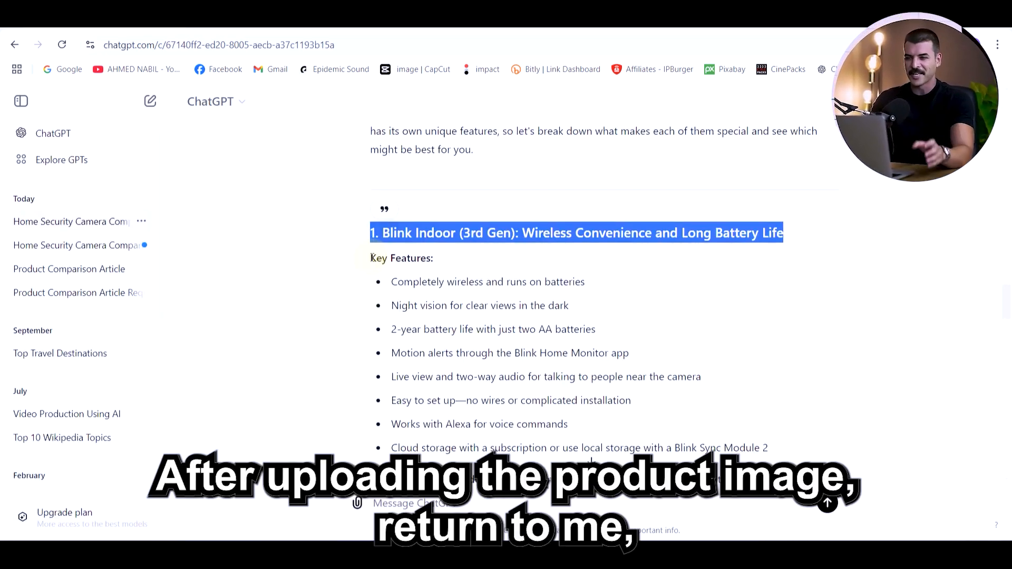
Copy the Blink Indoor description from "Key Features" through "Best For" in the ChatGPT article and paste it below the picture in Medium
drag(369, 257, 802, 404)
scroll(727, 400, down, 3)
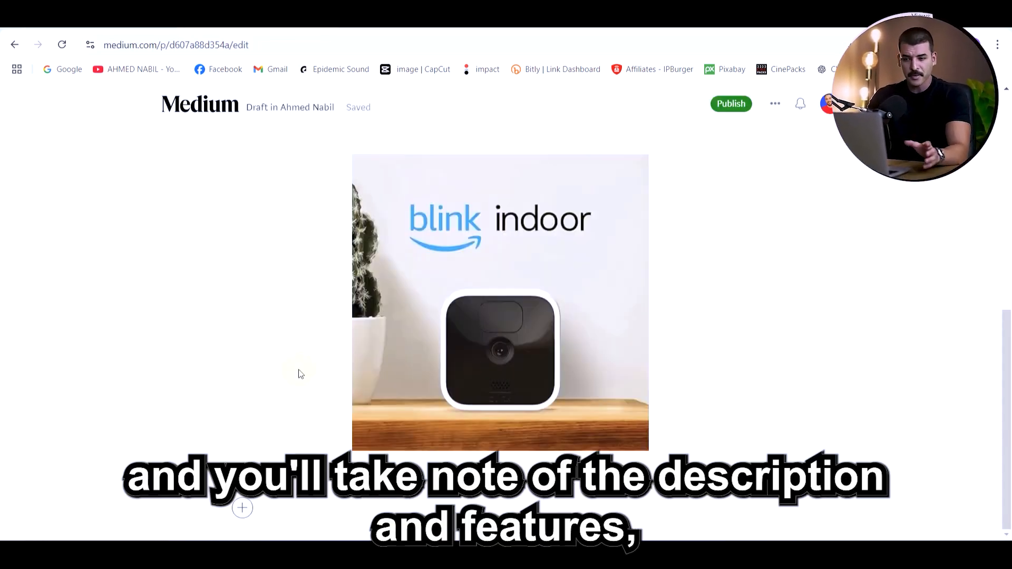
key(ctrl+v)
Review the Medium draft from the title and introduction through the first product's heading, picture and description
scroll(299, 363, up, 12)
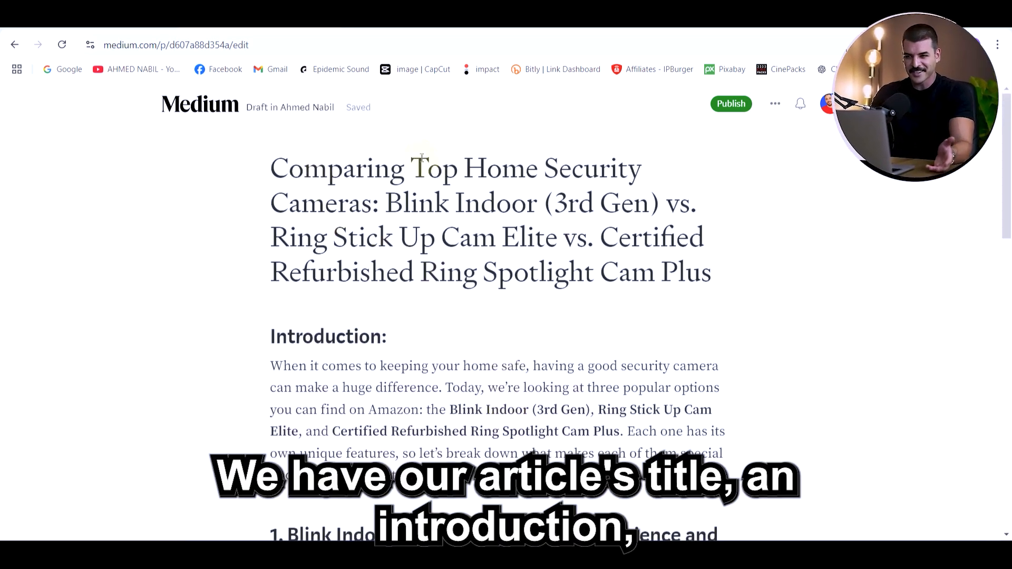
scroll(369, 264, down, 3)
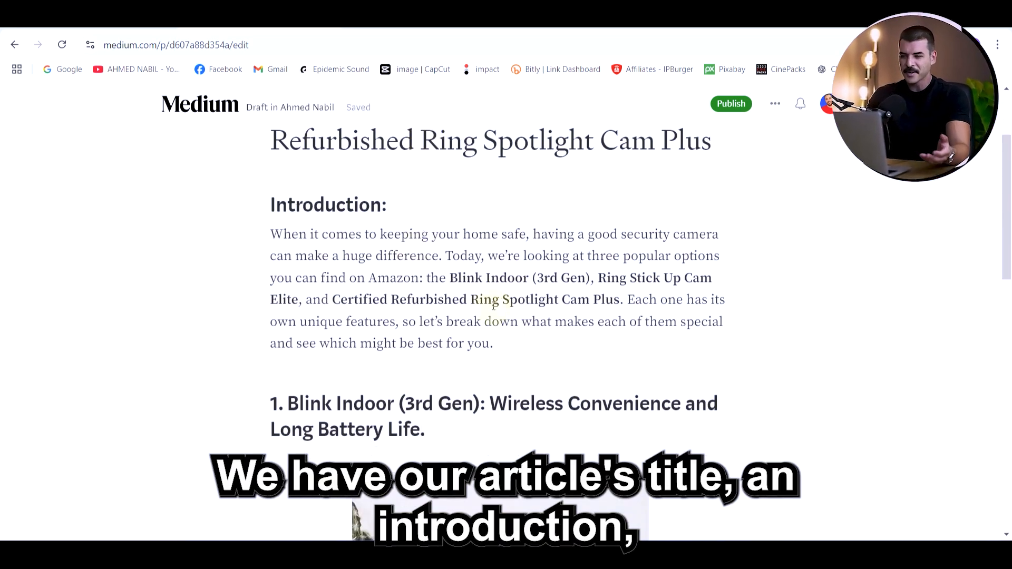
scroll(494, 306, down, 4)
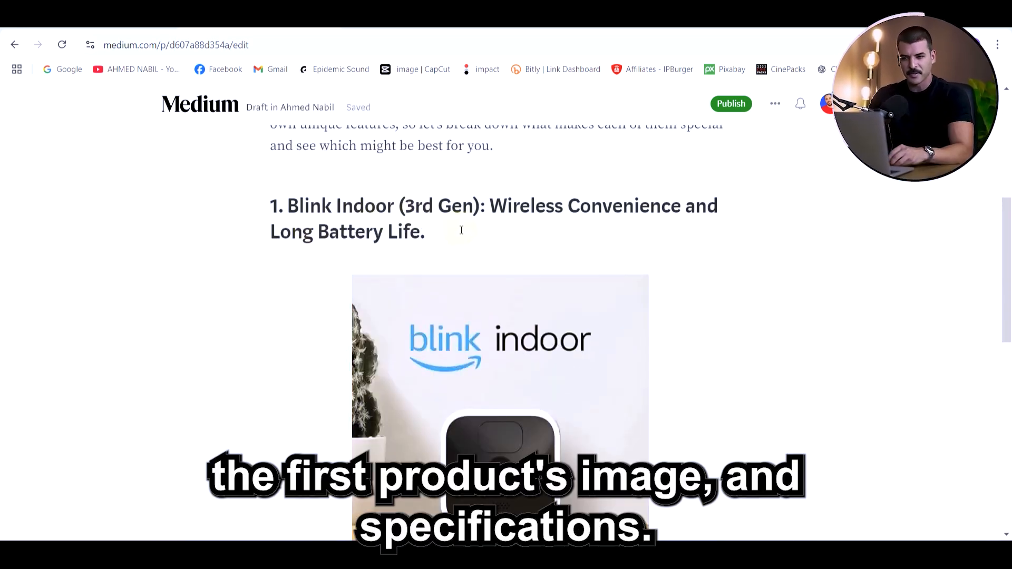
scroll(461, 230, down, 12)
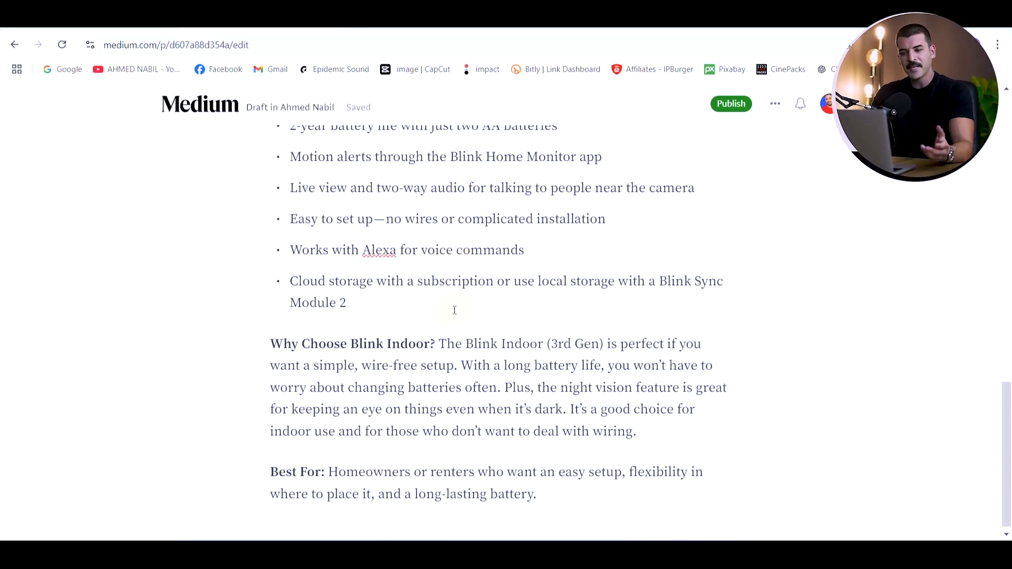
scroll(454, 309, up, 7)
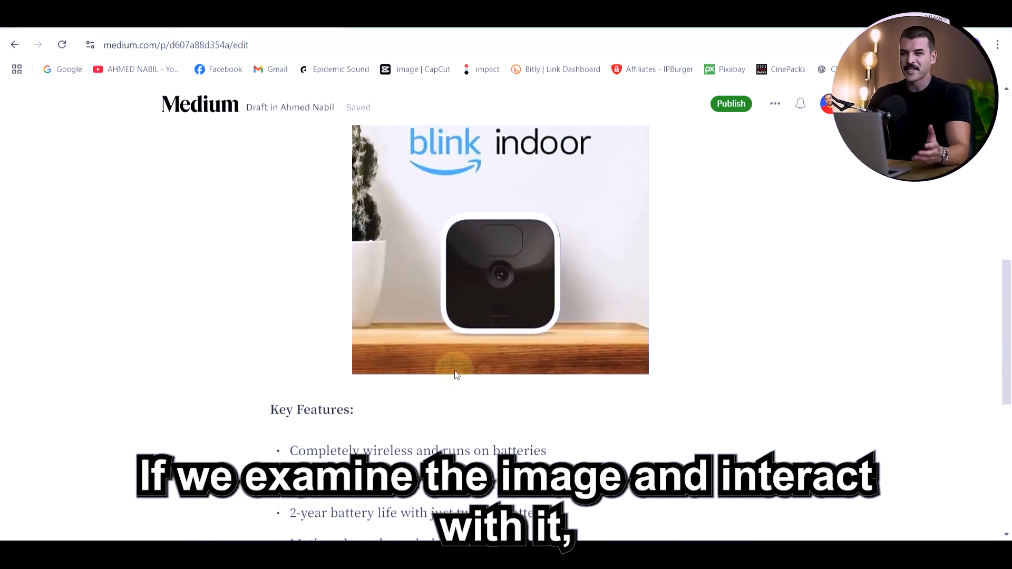
scroll(456, 369, up, 1)
click(435, 333)
scroll(457, 337, down, 1)
scroll(460, 311, up, 1)
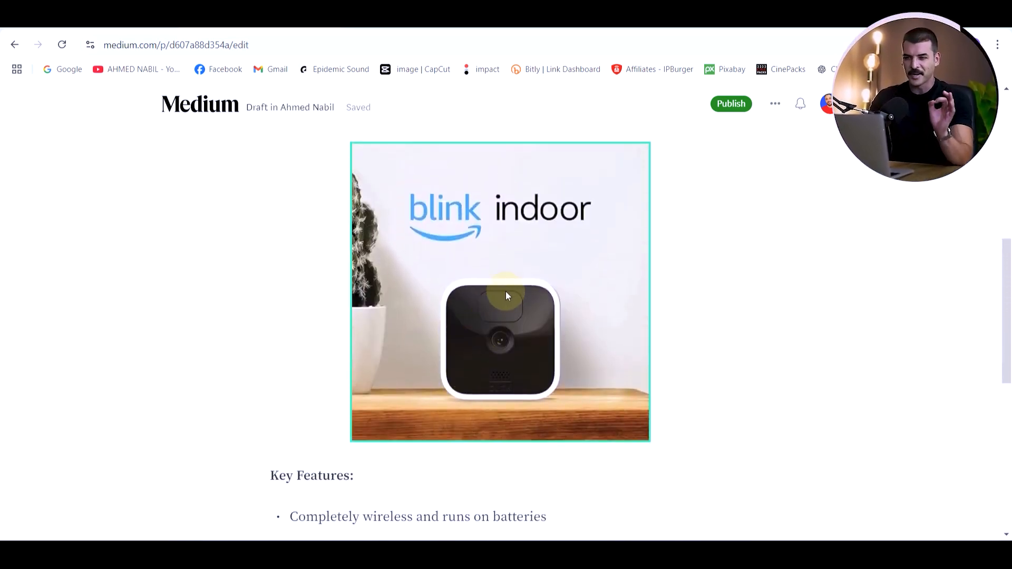
Caption the Blink Indoor picture with "Checkout this product from here"
click(506, 295)
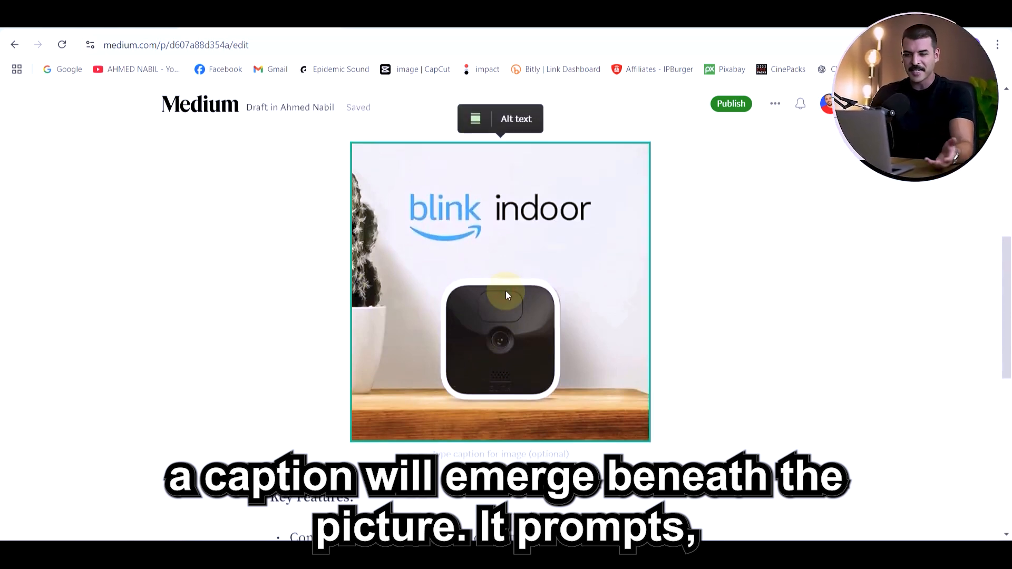
scroll(505, 293, down, 1)
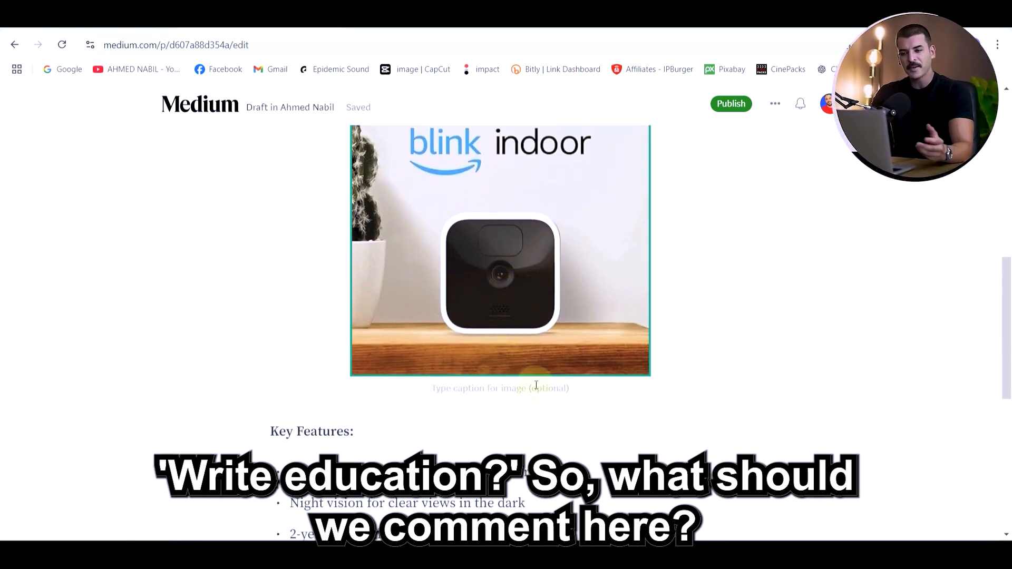
click(498, 390)
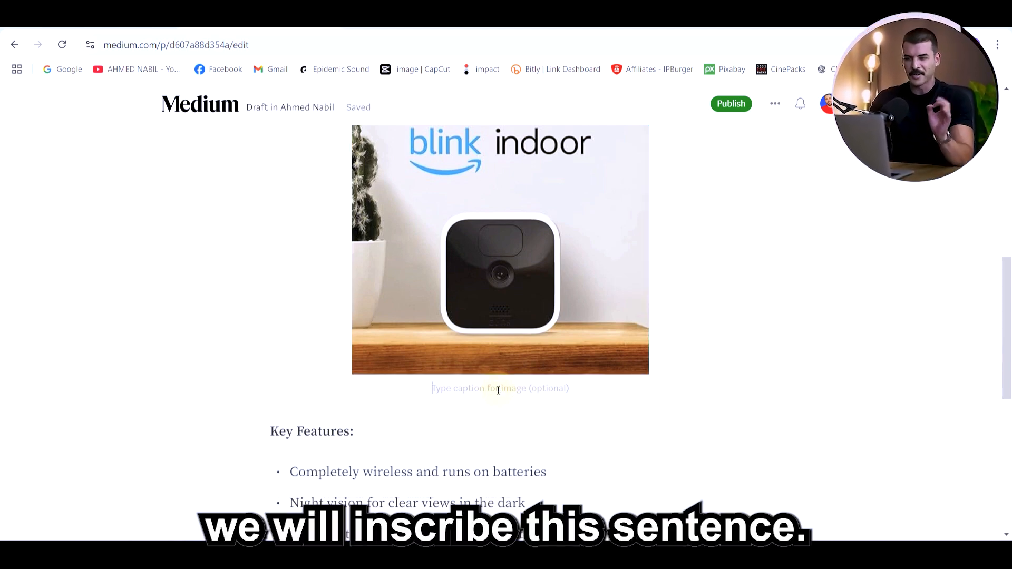
text(Chechout this product from )
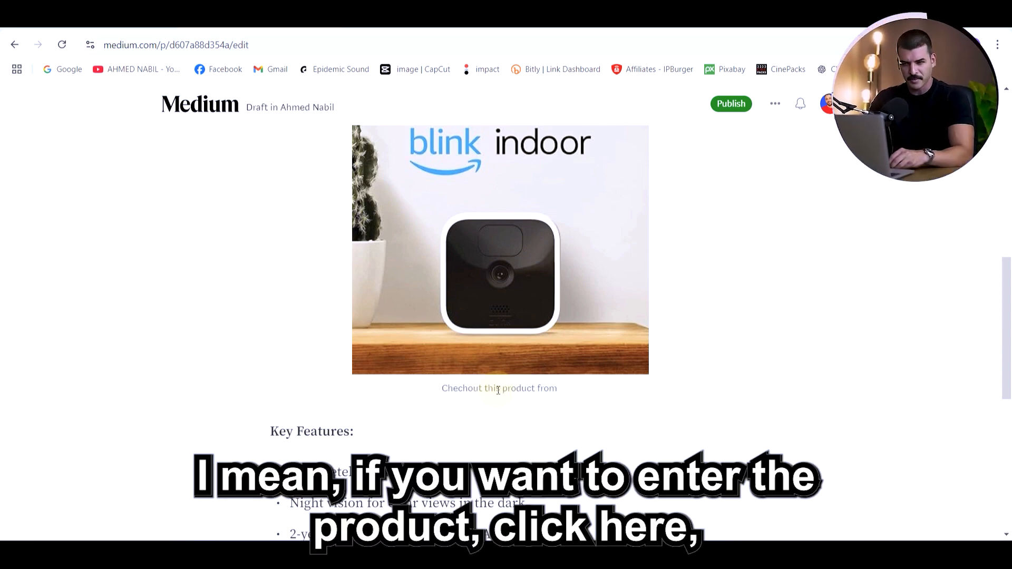
text(here)
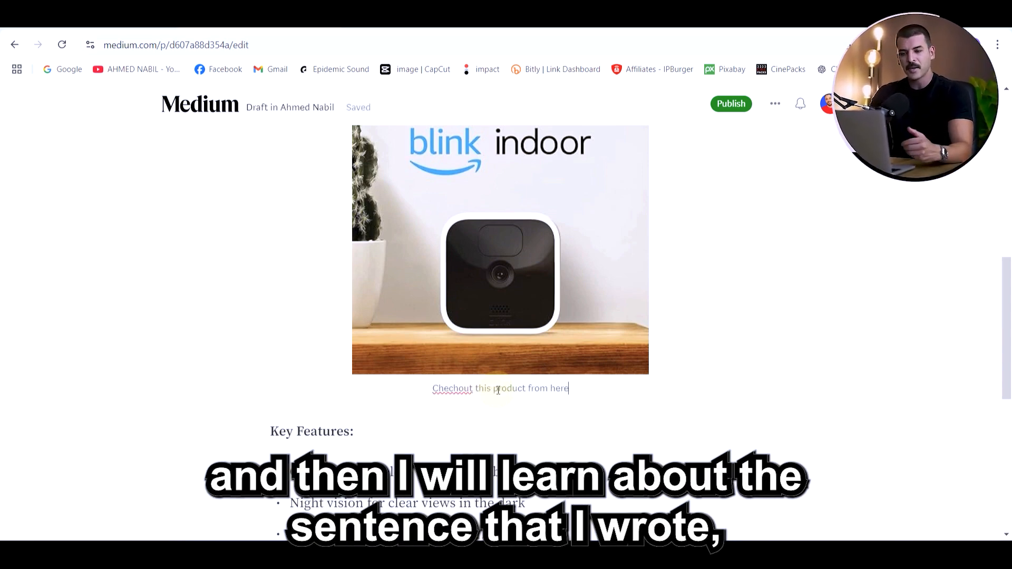
drag(433, 389, 568, 388)
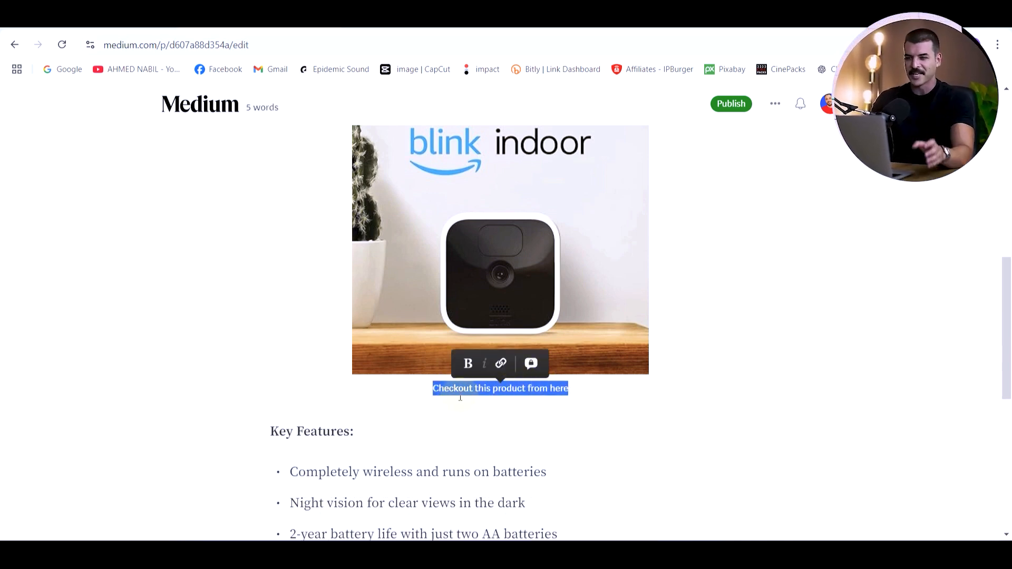
drag(437, 394, 578, 389)
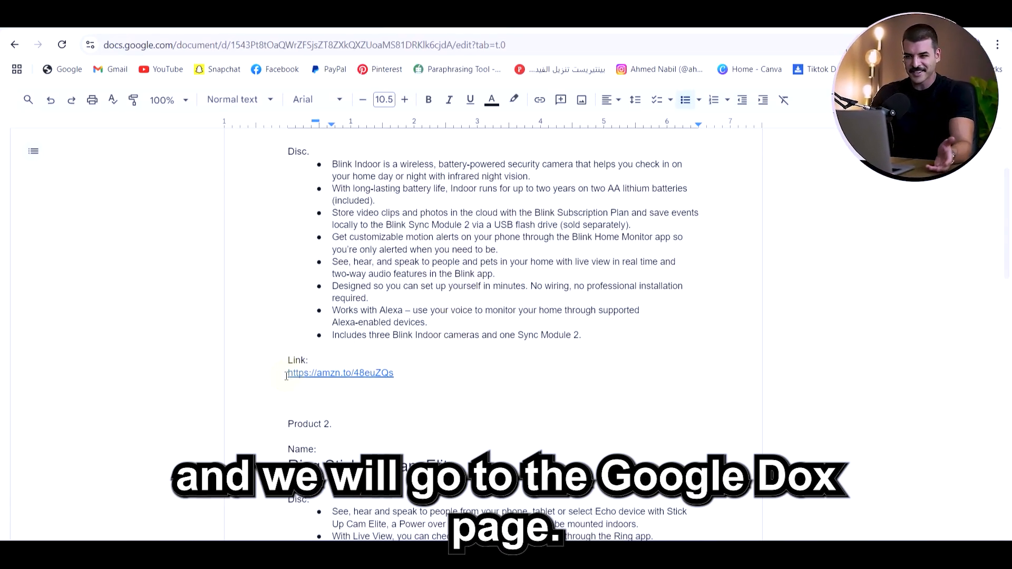
drag(286, 375, 395, 370)
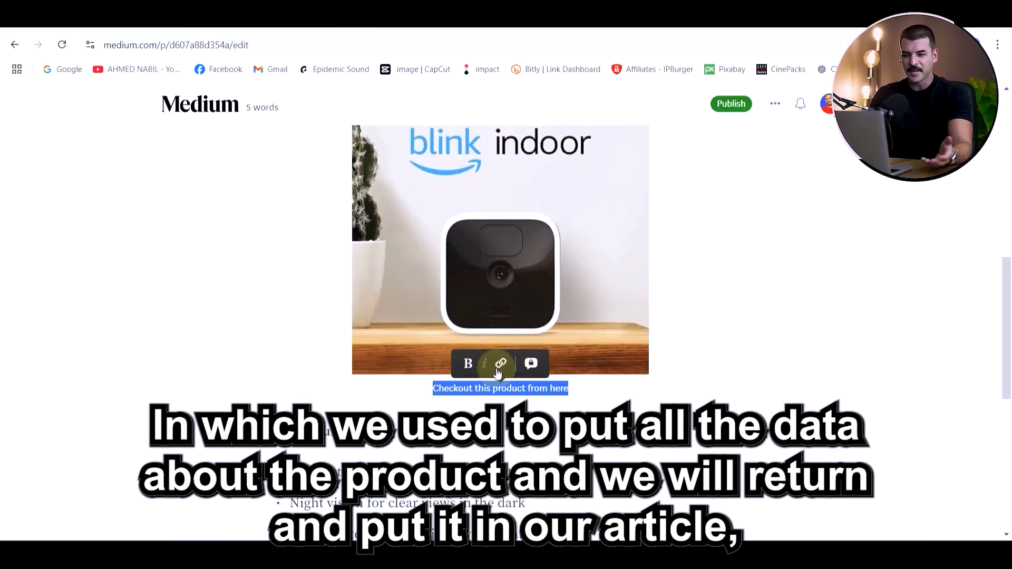
click(498, 364)
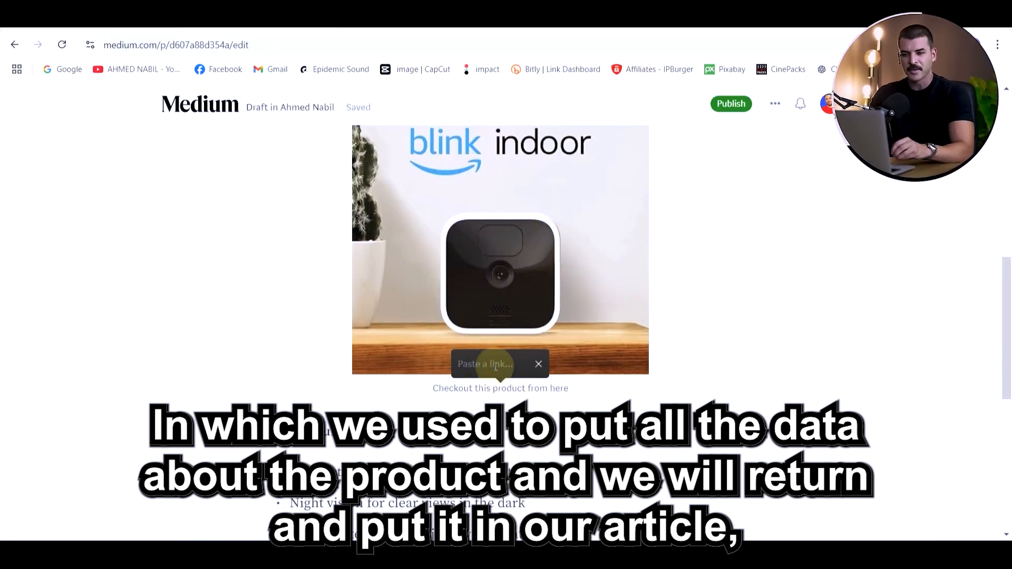
text(amzn.to/48euZQs)
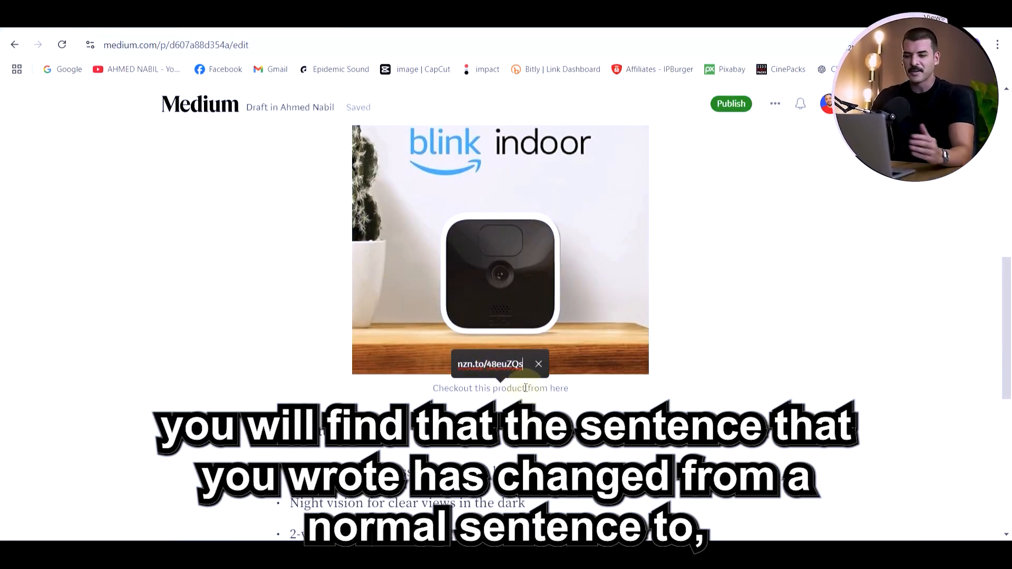
key(Return)
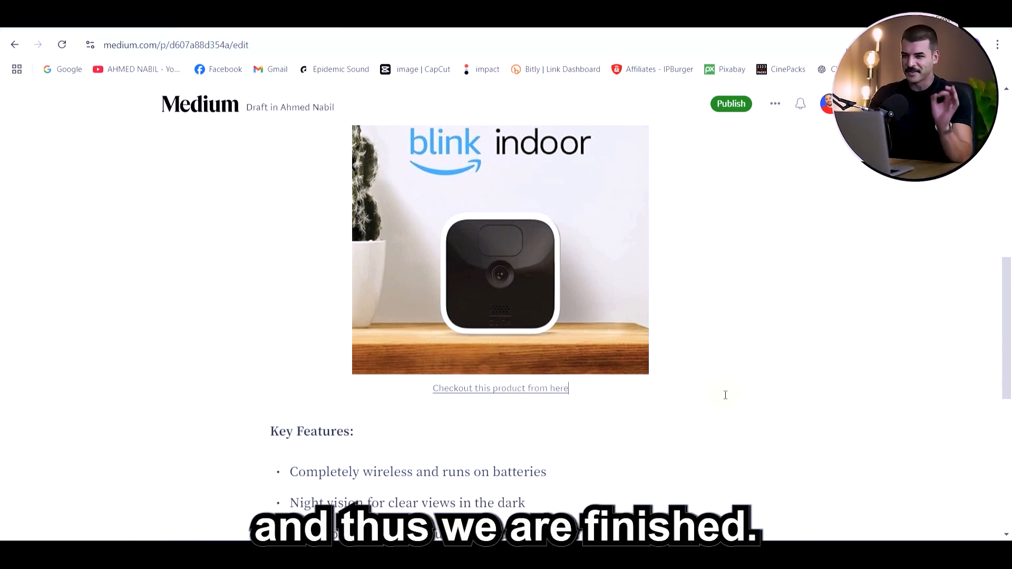
mouse_move(504, 391)
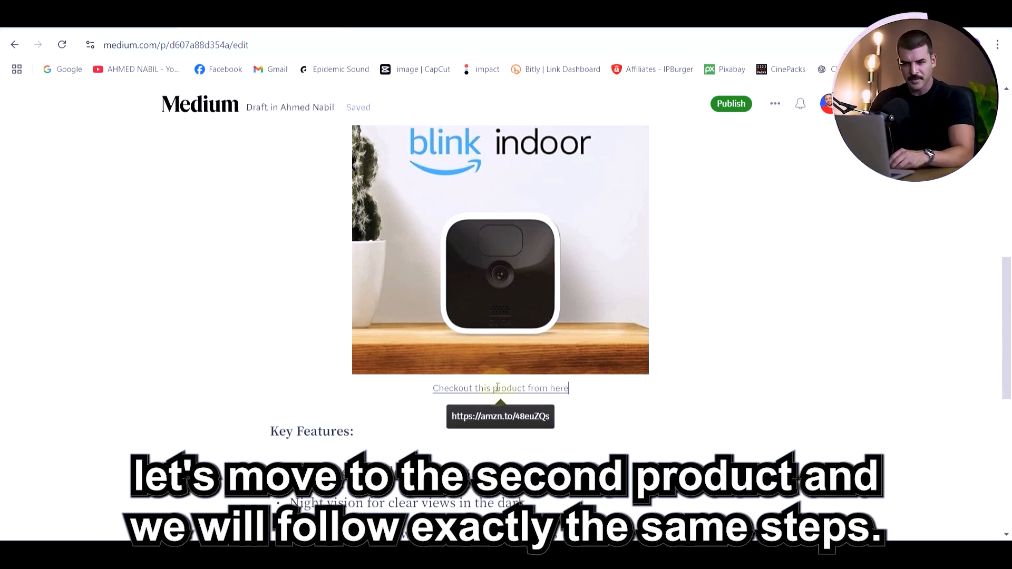
Add ChatGPT's title "2. Ring Stick Up Cam Elite: Reliable Connection with Power Over Ethernet" as a large heading after the Blink Indoor section in Medium
drag(370, 221, 814, 218)
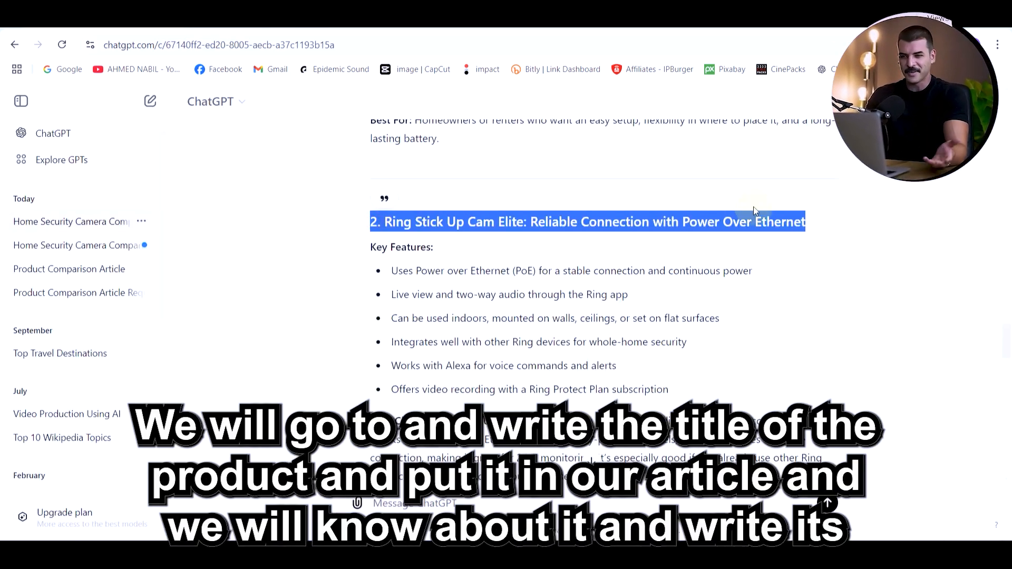
click(264, 29)
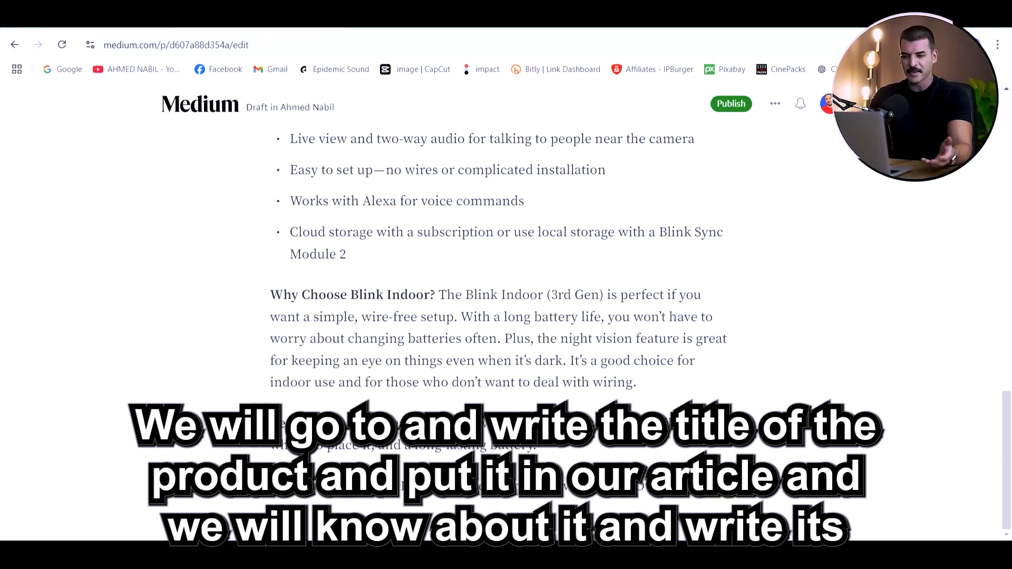
triple_click(496, 486)
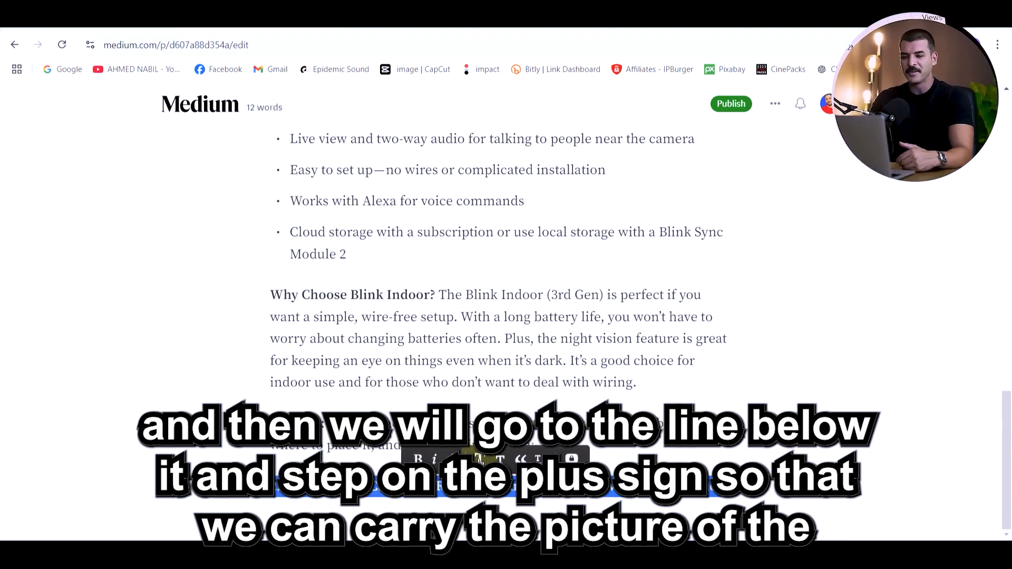
click(480, 460)
Insert the Ring Stick Up Cam Elite picture 61R8IYUrmbL_SY450_ from the Downloads folder on a new line below the second product's heading
key(Return)
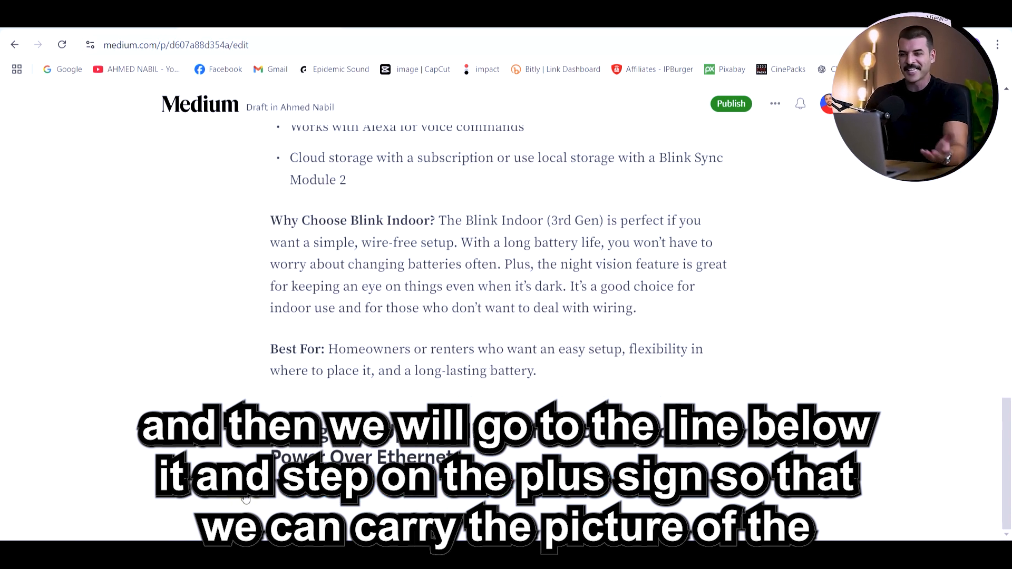
click(245, 495)
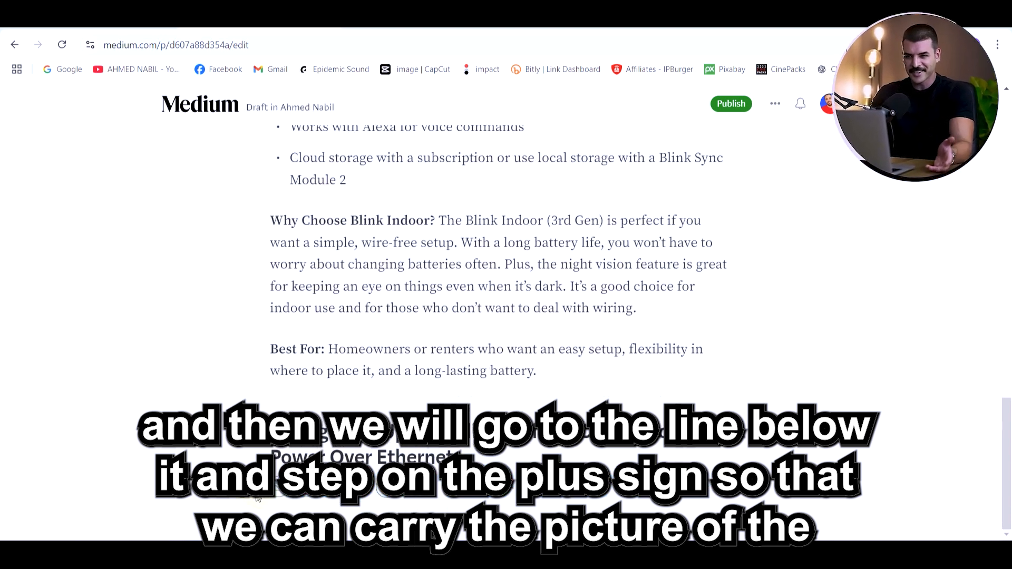
click(277, 493)
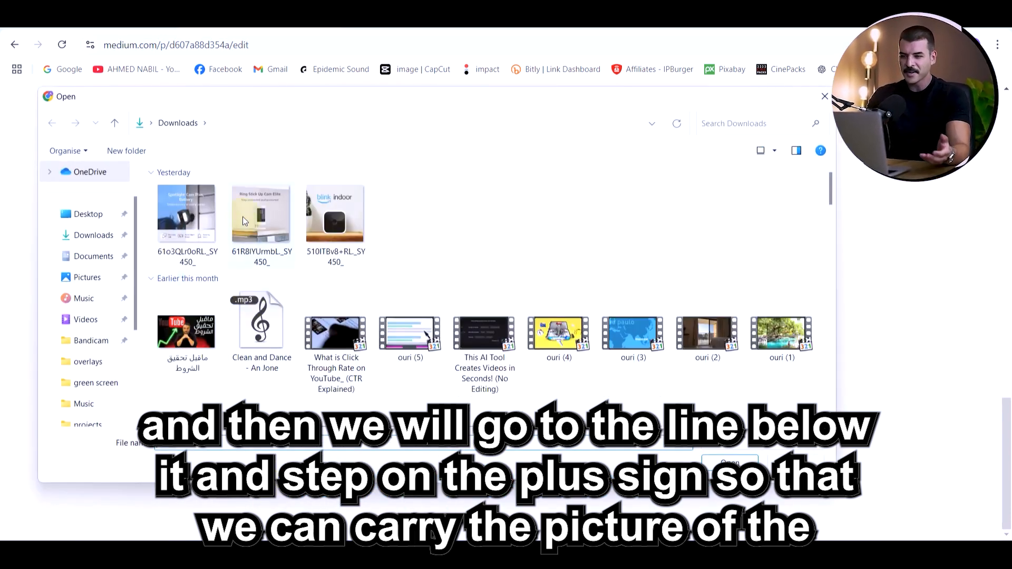
click(249, 221)
click(316, 238)
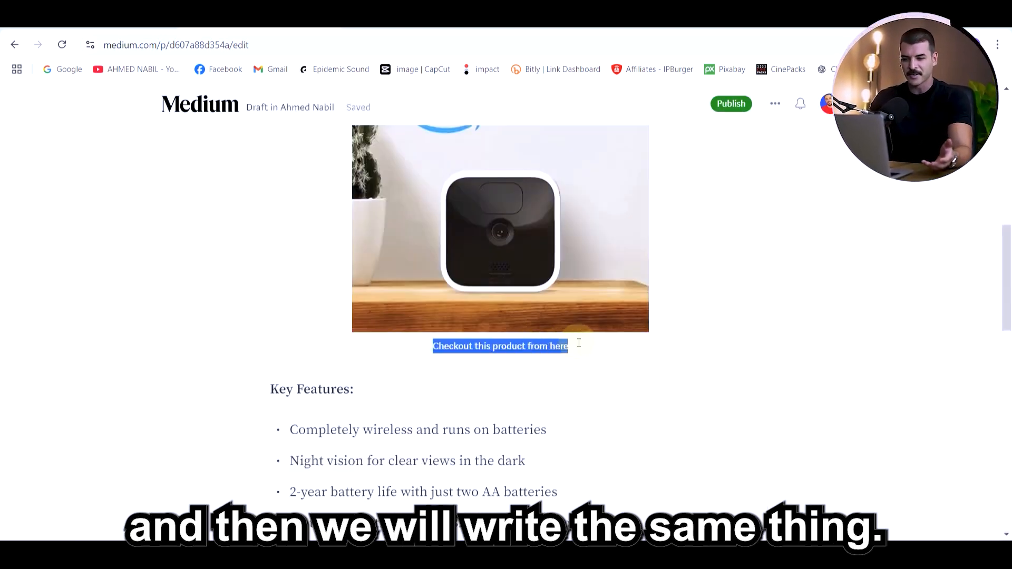
Copy the Blink Indoor caption "Checkout this product from here" under the Ring Stick Up Cam Elite picture and remove its carried-over link
drag(574, 343, 577, 341)
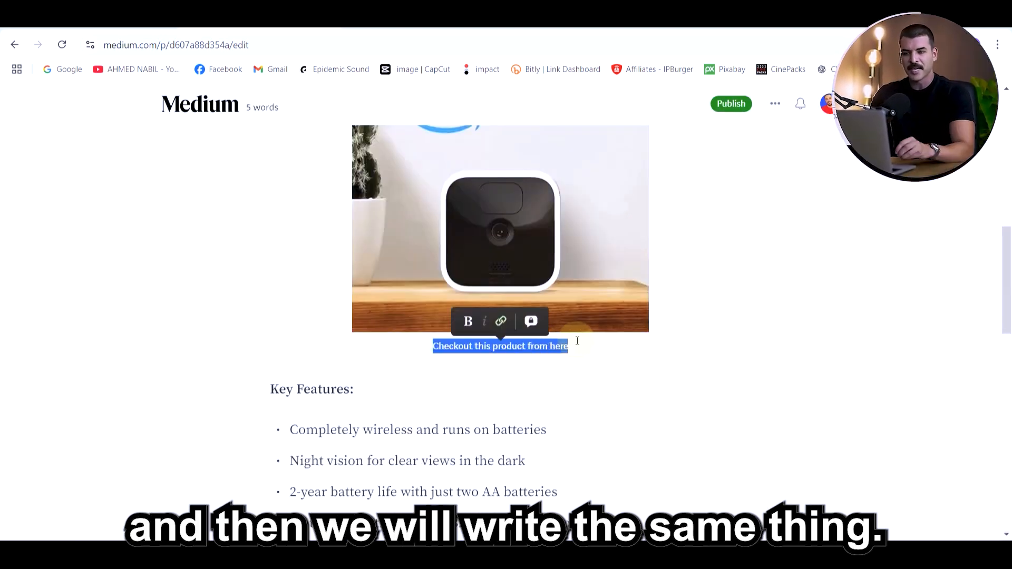
scroll(577, 341, down, 8)
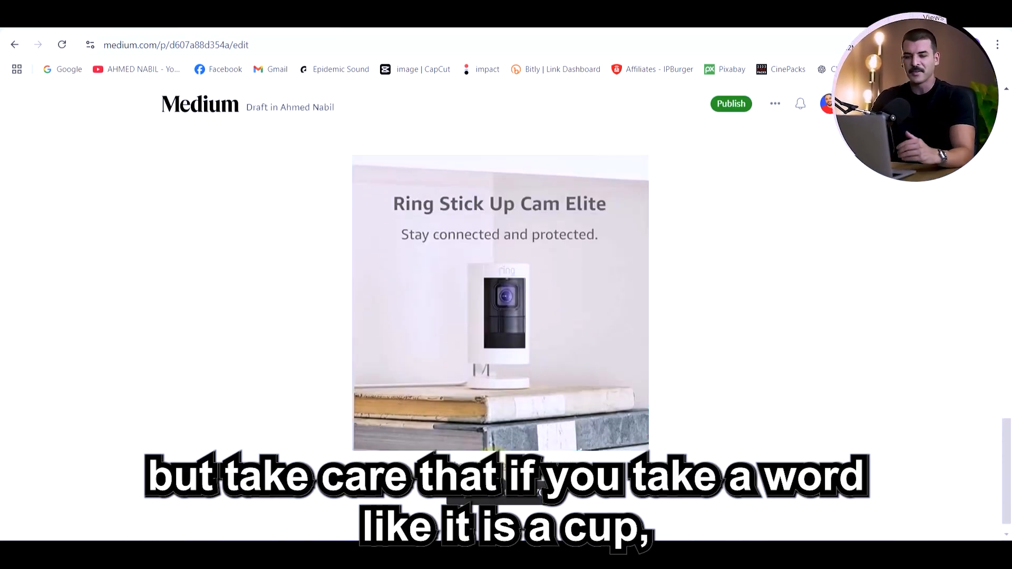
triple_click(494, 467)
click(503, 440)
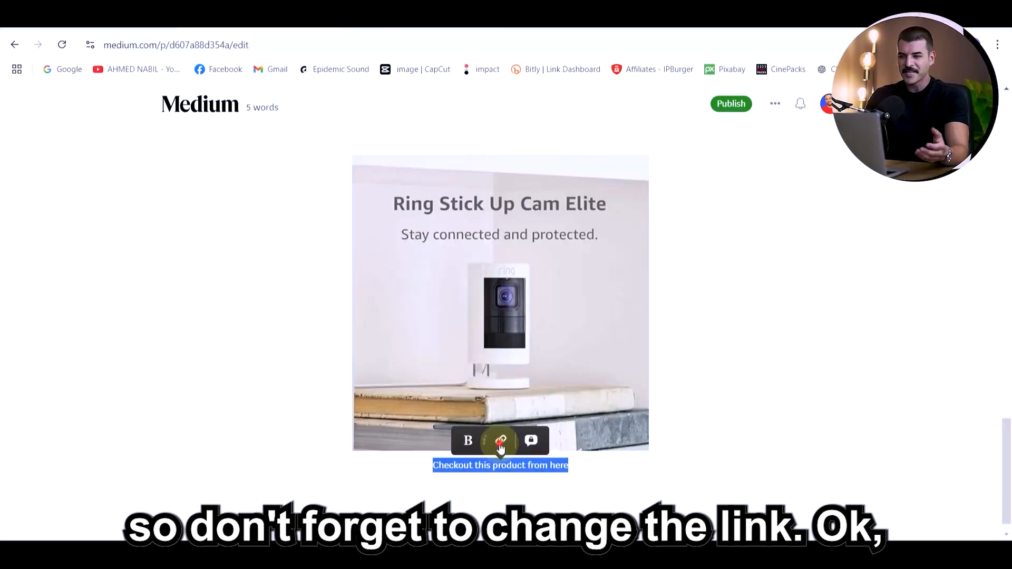
click(500, 443)
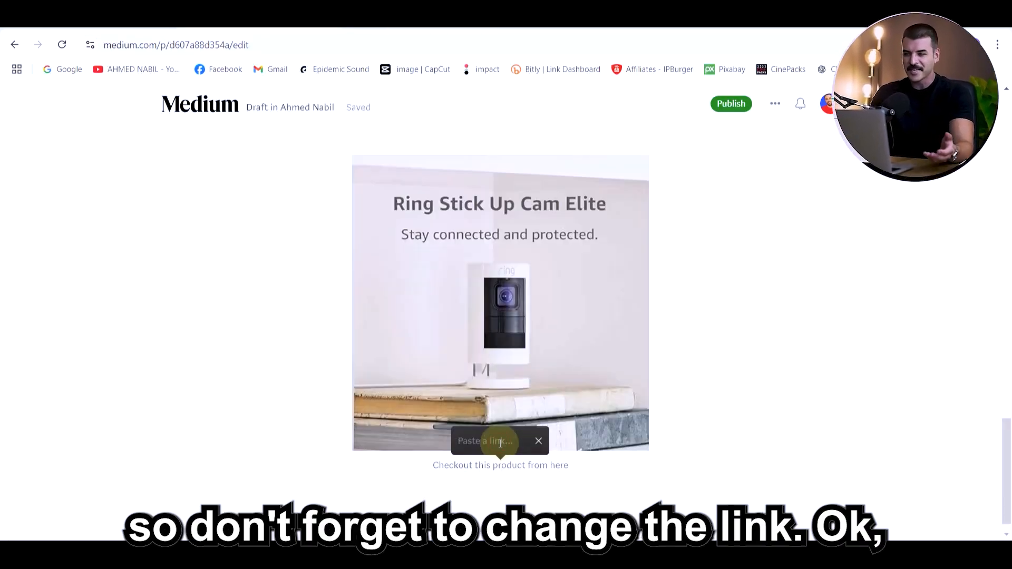
click(702, 430)
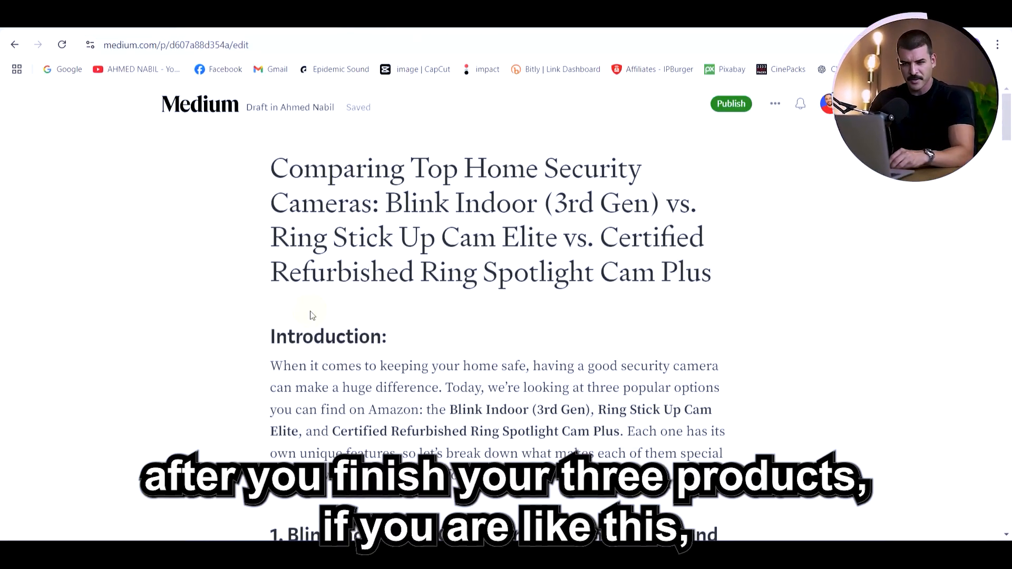
Review the completed article from its title down to the third product's section, checking headings, pictures and linked captions
scroll(311, 315, down, 5)
scroll(311, 315, up, 6)
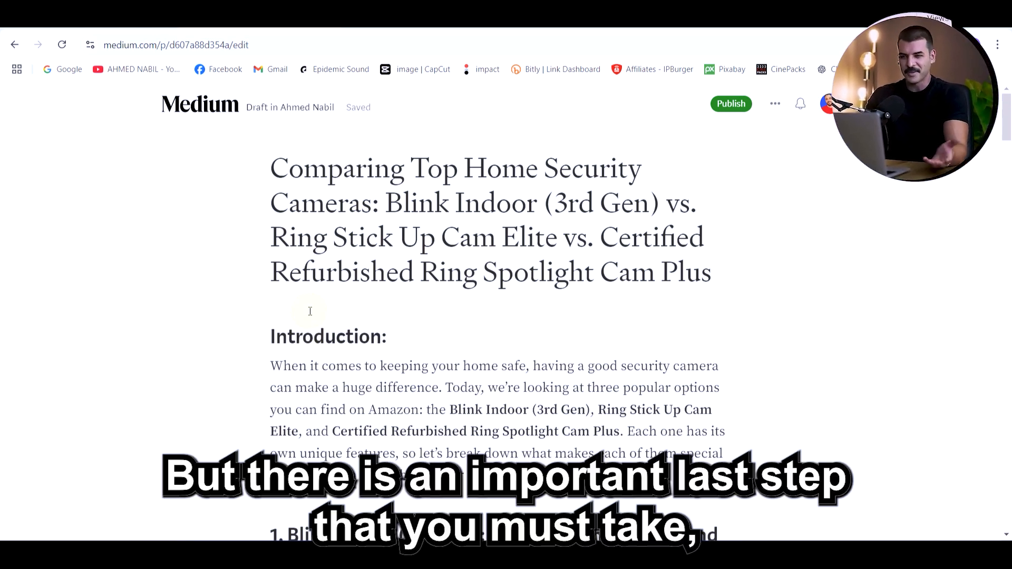
scroll(310, 311, down, 8)
scroll(310, 311, down, 10)
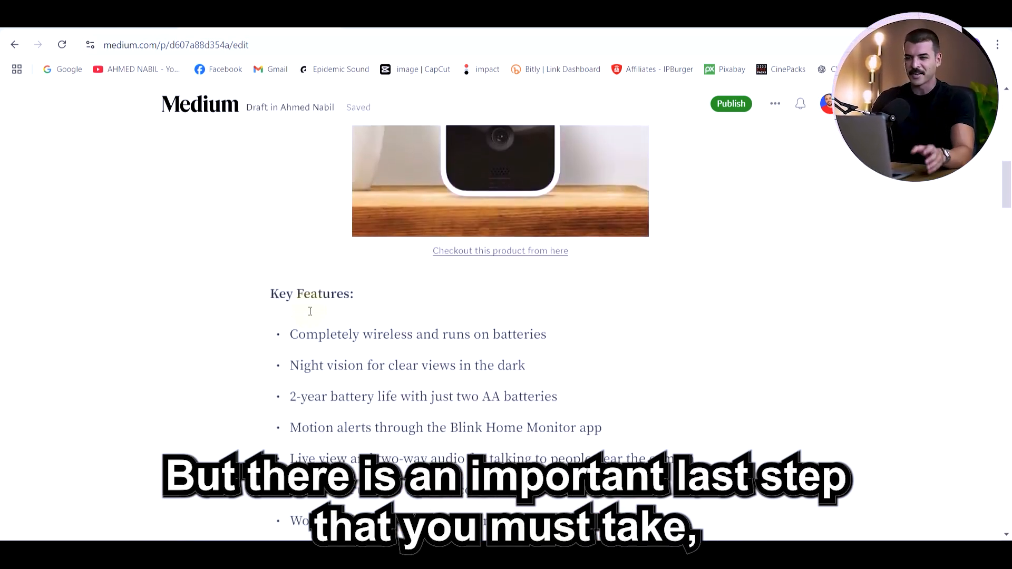
scroll(310, 311, down, 10)
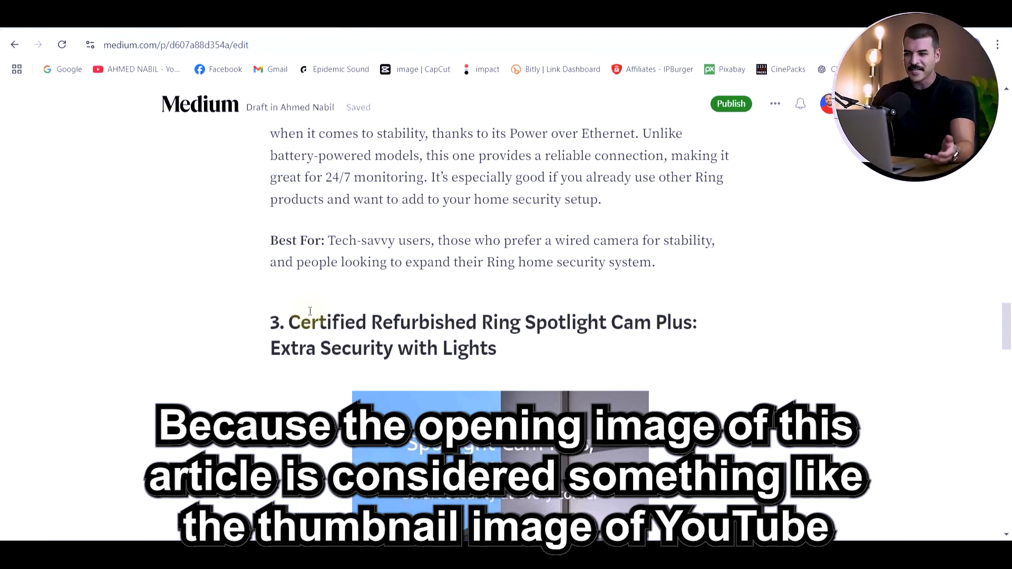
scroll(310, 311, down, 10)
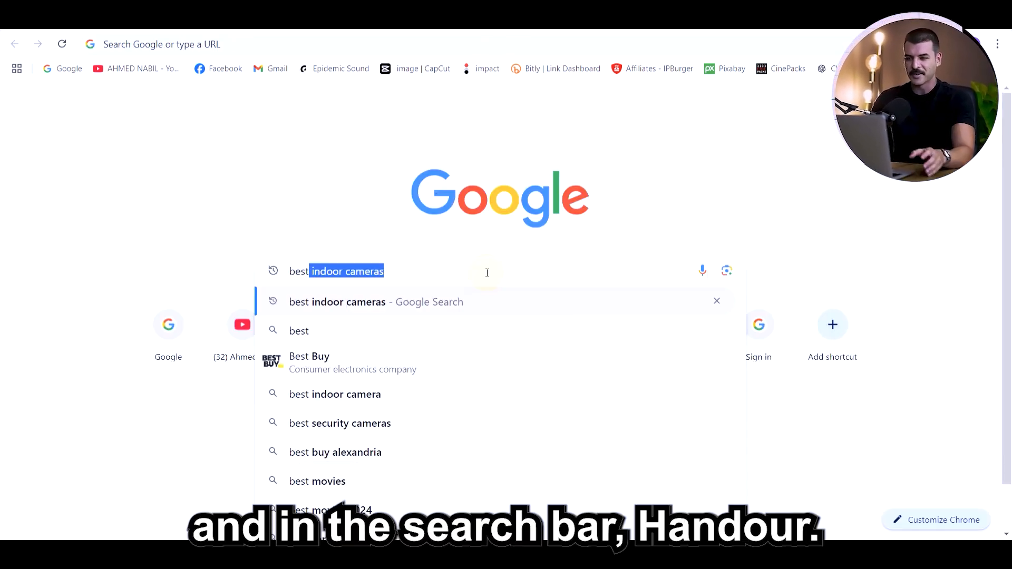
Search Google Images for "best indoor cameras" and open the Reolink picture of a camera hidden among potted plants
click(353, 306)
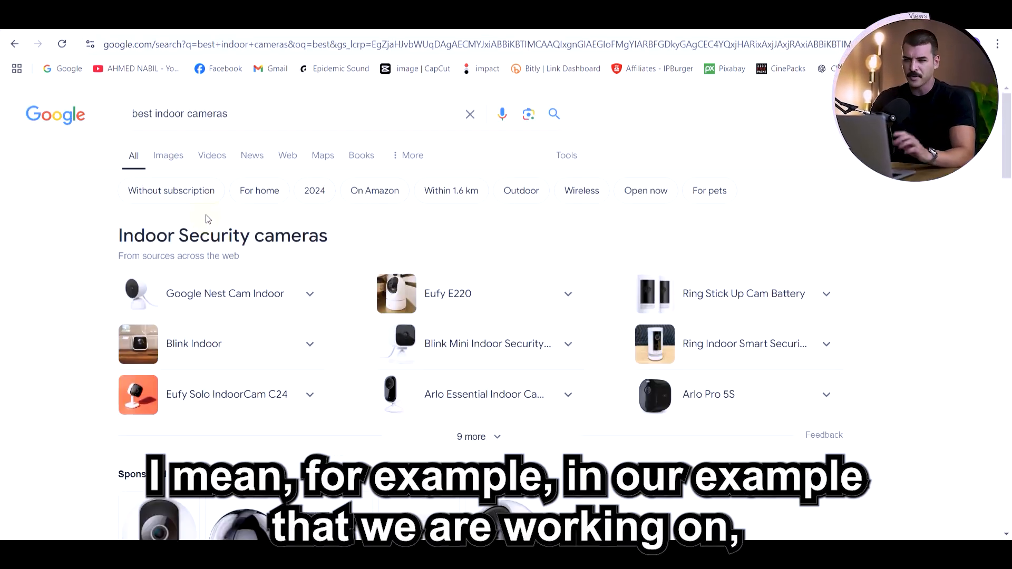
click(167, 156)
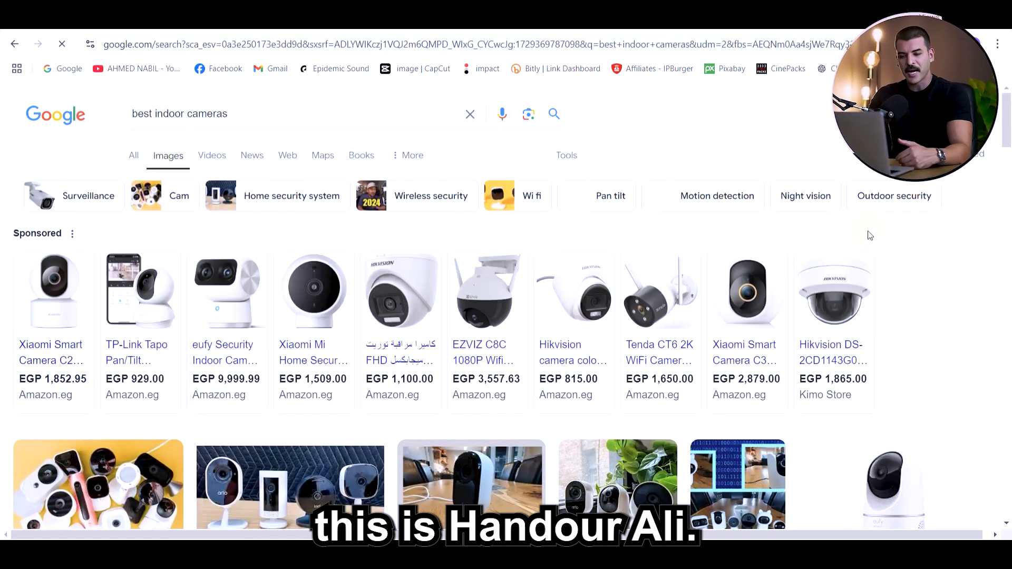
scroll(961, 213, down, 3)
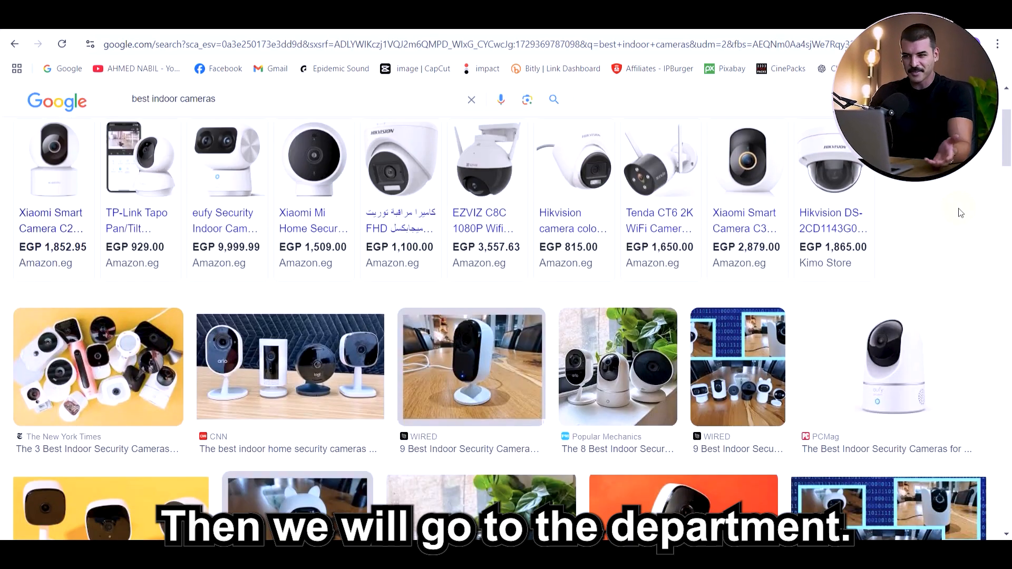
scroll(954, 200, down, 4)
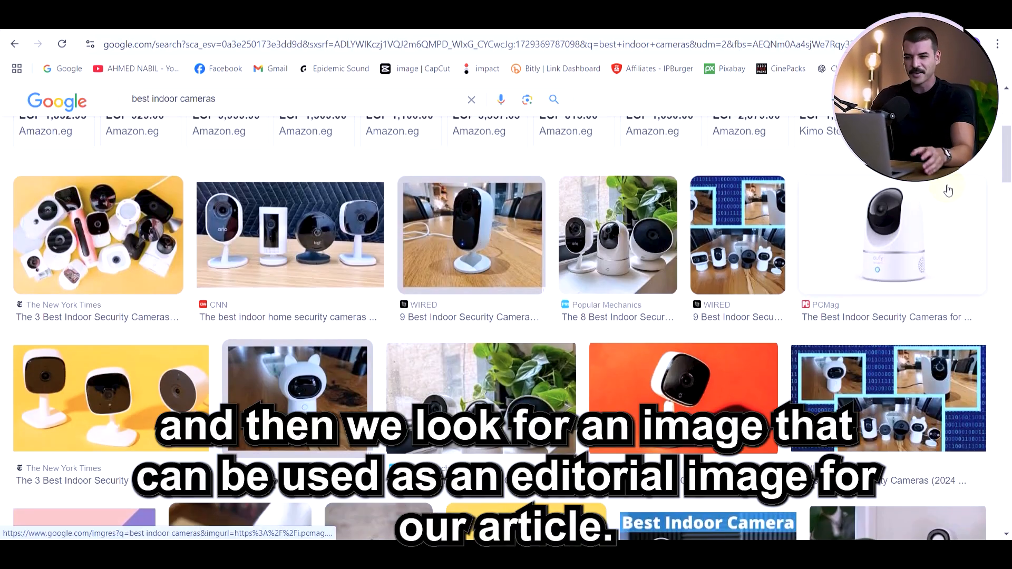
scroll(948, 190, down, 3)
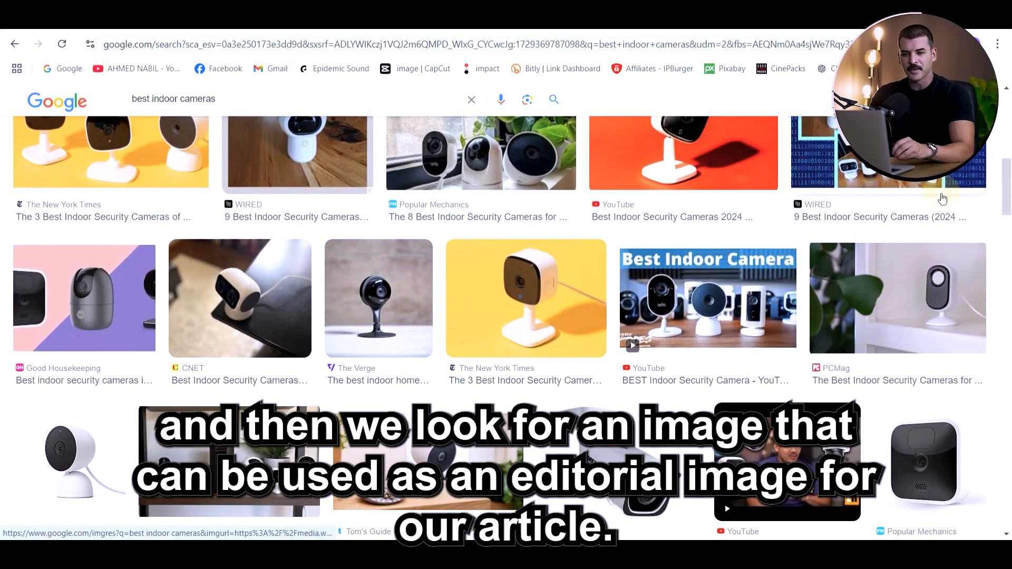
scroll(942, 199, down, 1)
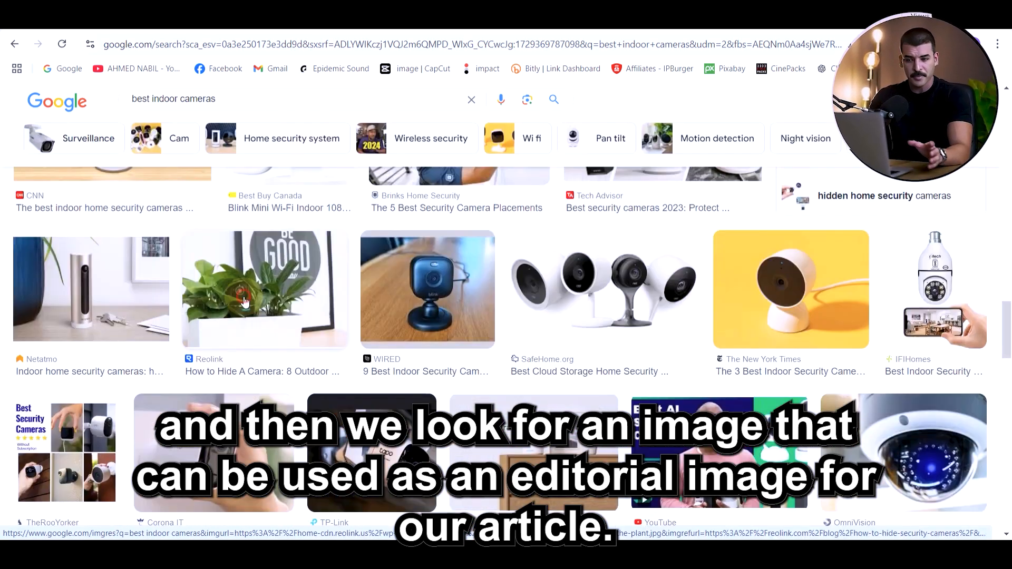
click(245, 302)
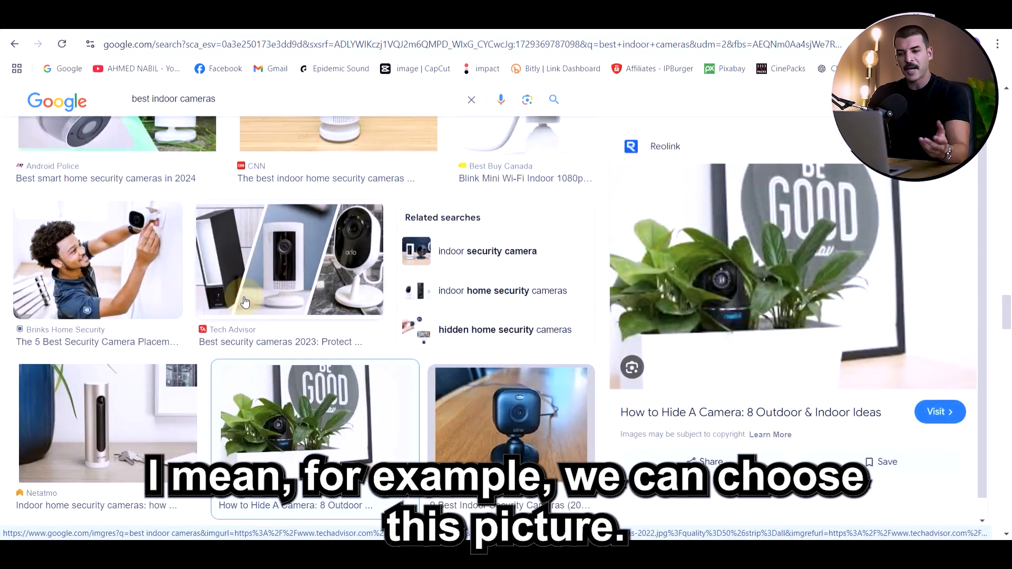
Copy the Reolink picture and place it as the opening image between the title and the Introduction in the Medium article
right_click(734, 250)
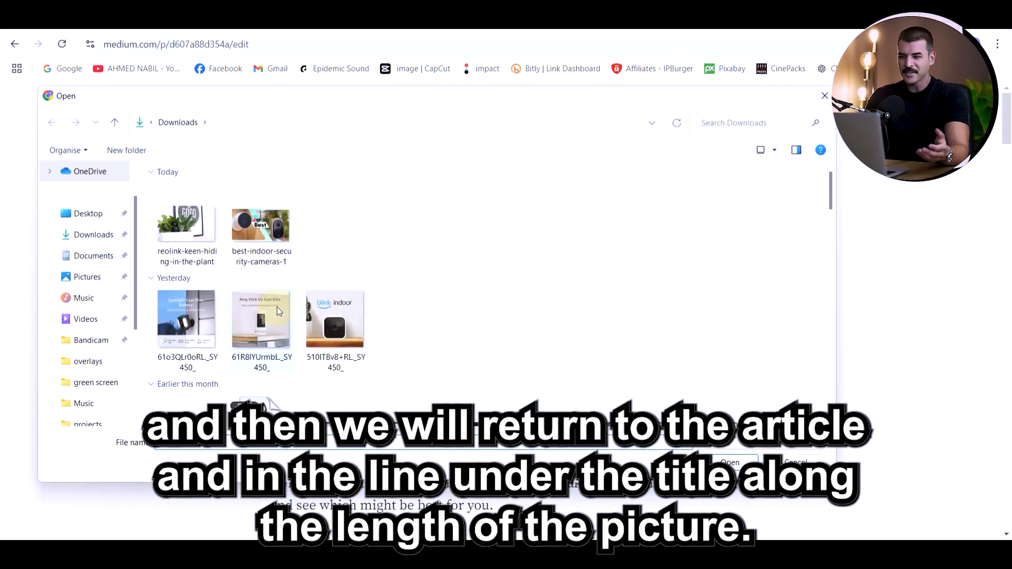
double_click(225, 217)
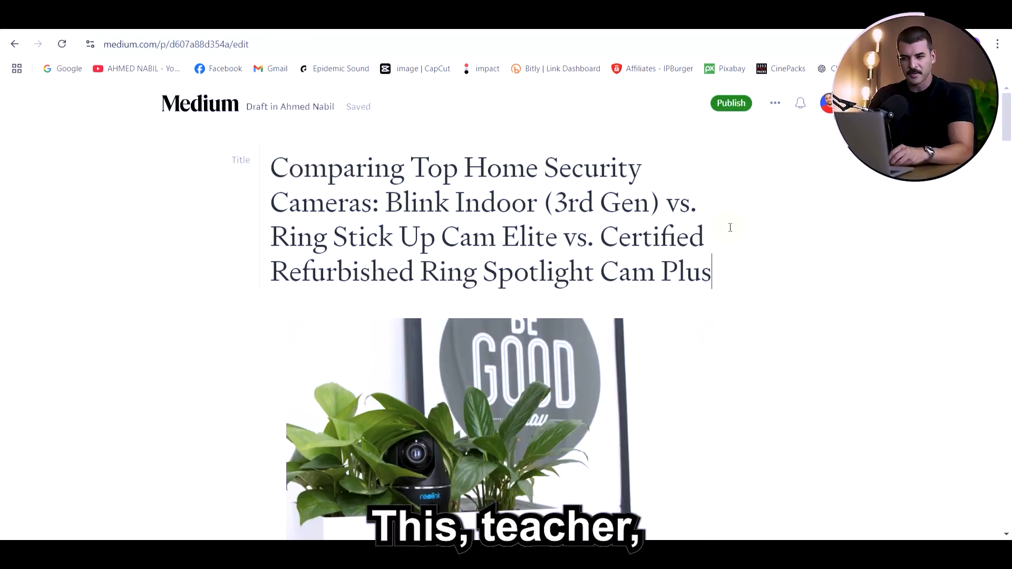
scroll(737, 228, down, 2)
scroll(756, 235, down, 9)
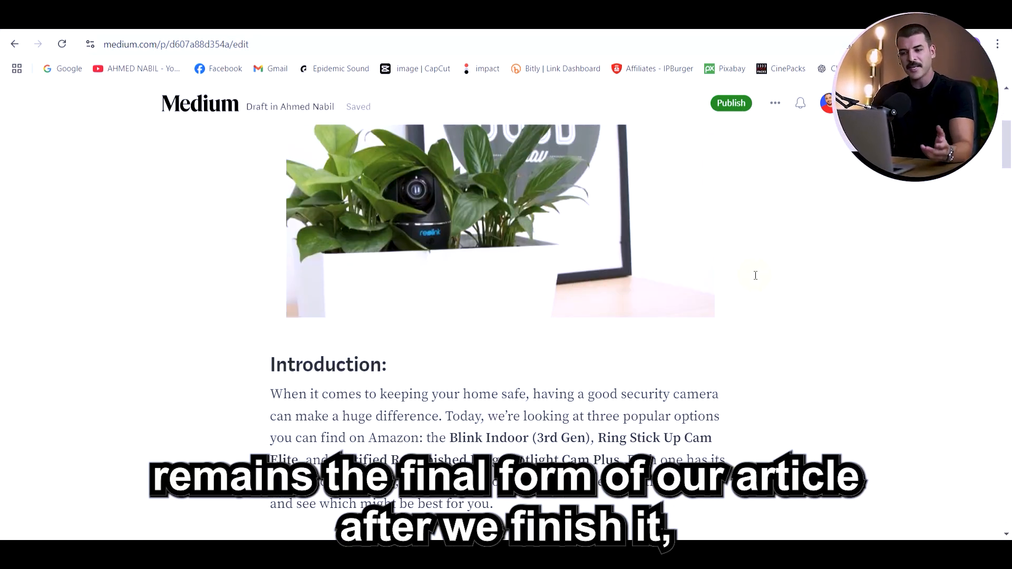
scroll(747, 287, down, 12)
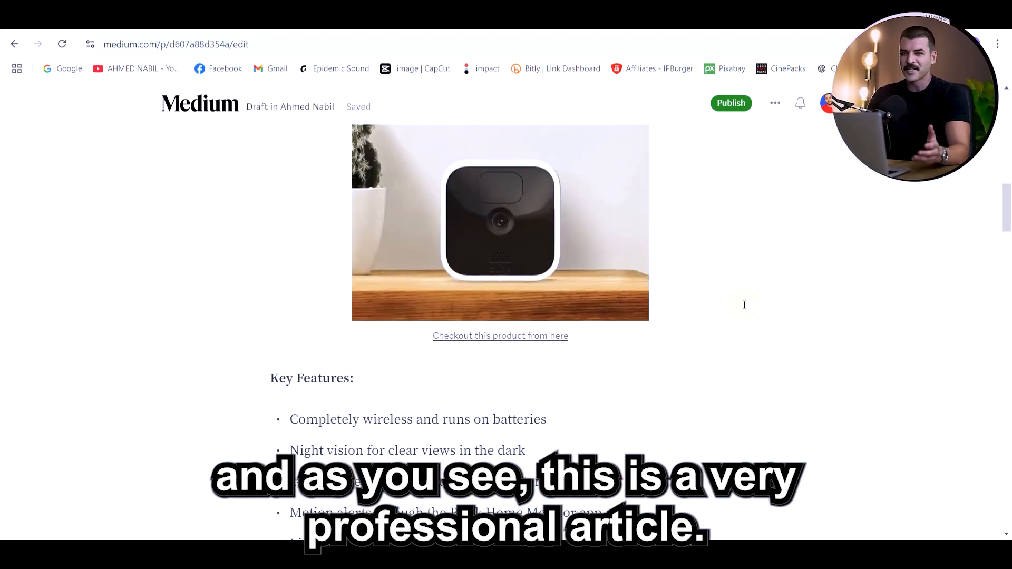
scroll(744, 305, down, 3)
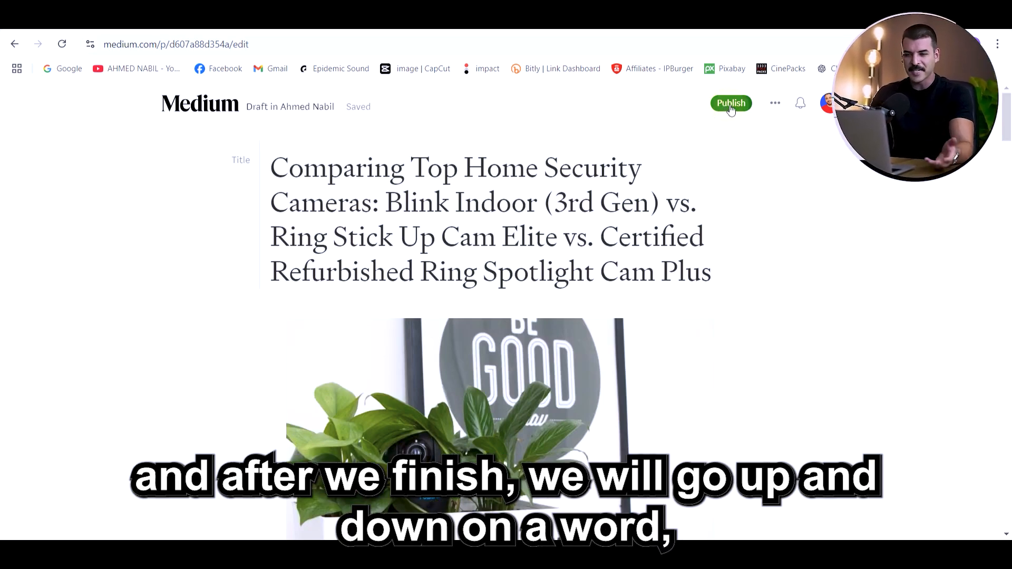
Add the topics Cameras, Indoor Camera and Security to the story and publish it immediately
click(731, 104)
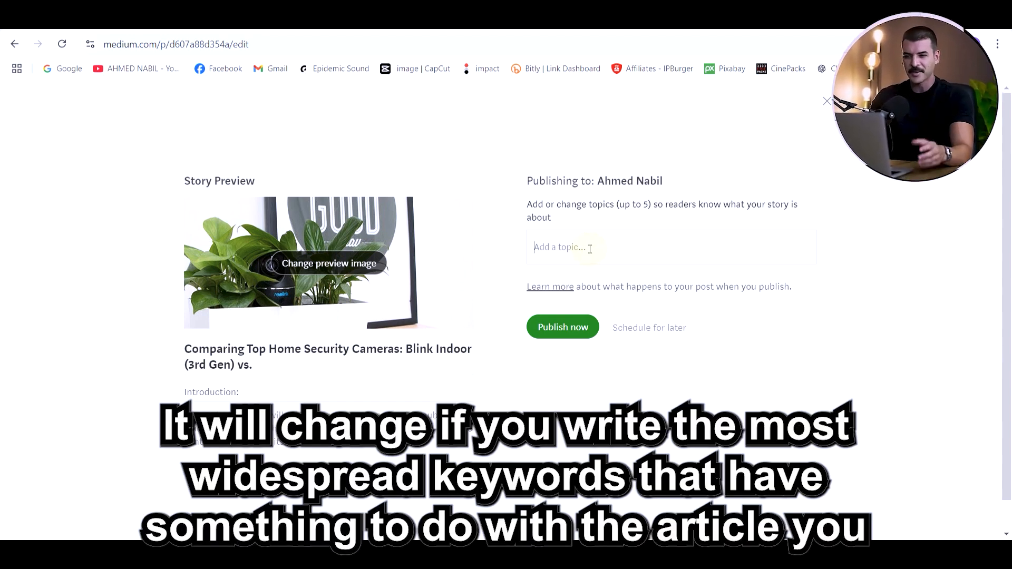
text(cameras)
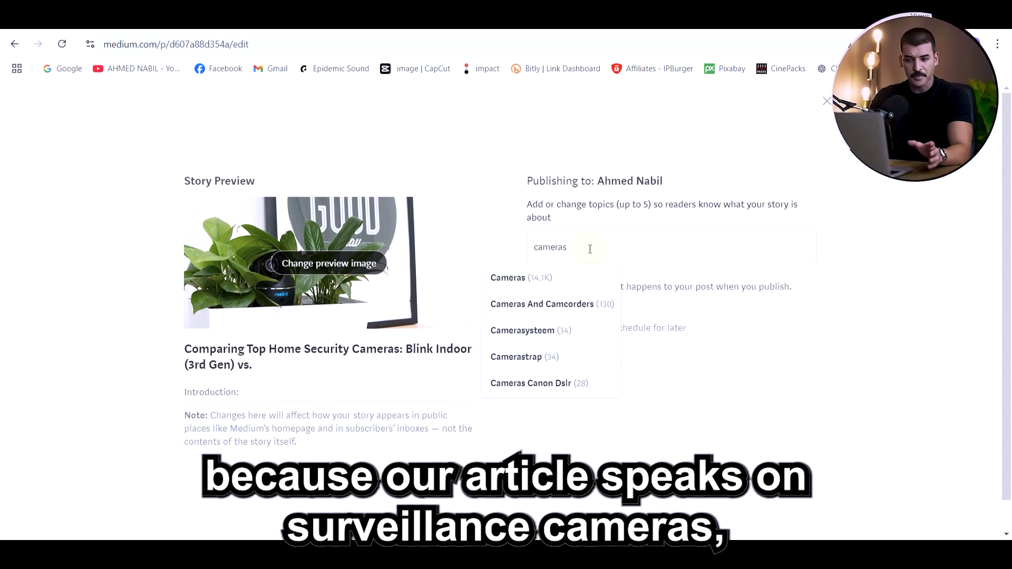
click(564, 279)
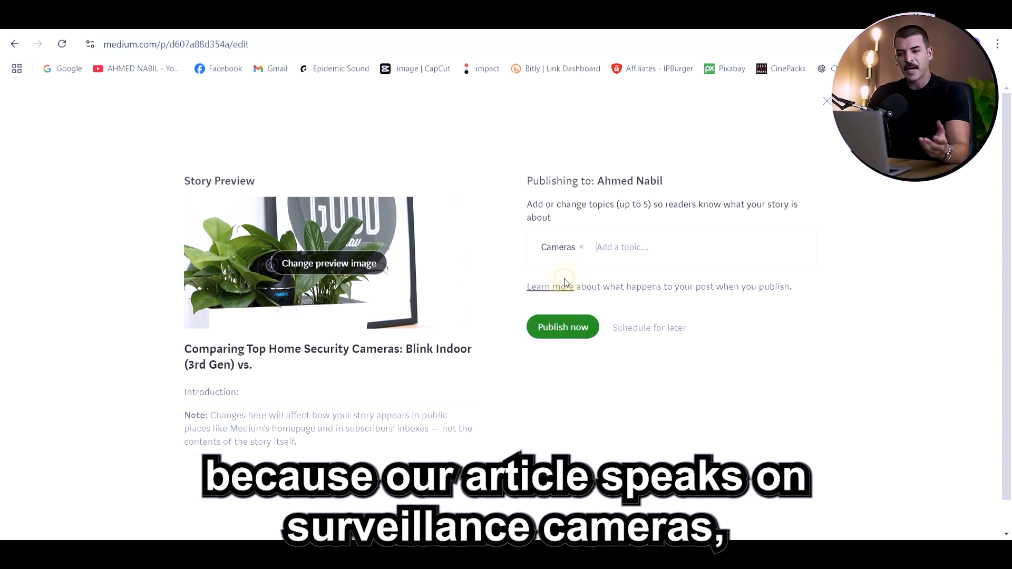
text(indoor came)
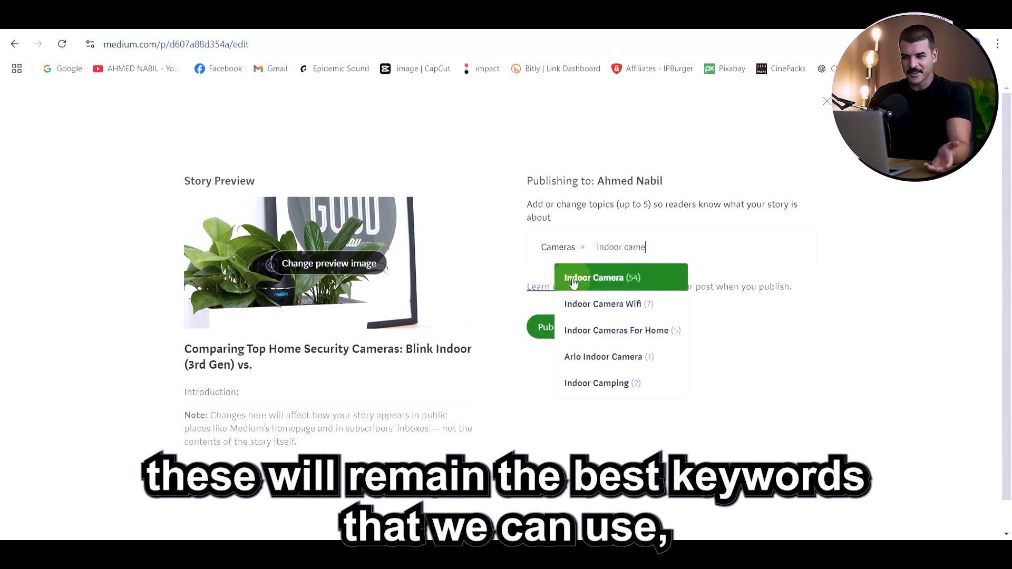
click(565, 283)
text(secu)
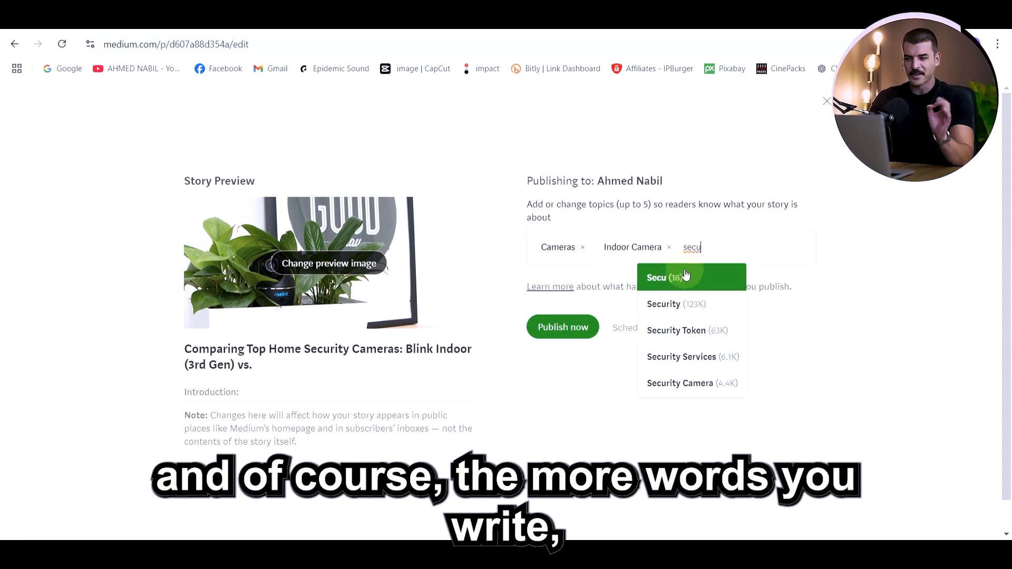
click(700, 306)
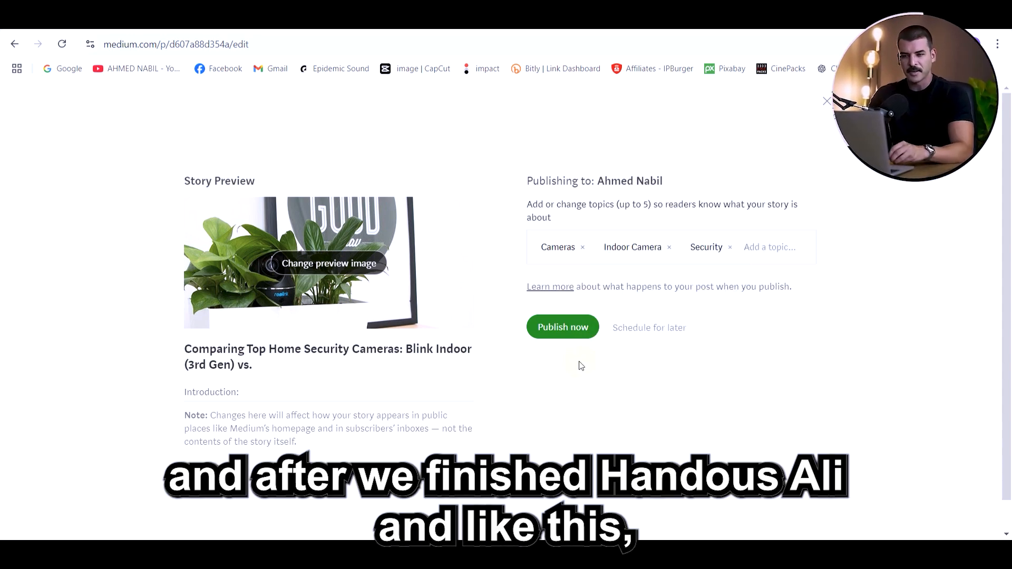
click(564, 334)
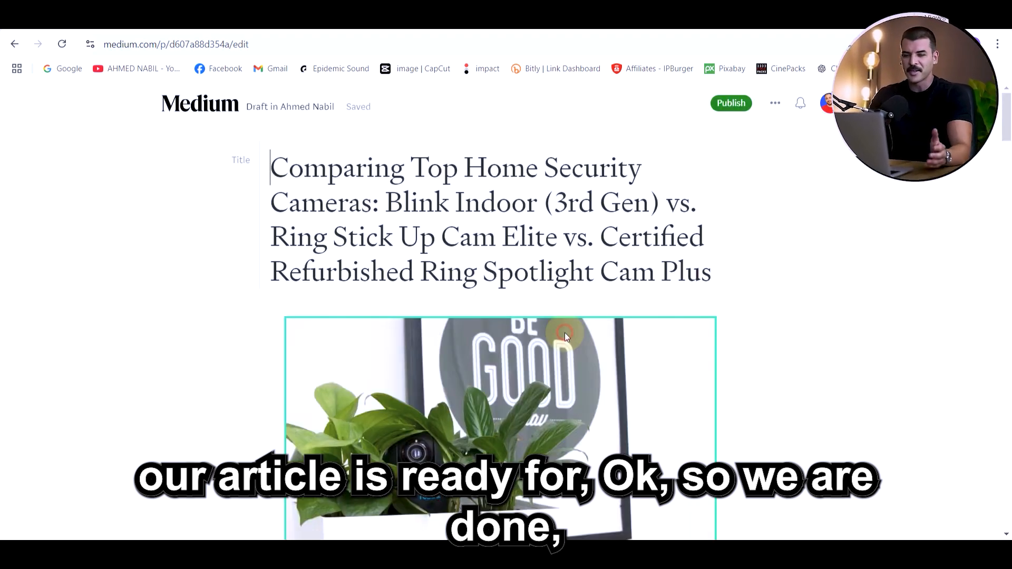